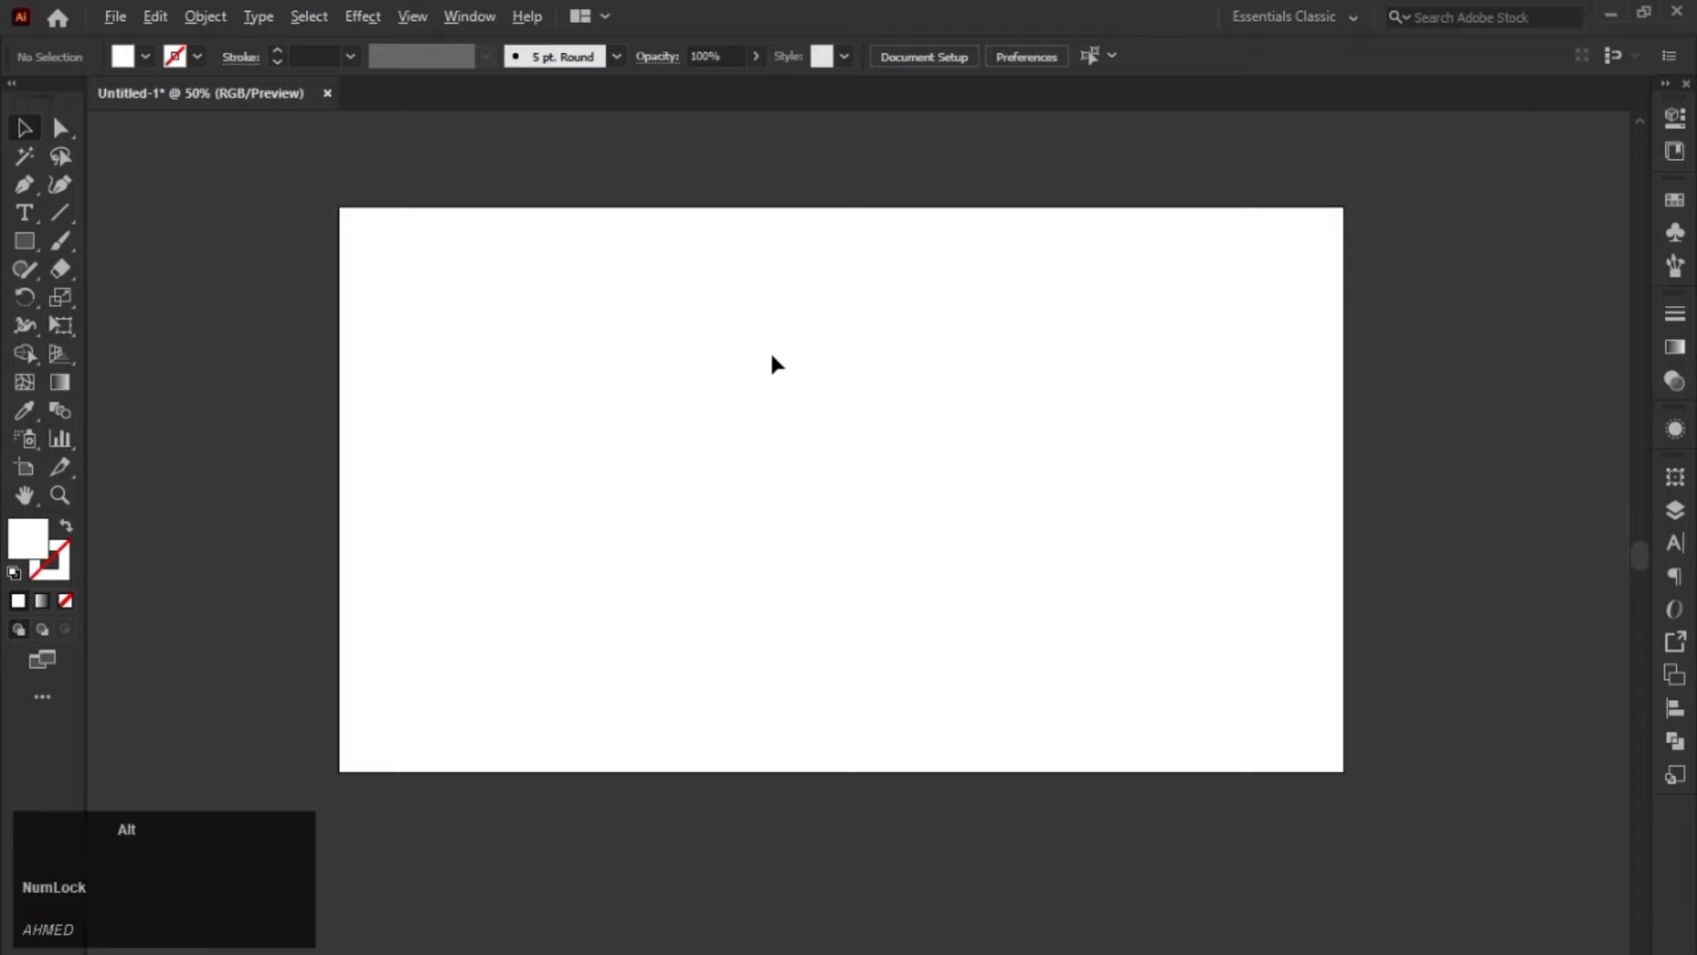
Step: Move the owl logo image onto the artboard and centre it there horizontally and vertically
scroll(770, 363, "down", 1, "alt")
left_click_drag(1514, 442, 712, 442)
scroll(792, 451, "up", 2, "alt")
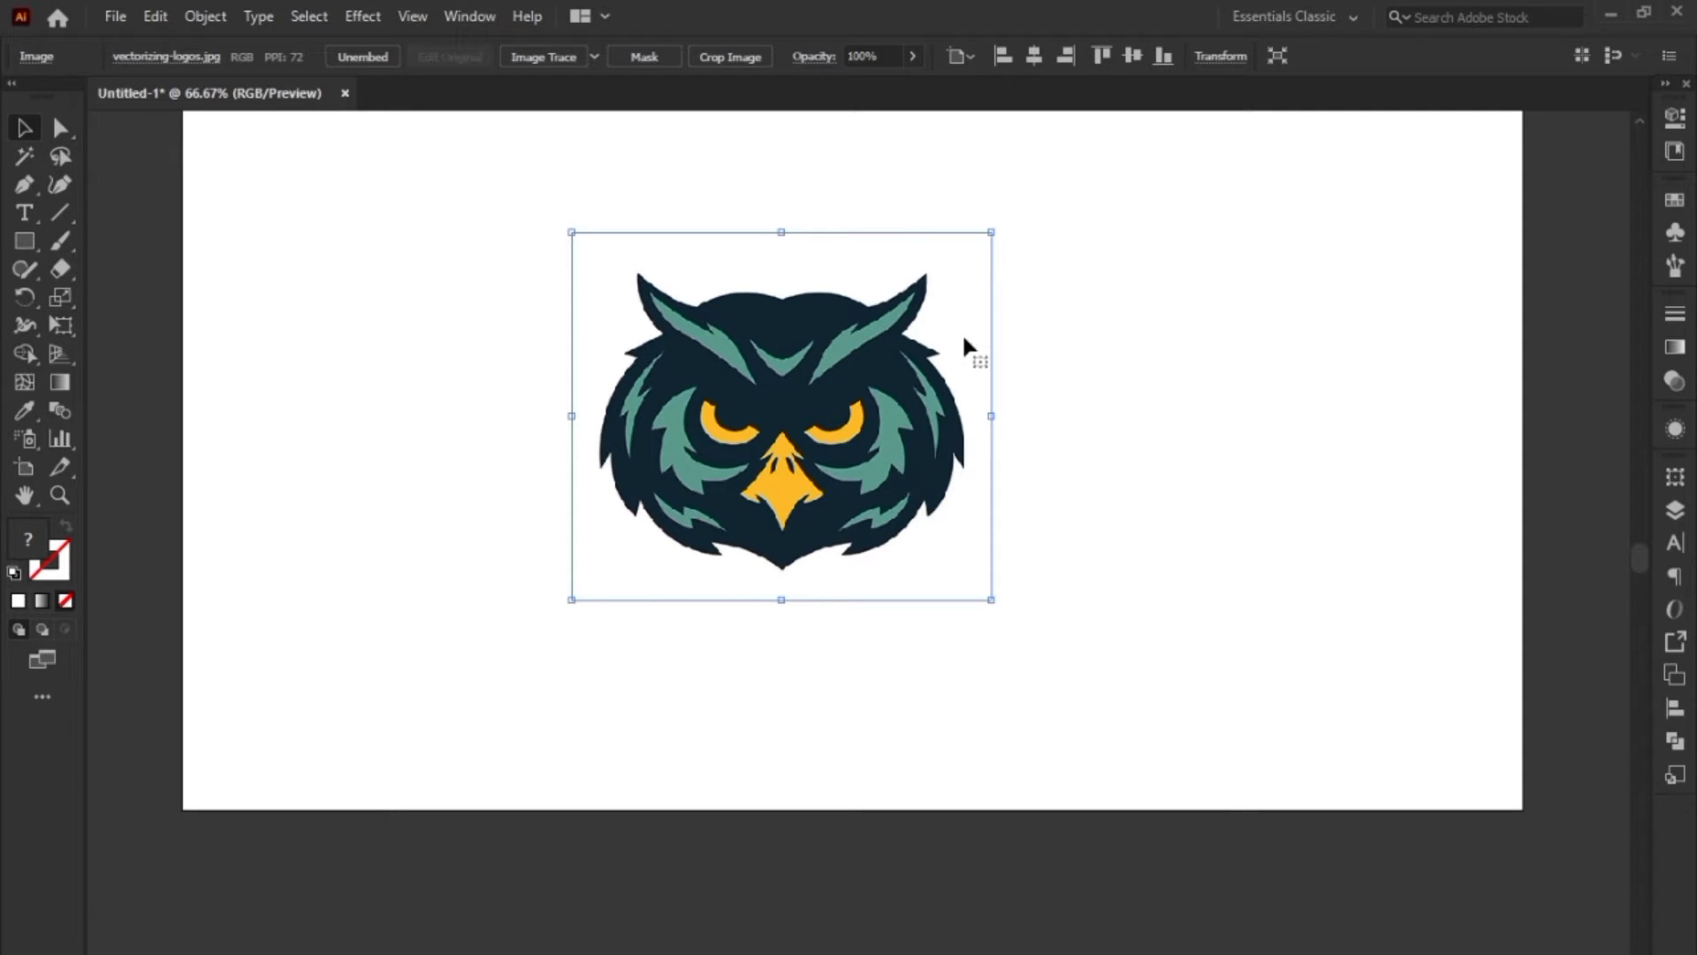
left_click(1034, 56)
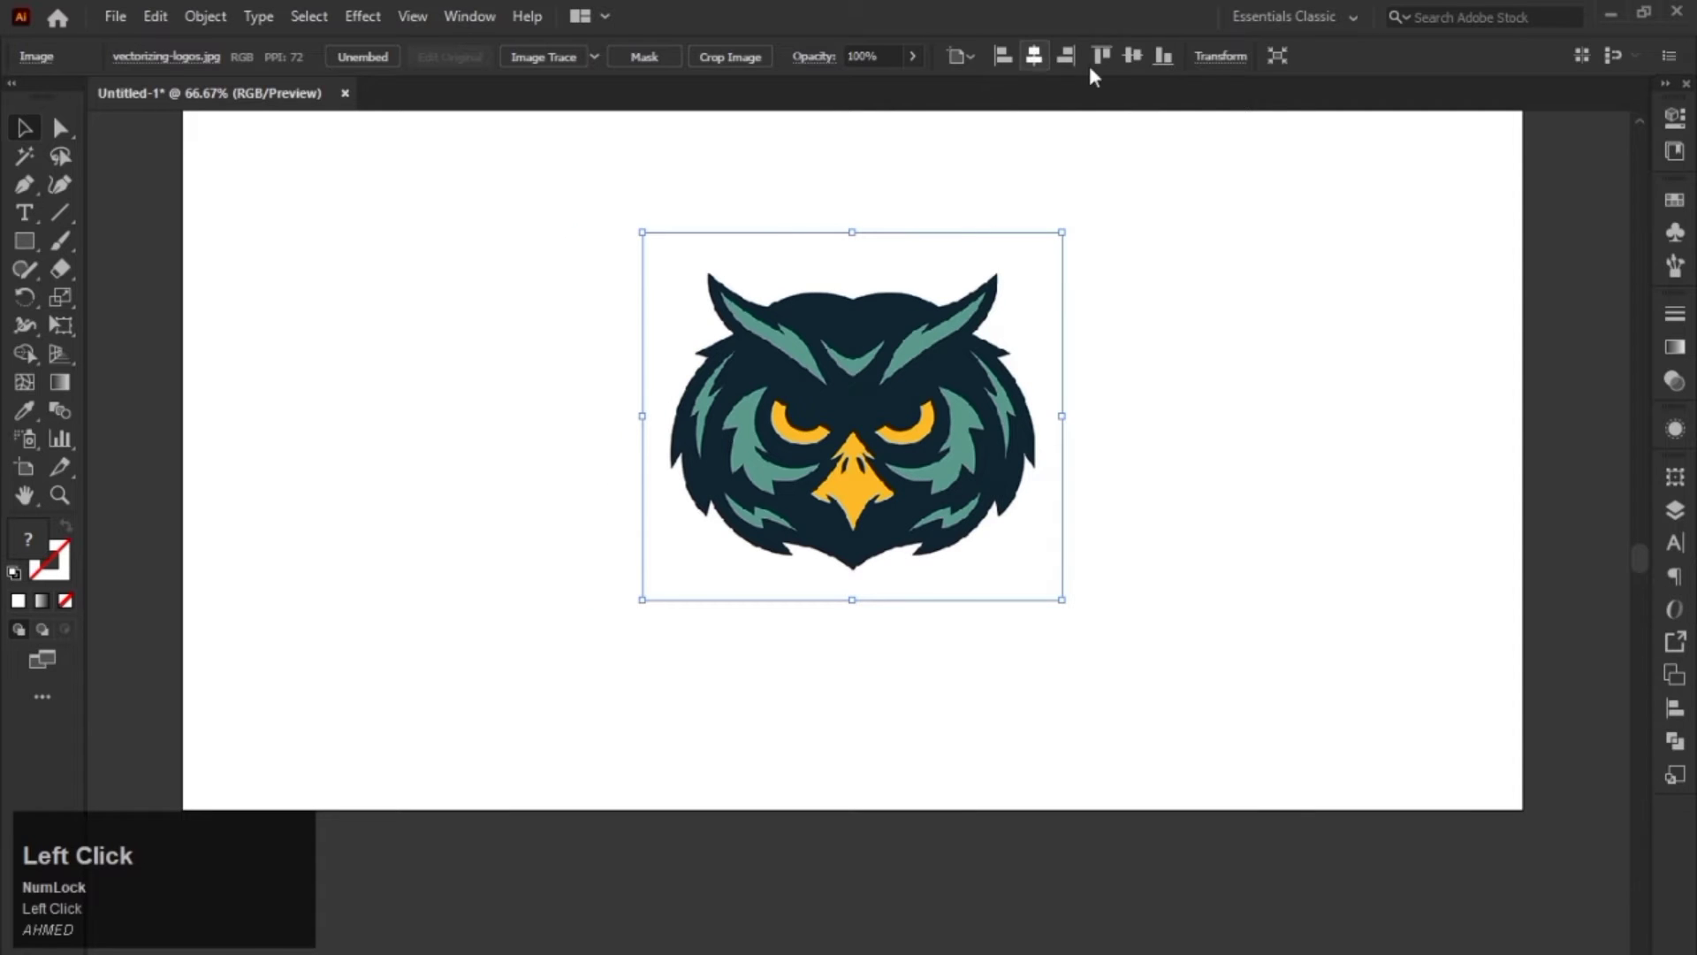
left_click(1139, 56)
left_click(1175, 270)
Step: Enlarge the owl image proportionally from its centre until it fills most of the artboard's height
left_click(909, 397)
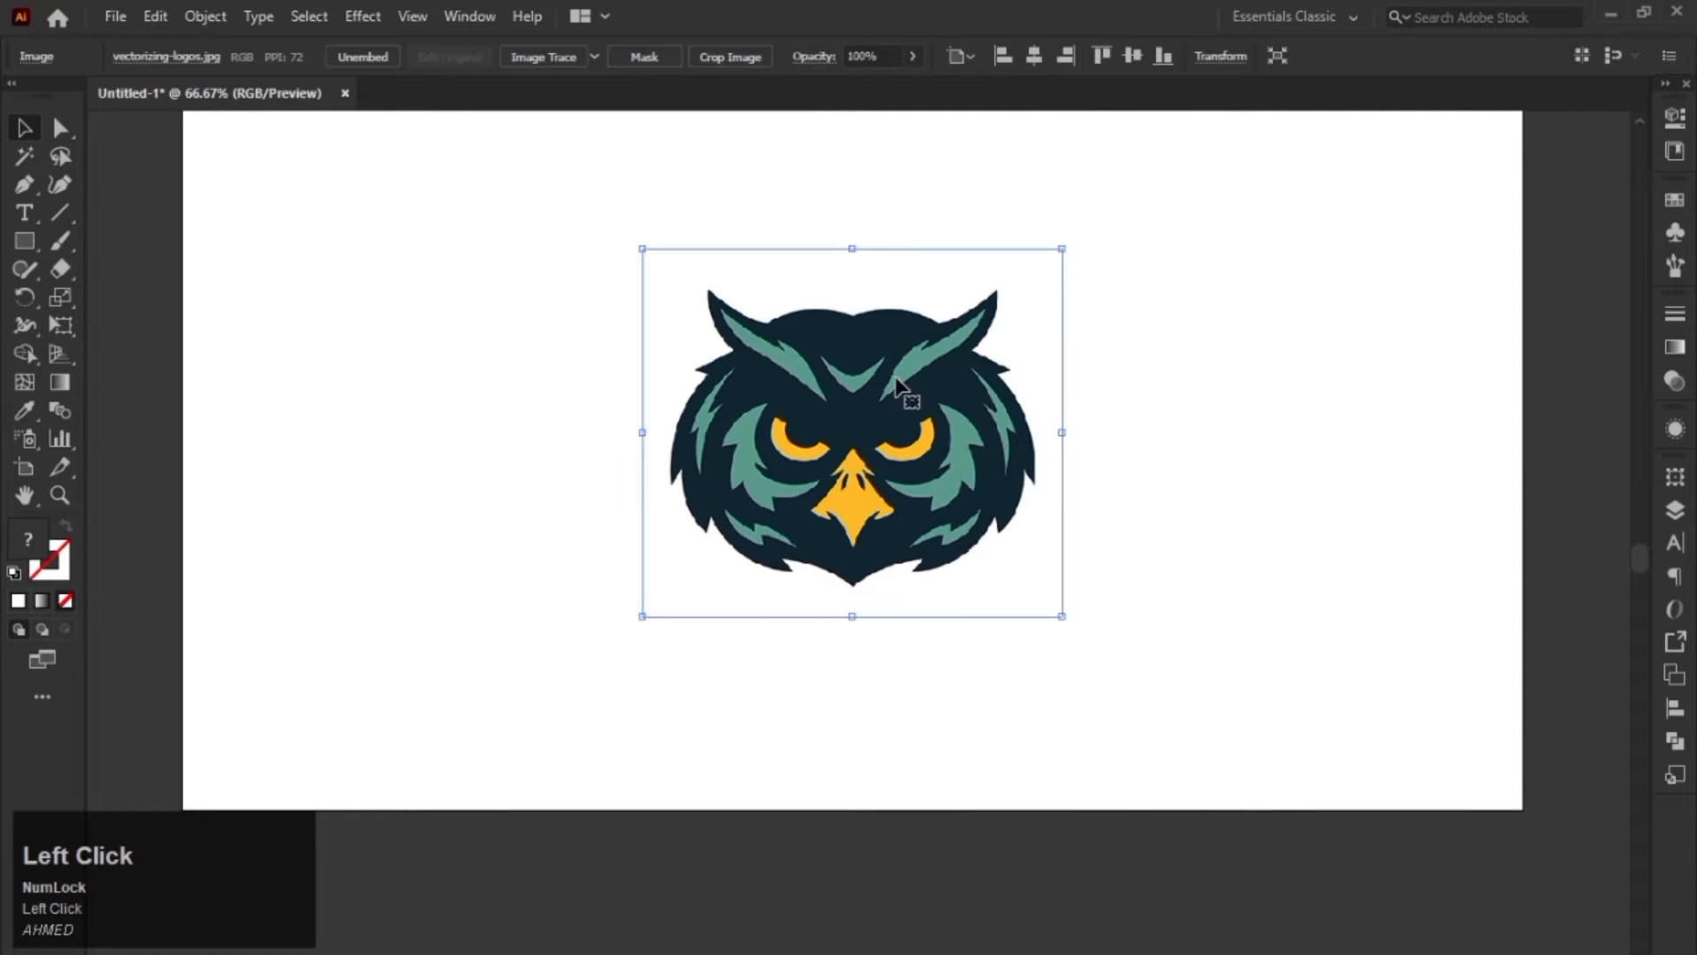
left_click_drag(1058, 430, 1232, 424)
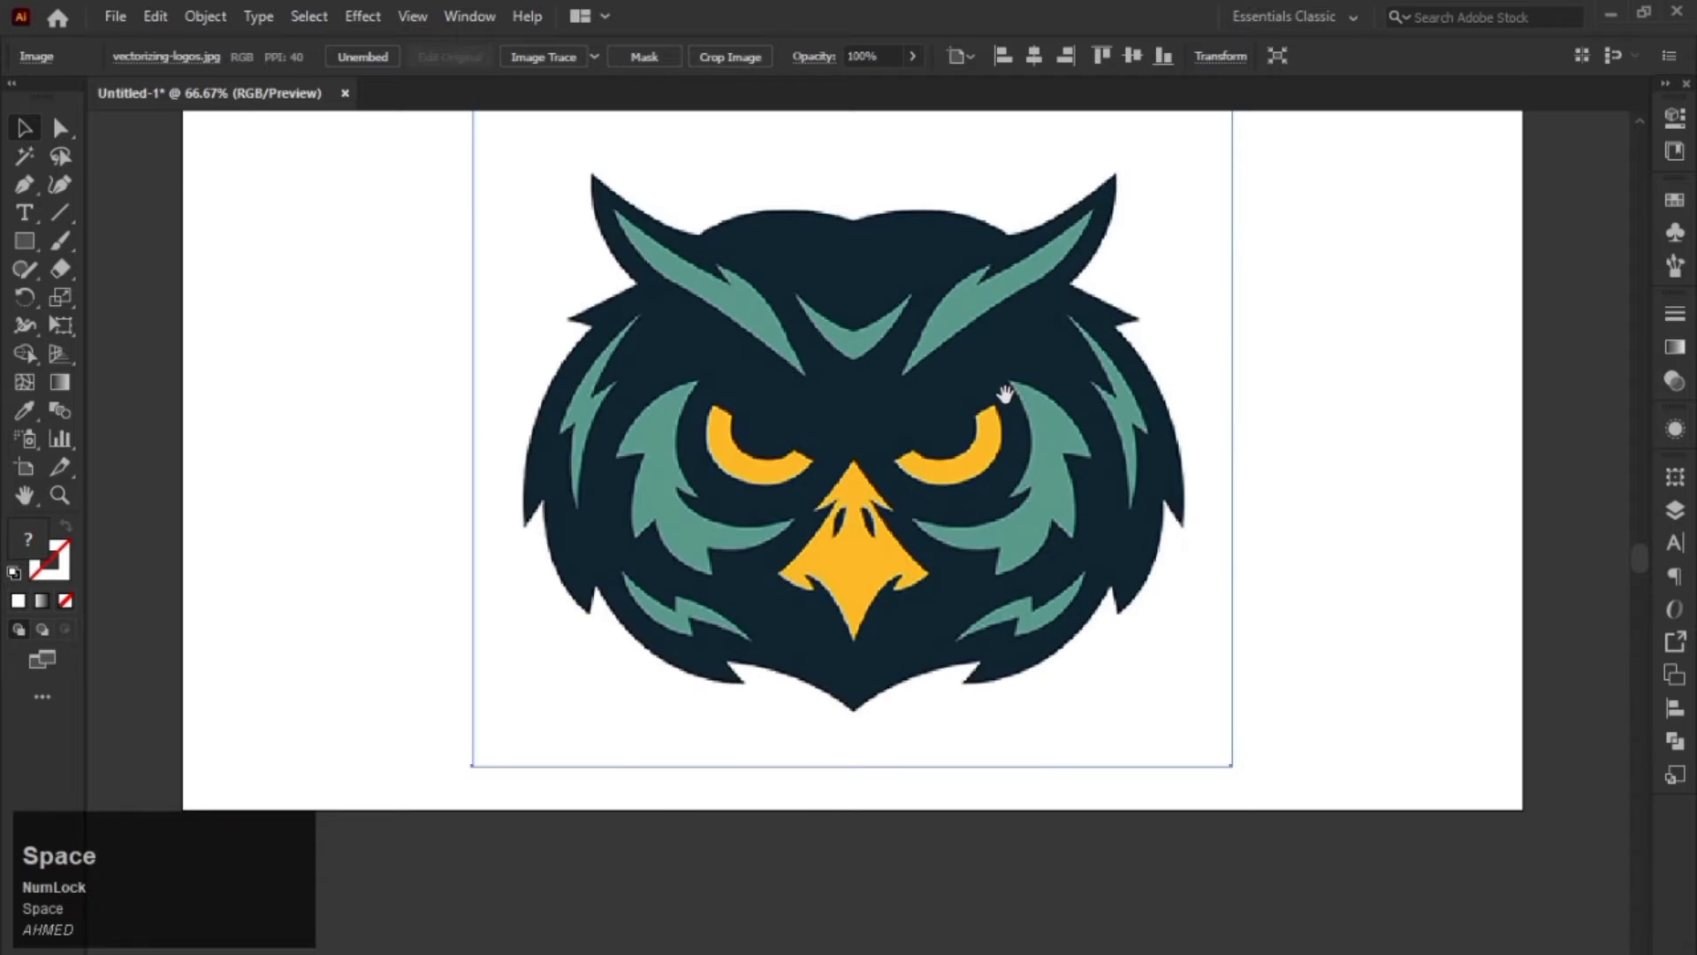
left_click_drag(1003, 396, 1000, 521)
Step: Reduce the owl image's opacity to 50% and lock the image in place
left_click(913, 55)
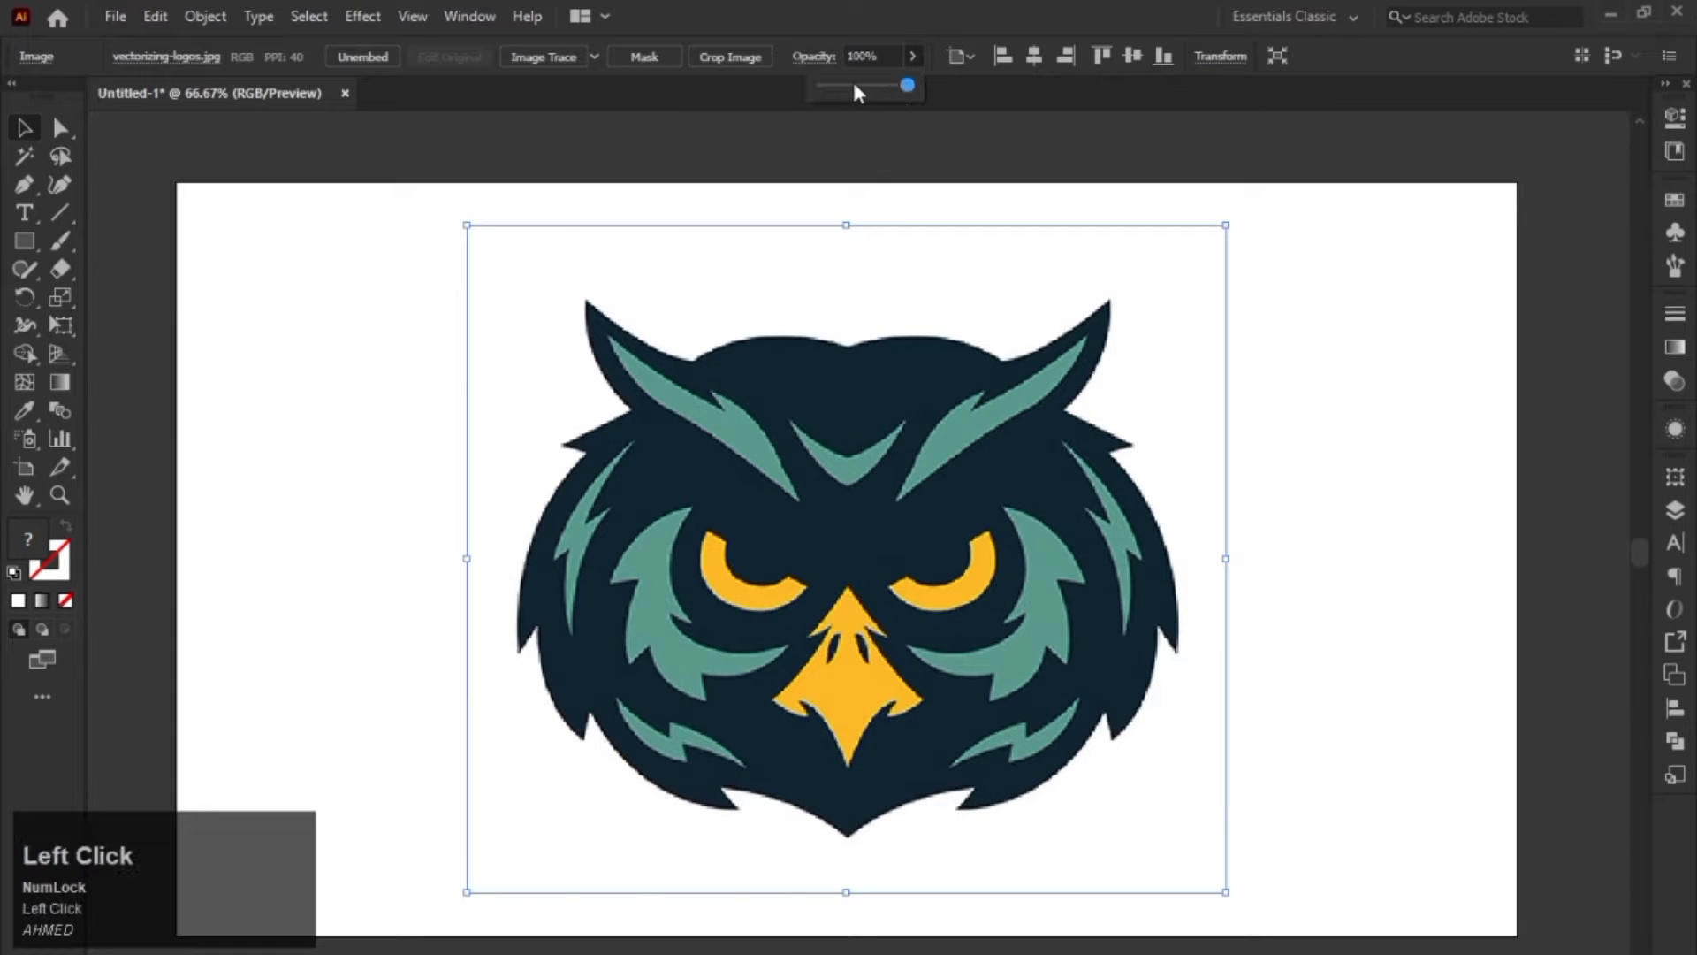
left_click(855, 82)
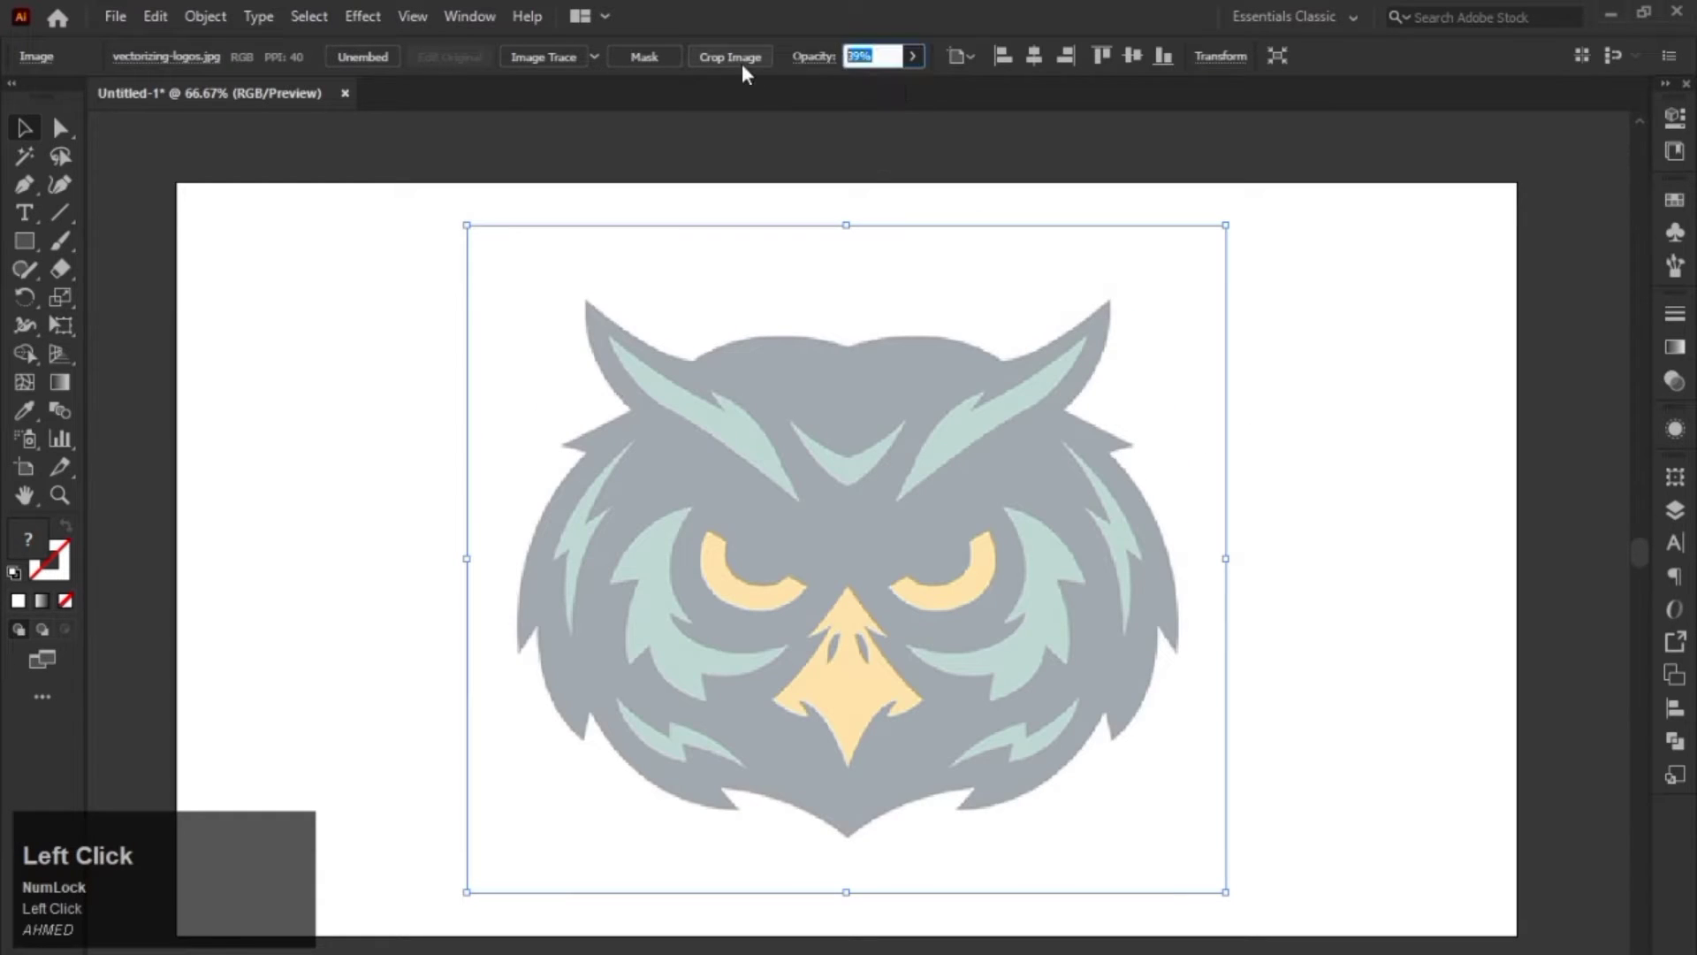
type("50")
key("Return")
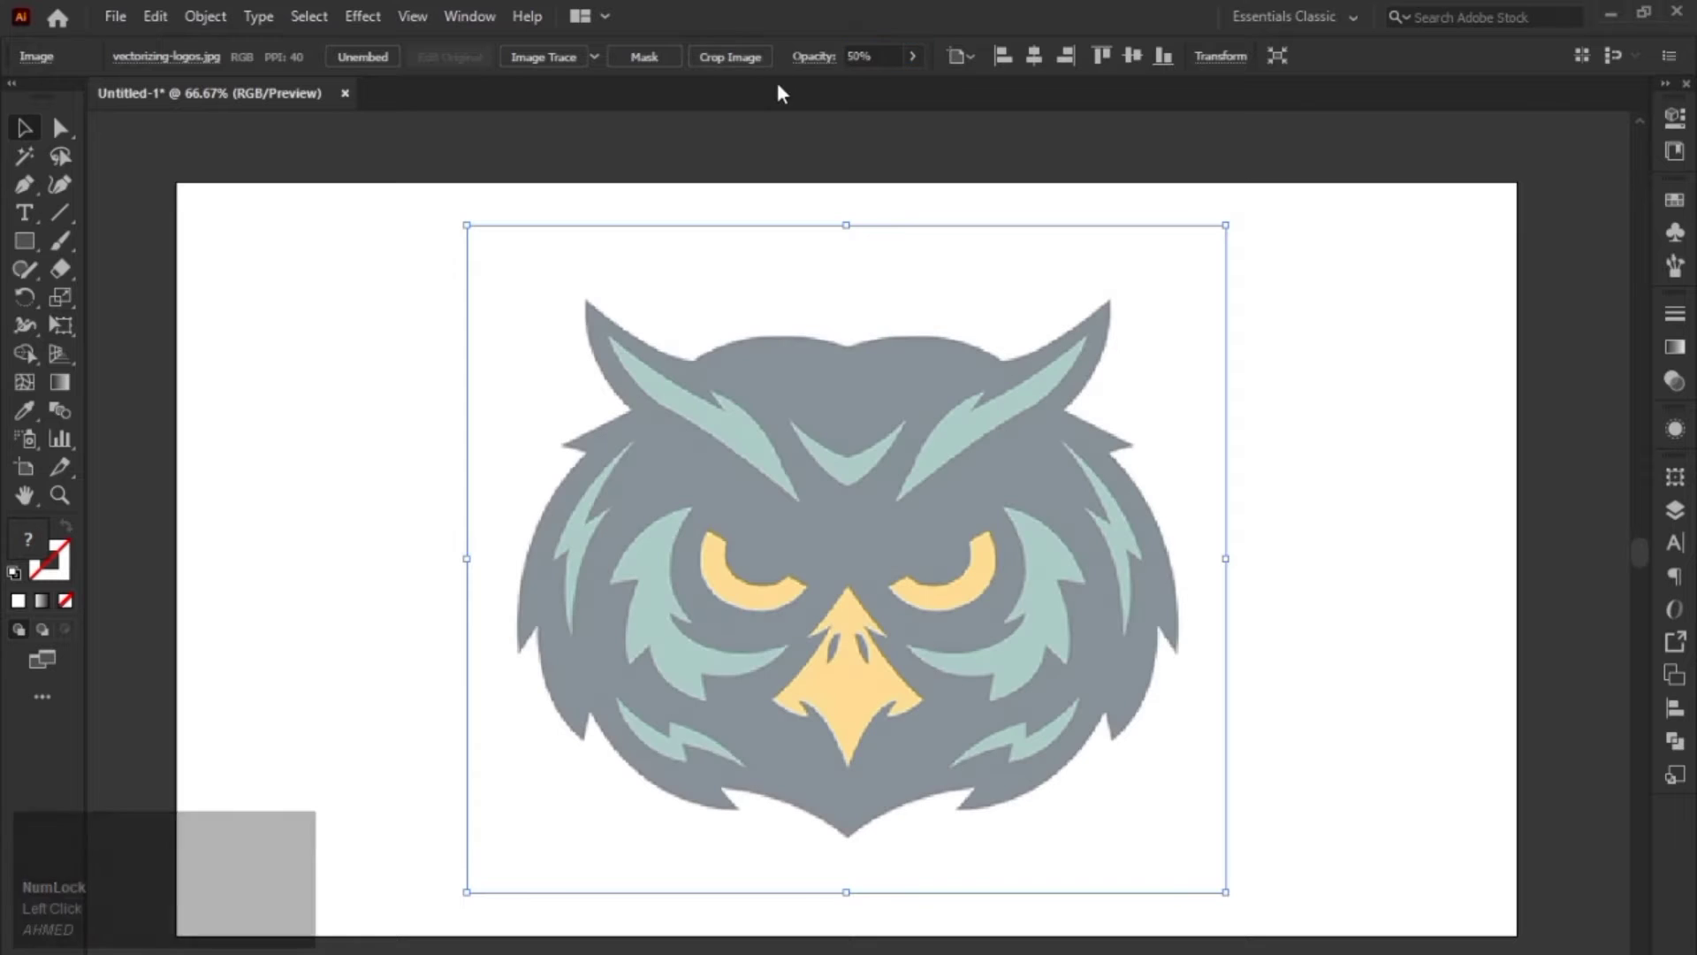
left_click(221, 19)
mouse_move(277, 193)
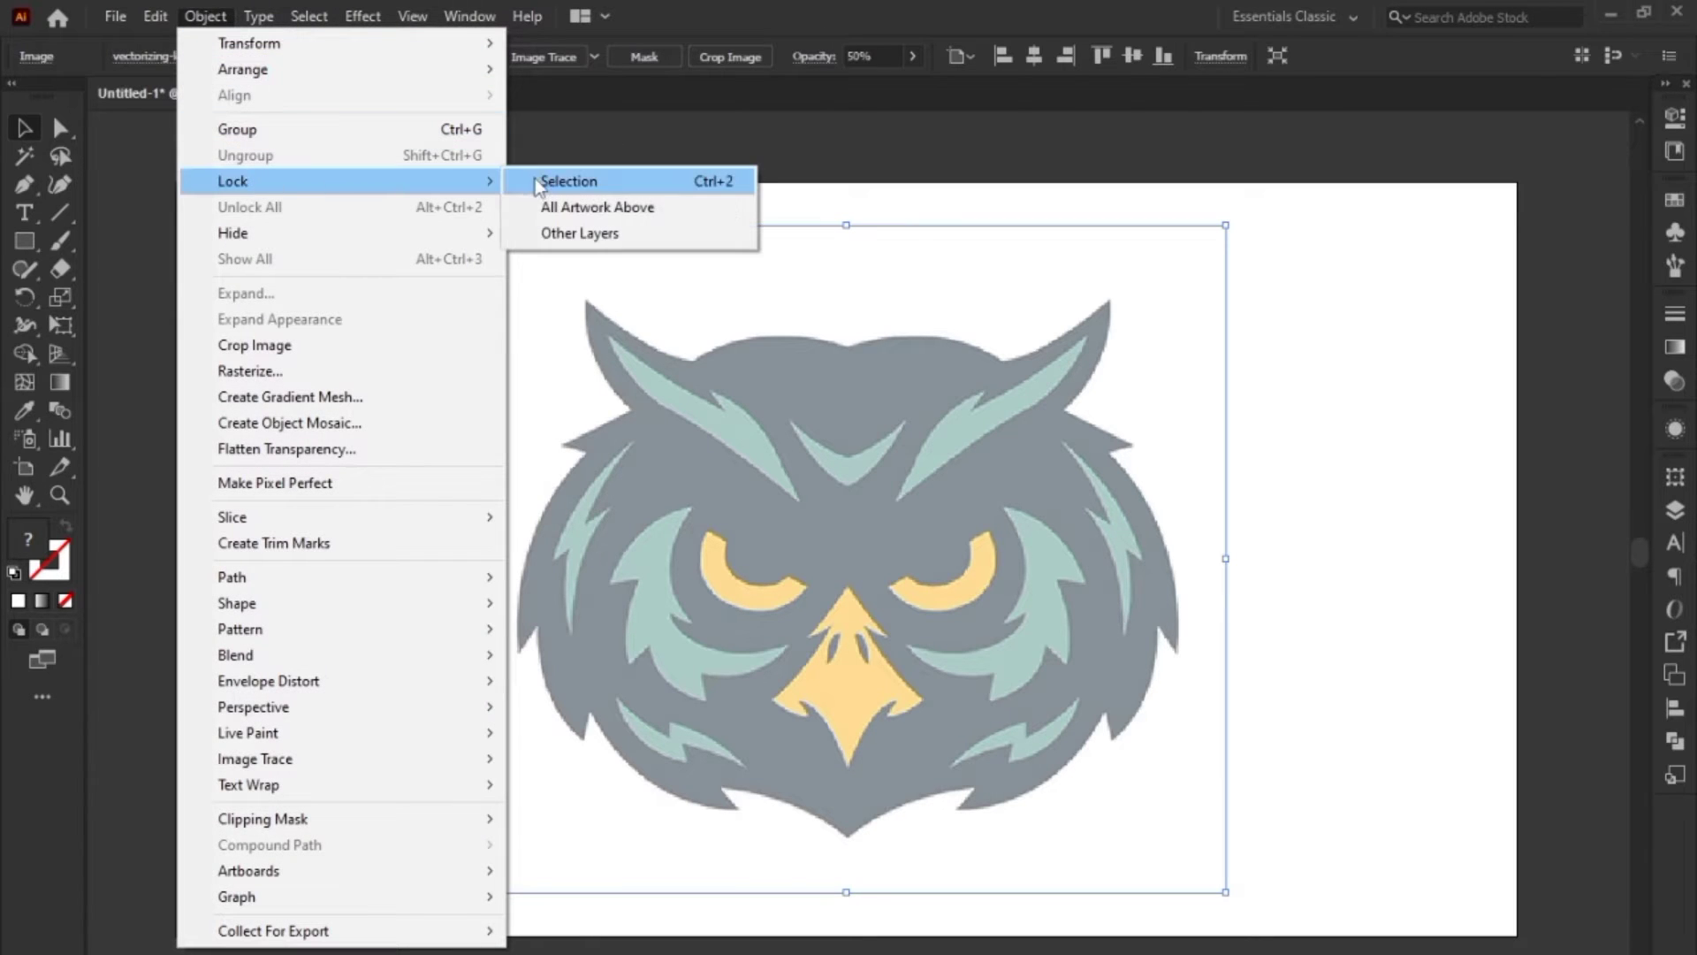
left_click(548, 180)
key("space")
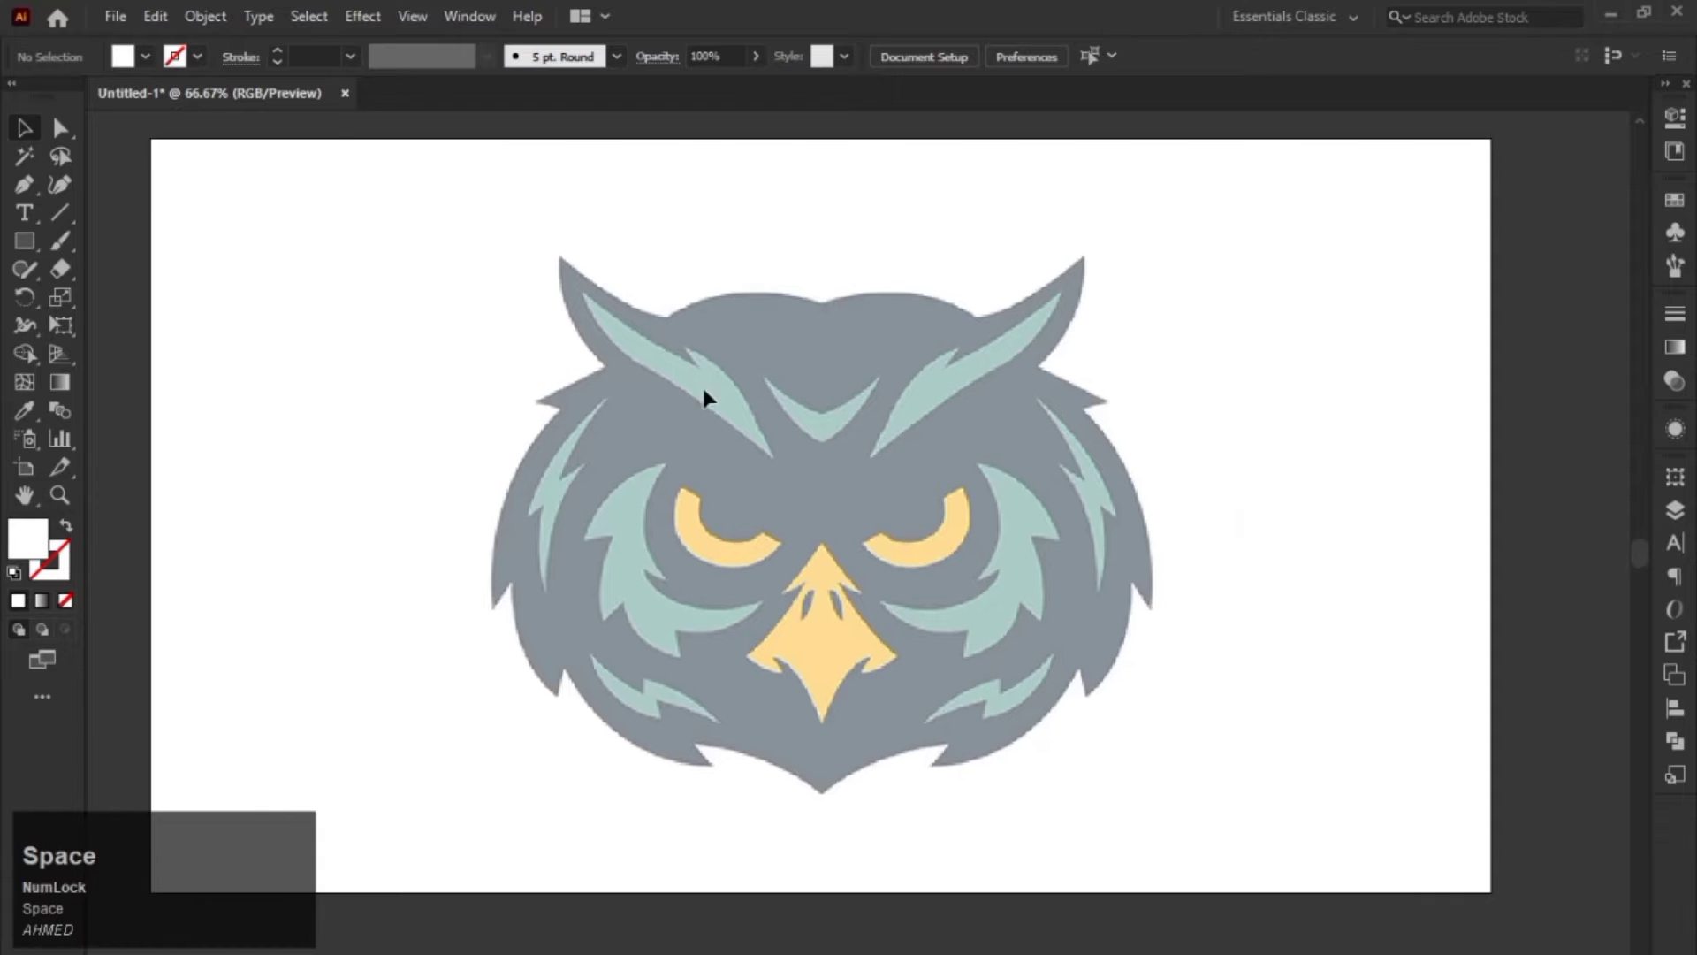
left_click_drag(703, 388, 769, 402)
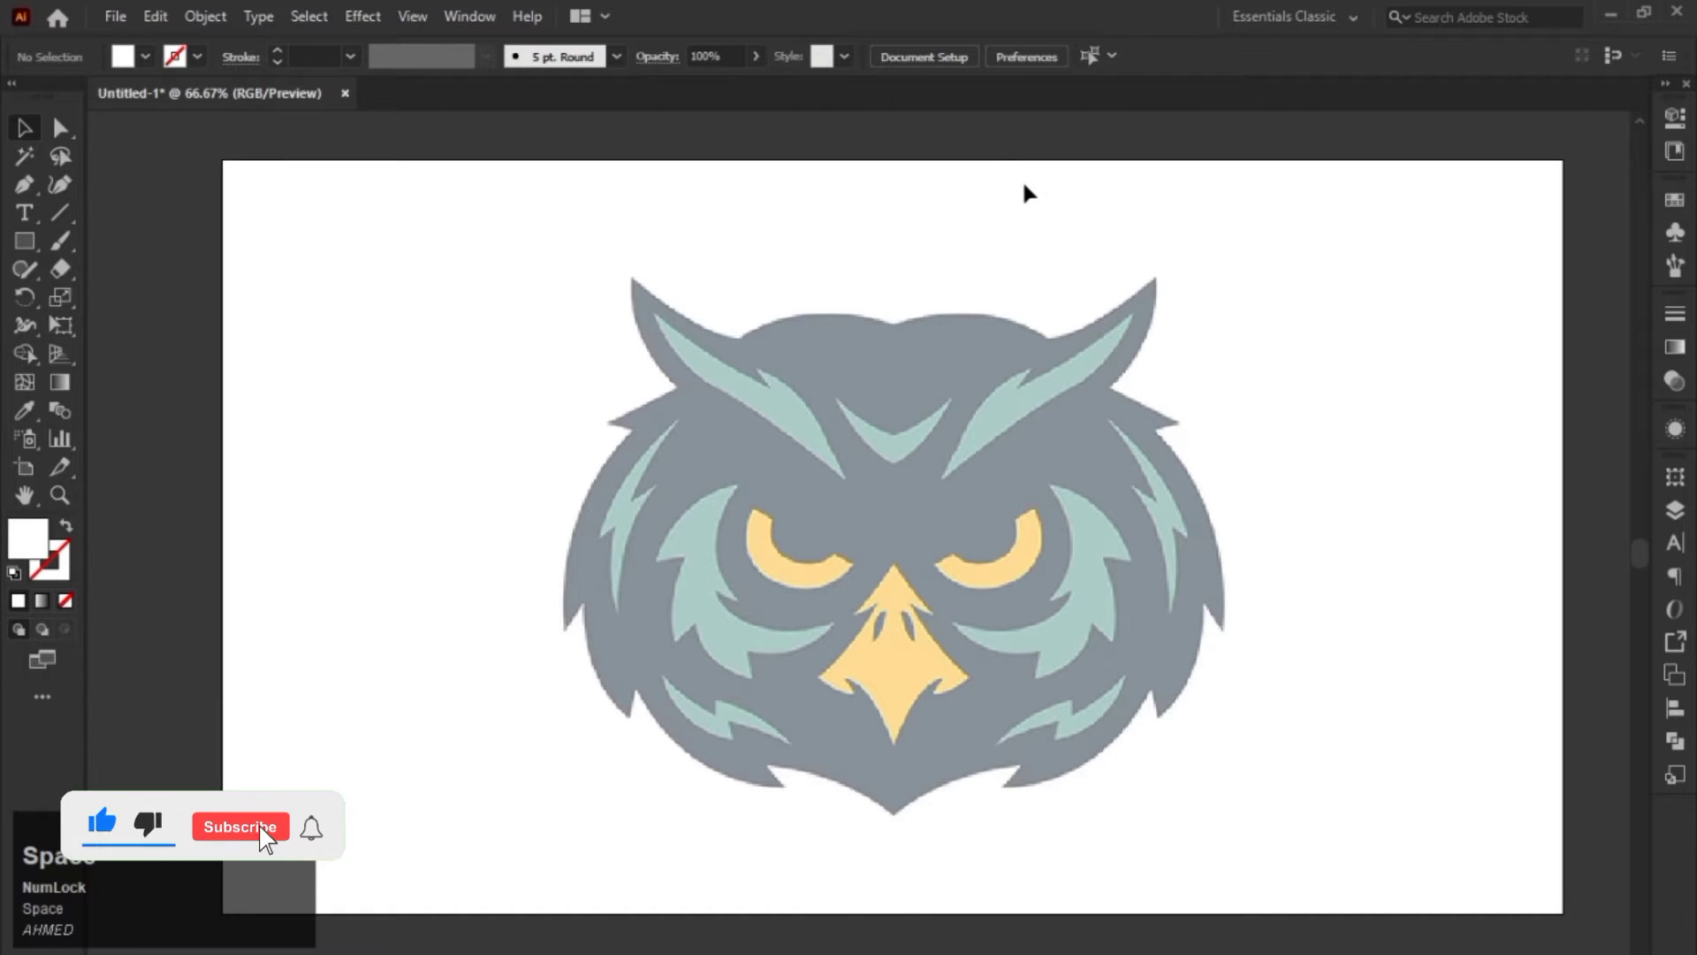
left_click(908, 350)
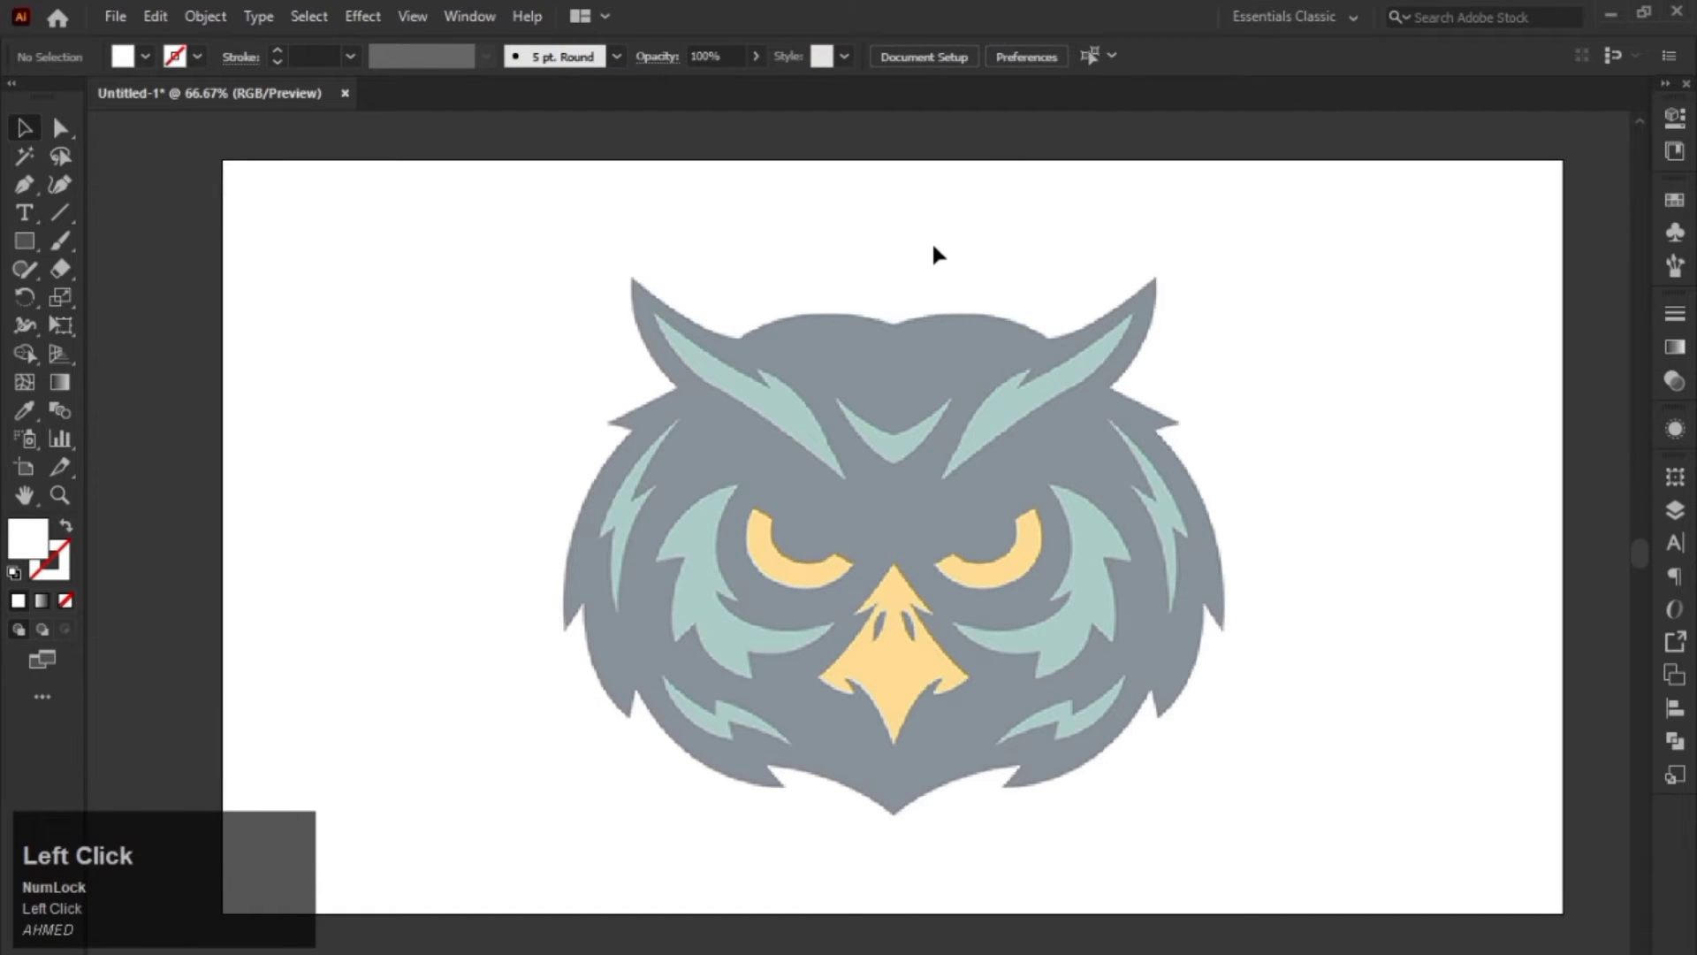
key("space")
left_click_drag(936, 378, 942, 371)
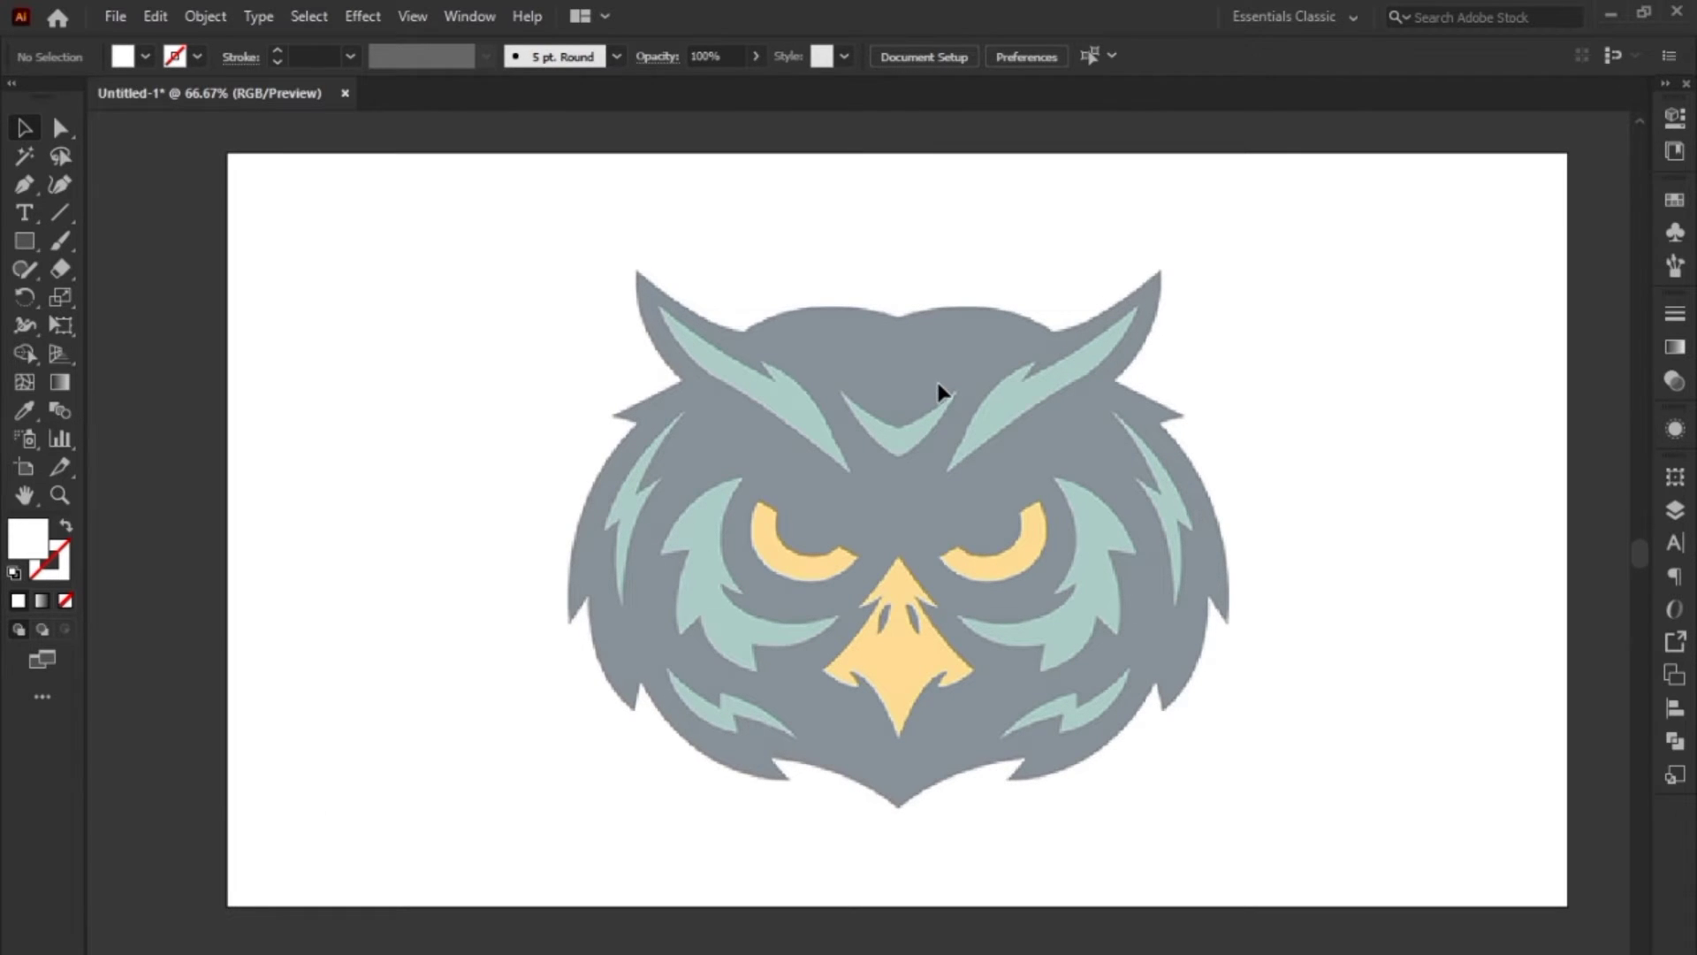
key("space")
left_click_drag(939, 390, 943, 377)
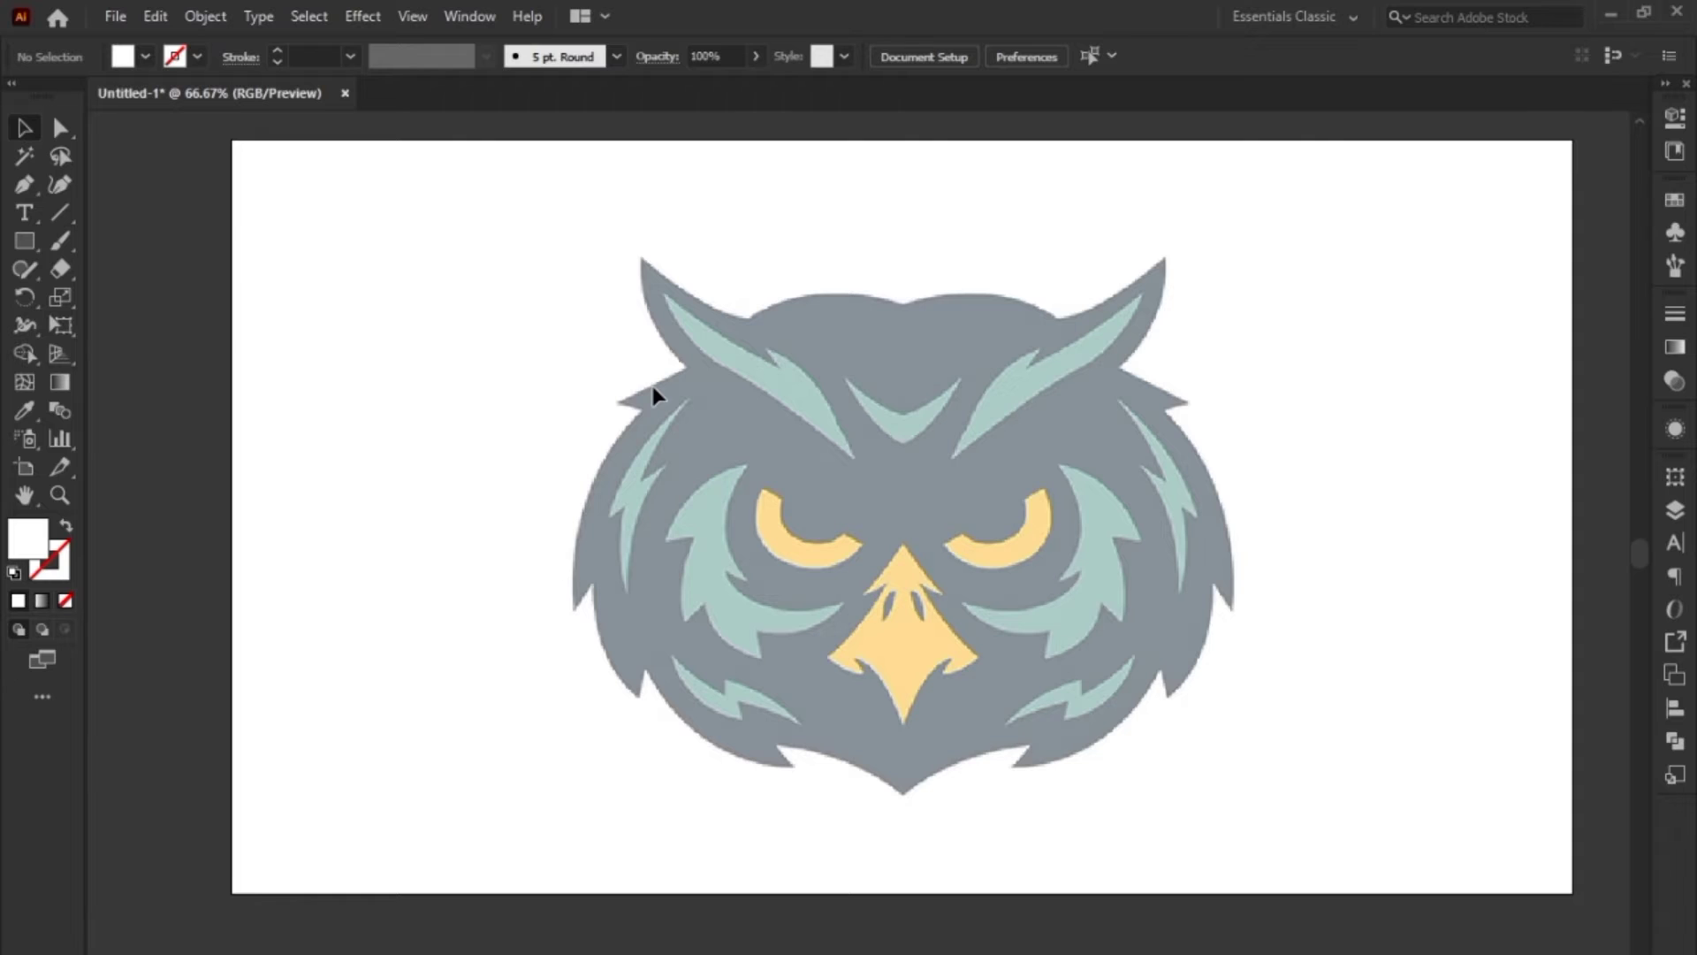
Step: Show the rulers and place a vertical guide along the owl's centre line
key("ctrl+r")
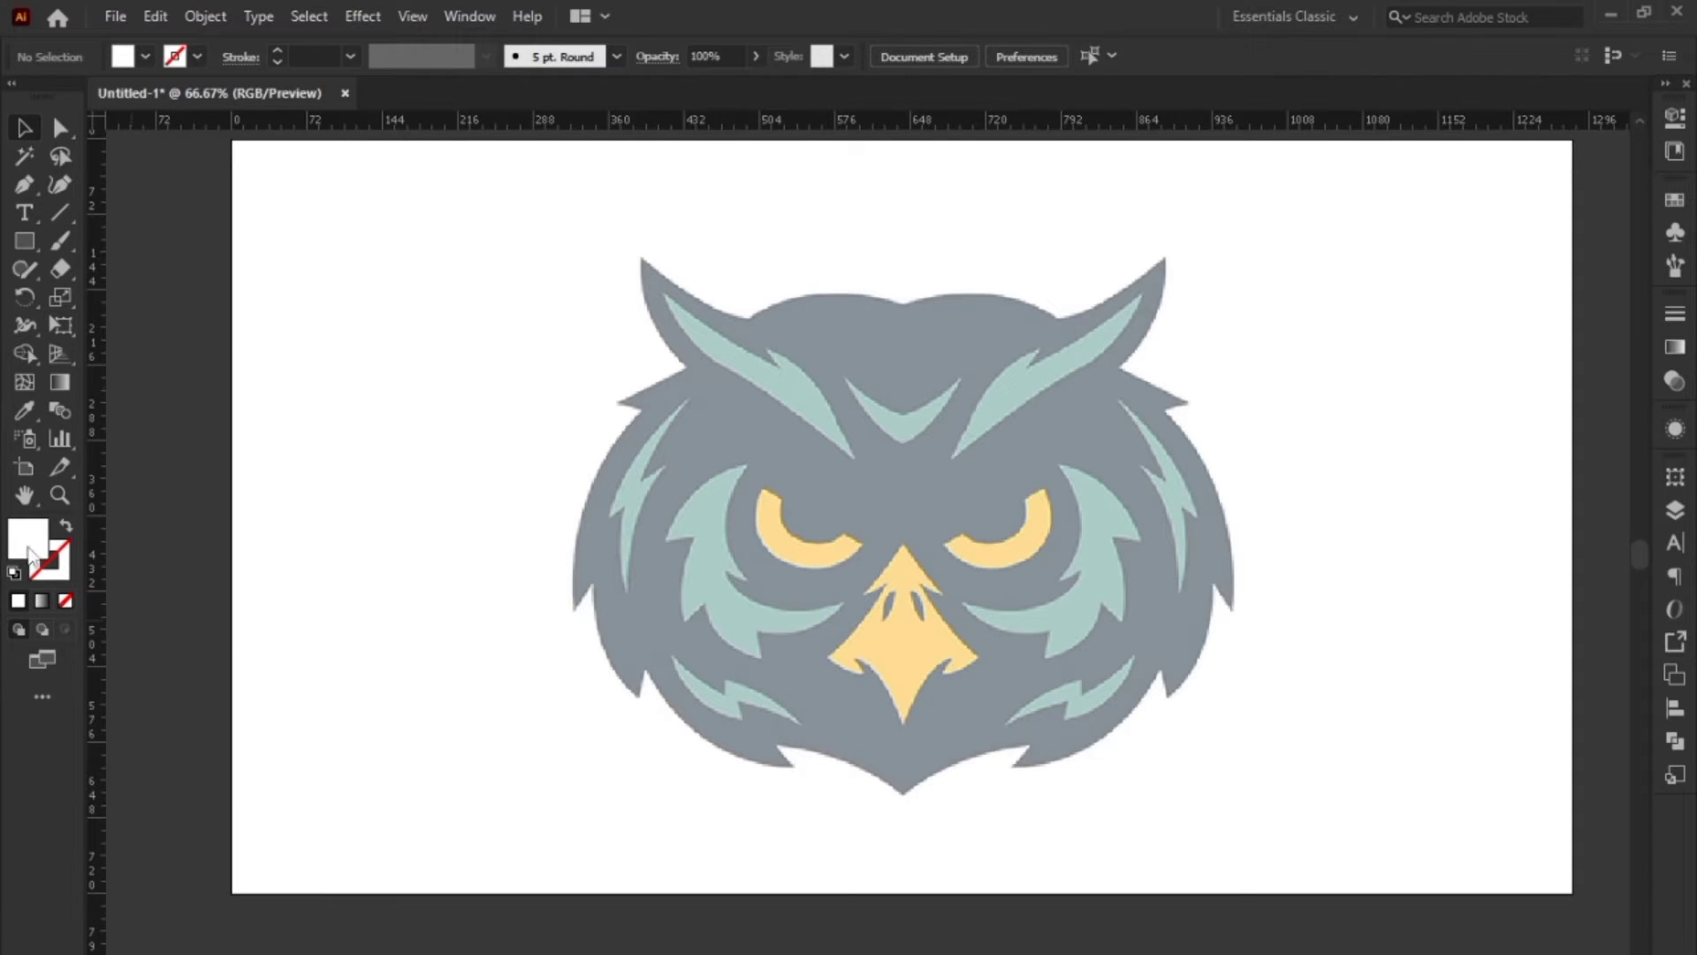
left_click_drag(93, 502, 903, 503)
left_click_drag(920, 292, 846, 303)
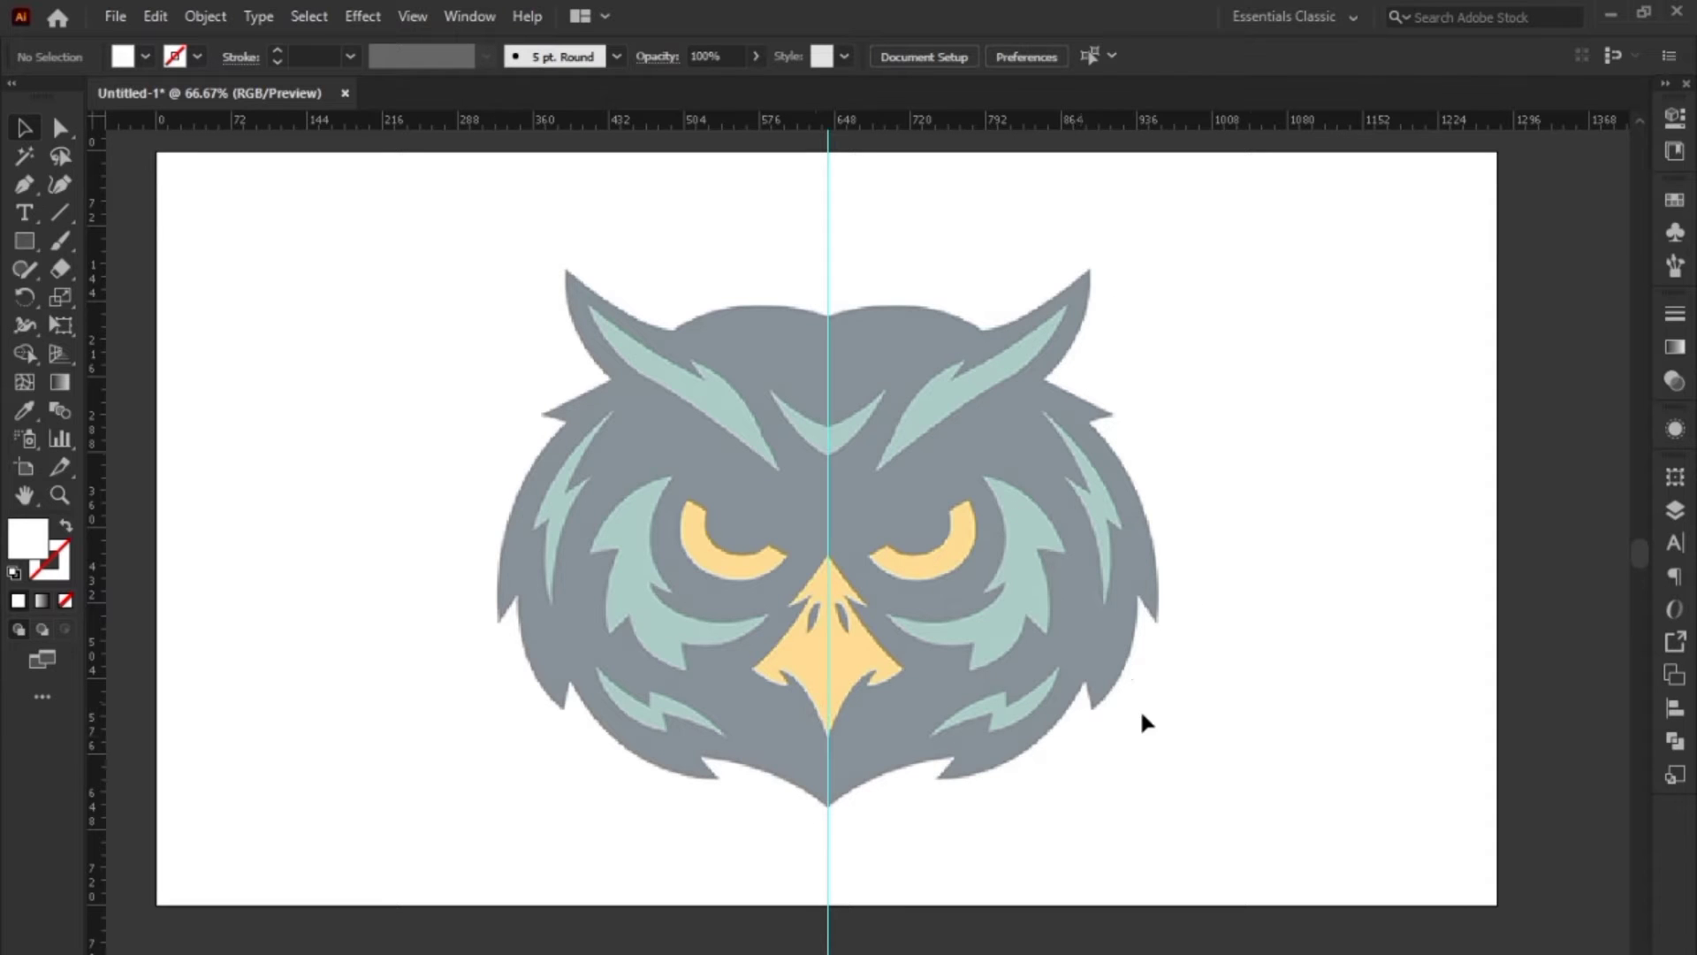
left_click_drag(769, 443, 747, 446)
left_click_drag(730, 513, 756, 515)
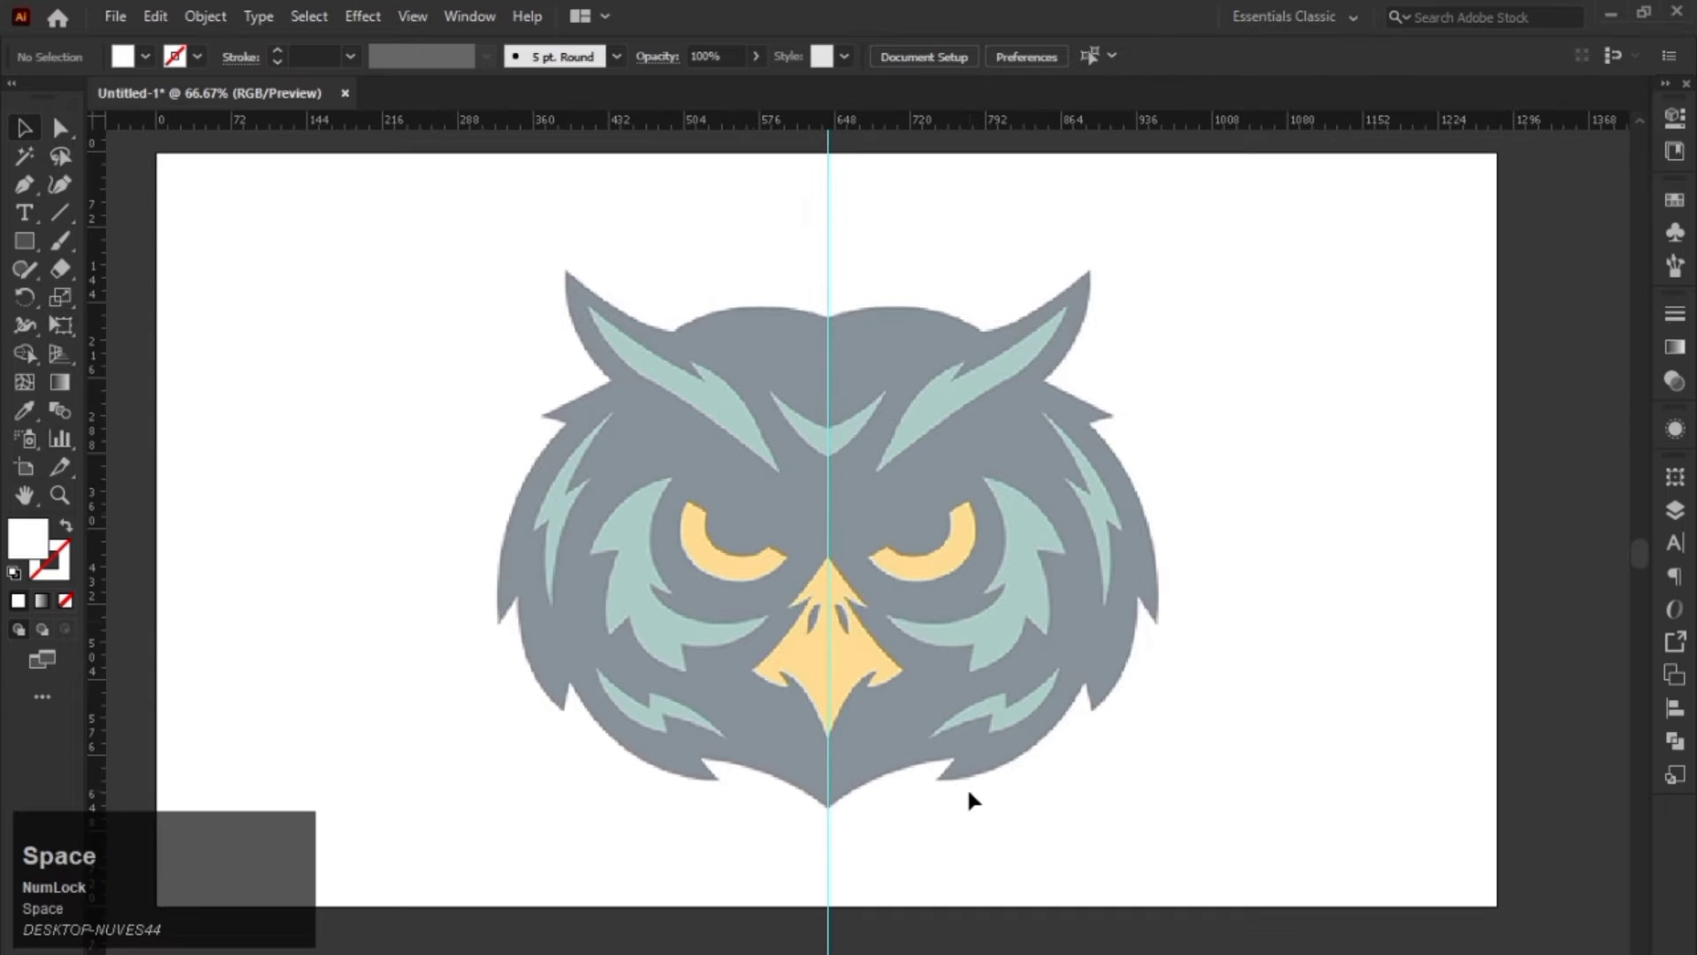
left_click_drag(969, 732, 975, 687)
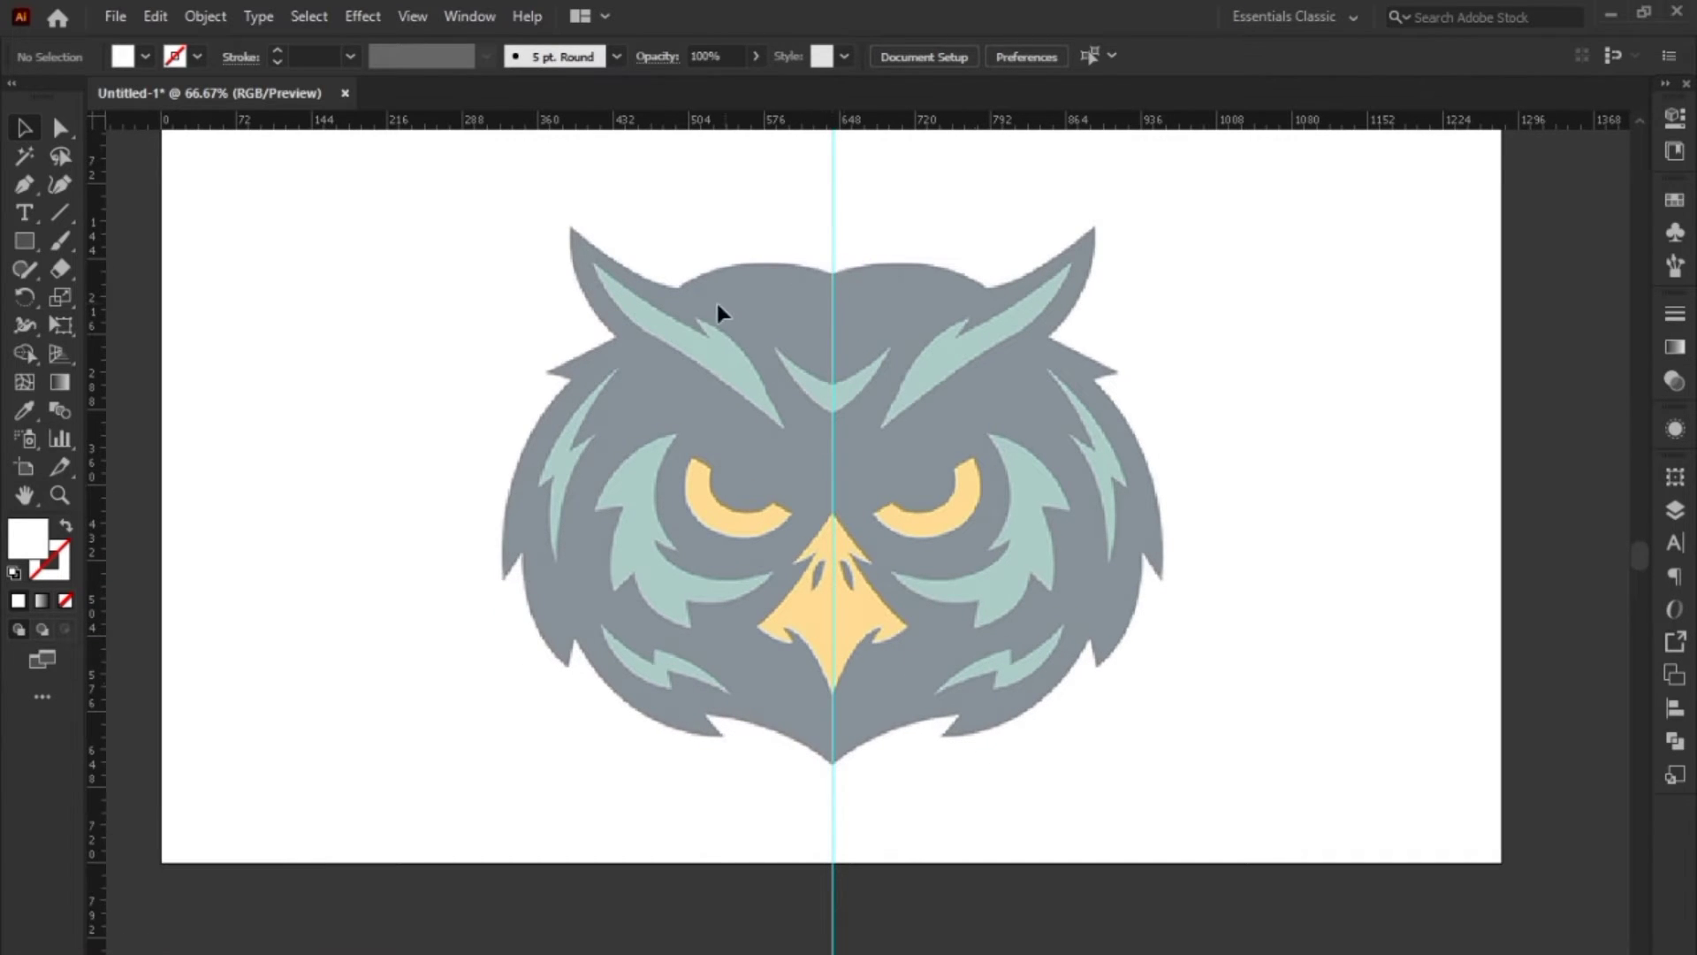
scroll(762, 622, "up", 2)
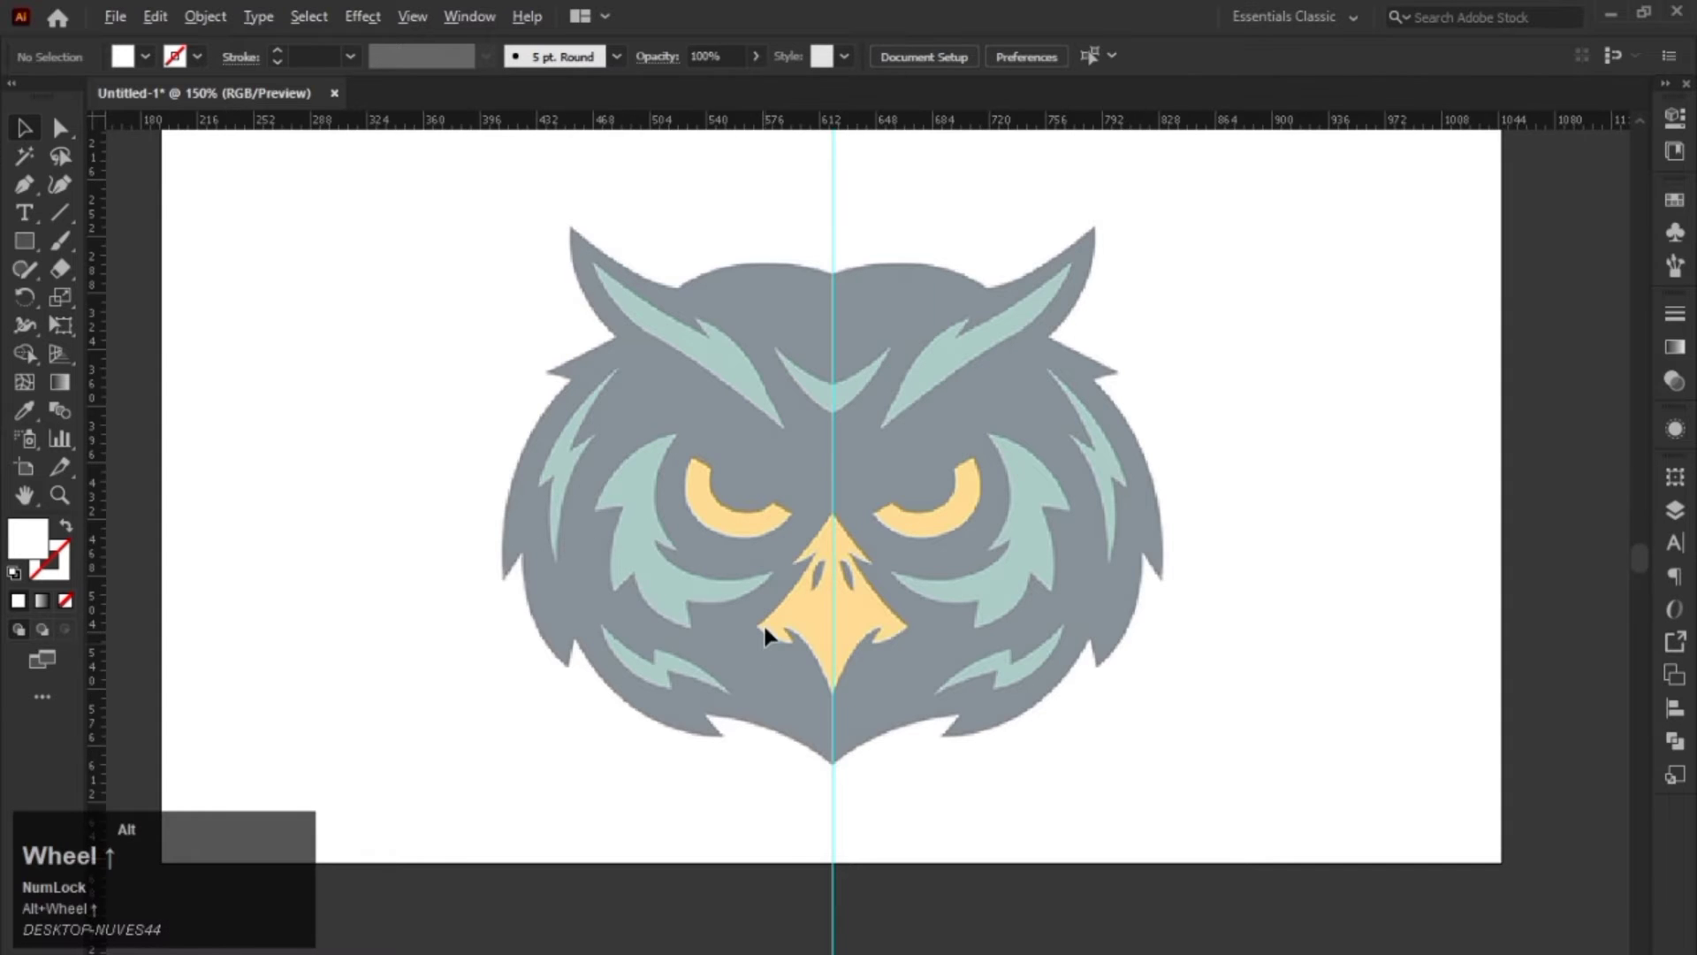
left_click_drag(762, 622, 830, 651)
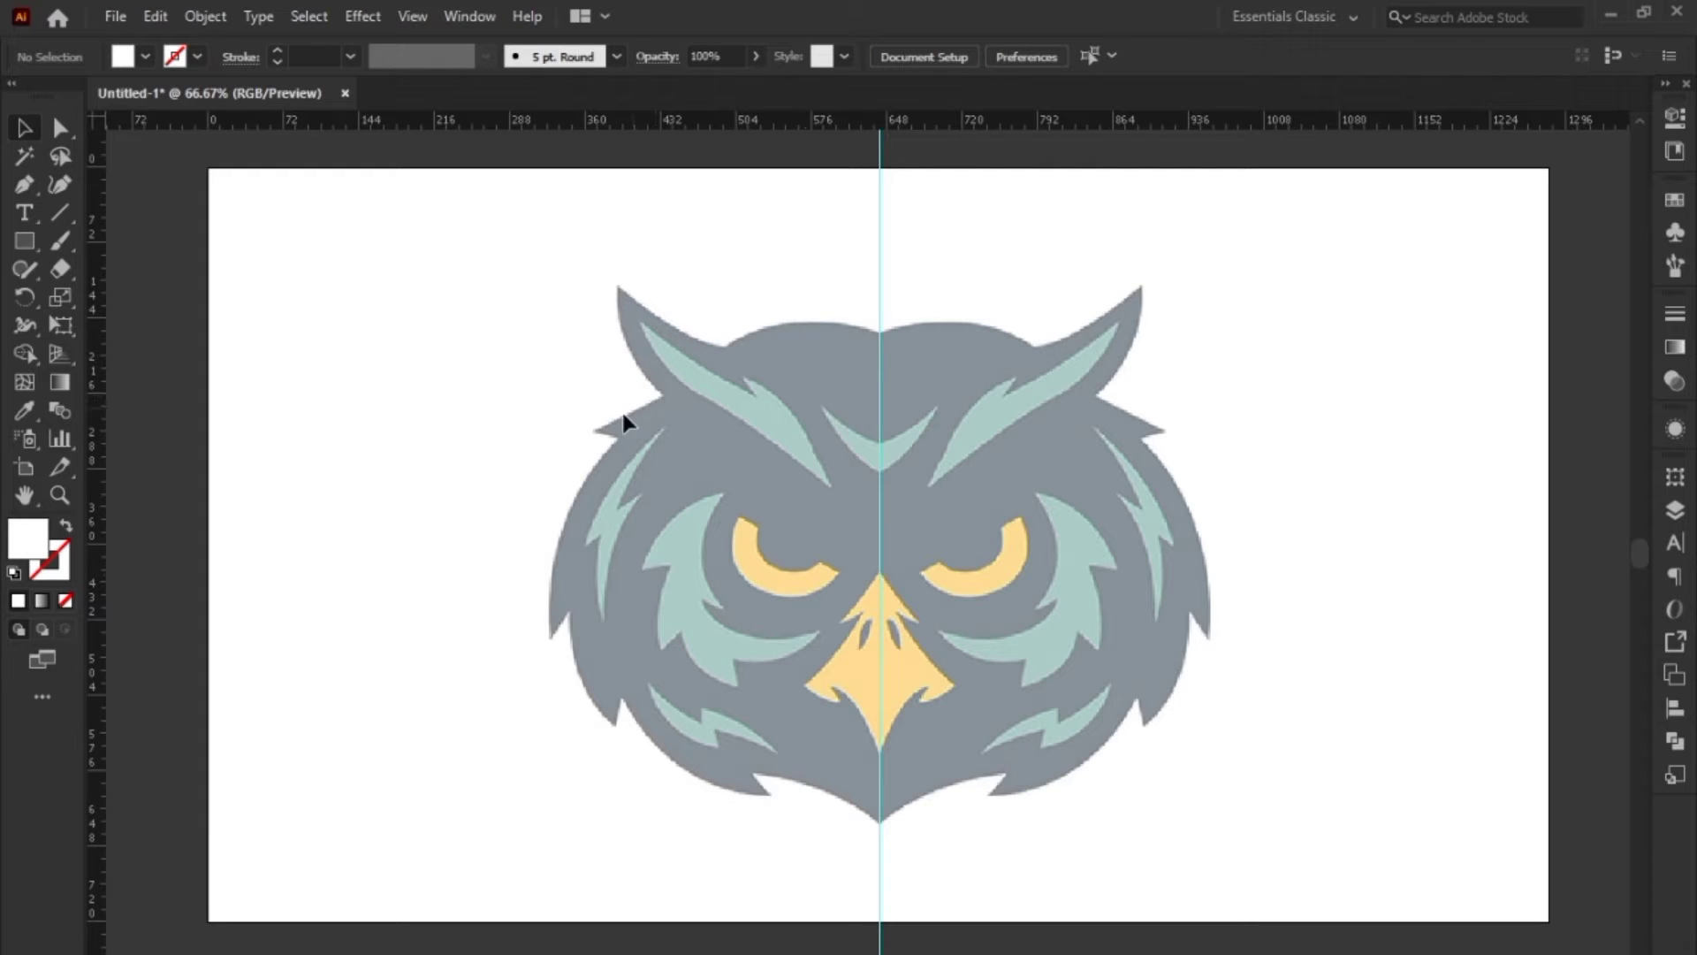
left_click_drag(735, 548, 720, 516)
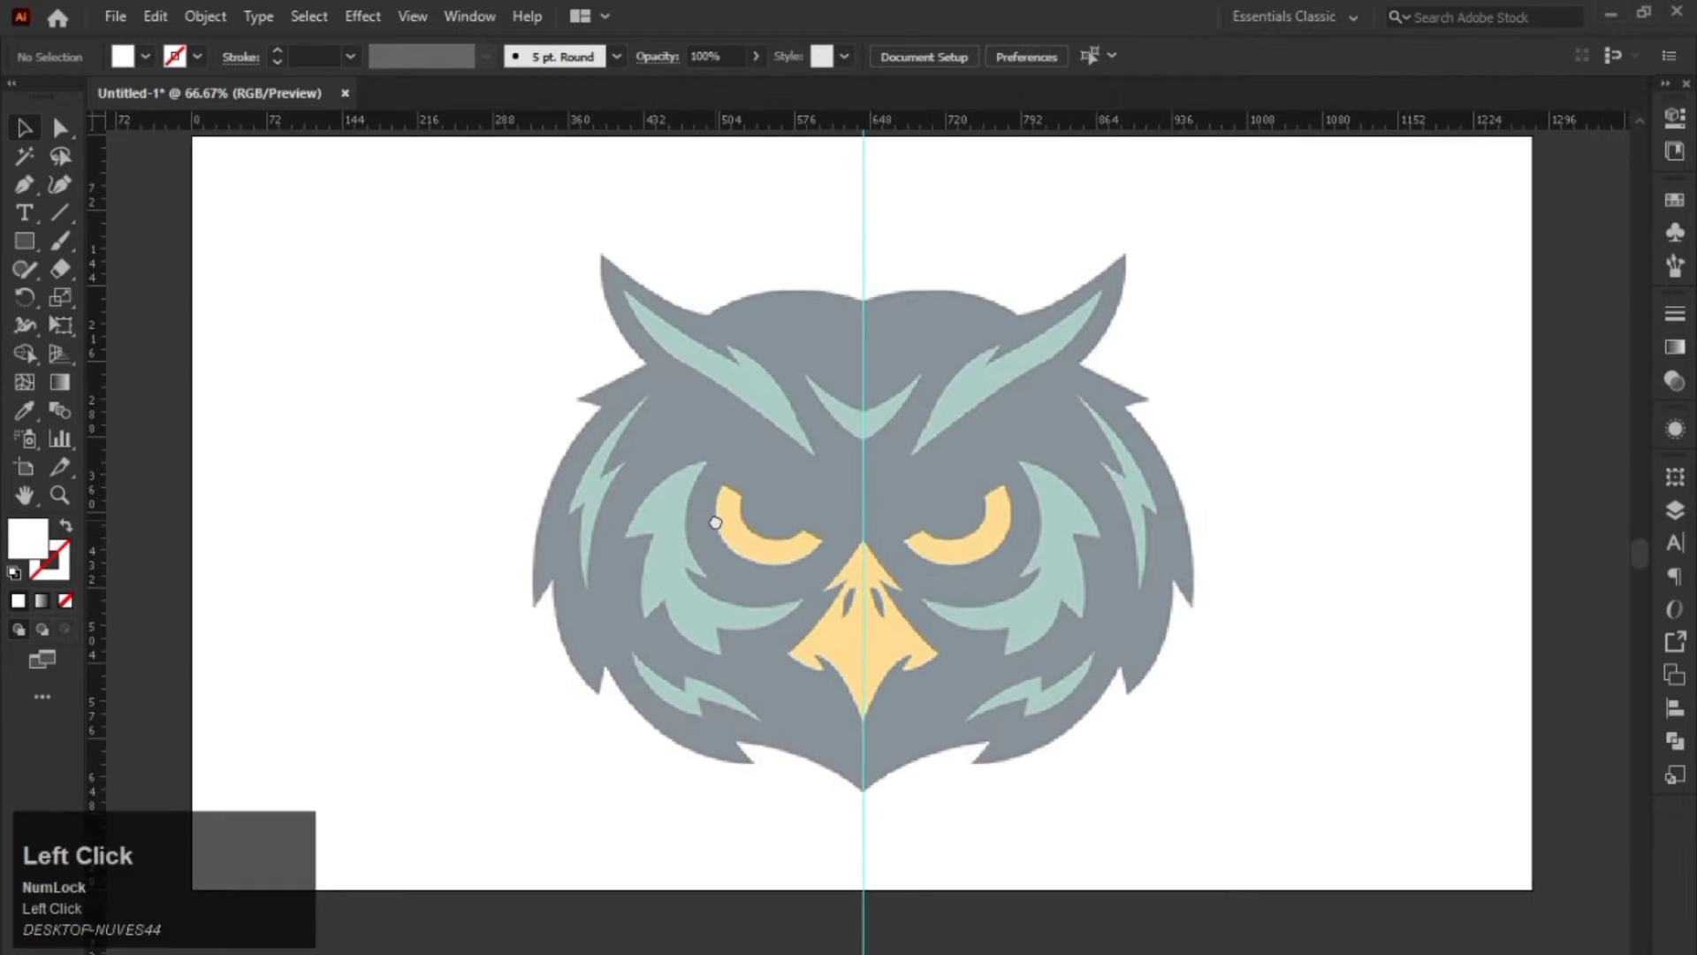
Step: Prepare the Pen tool for tracing with no fill and a yellow 5 pt stroke
left_click(19, 185)
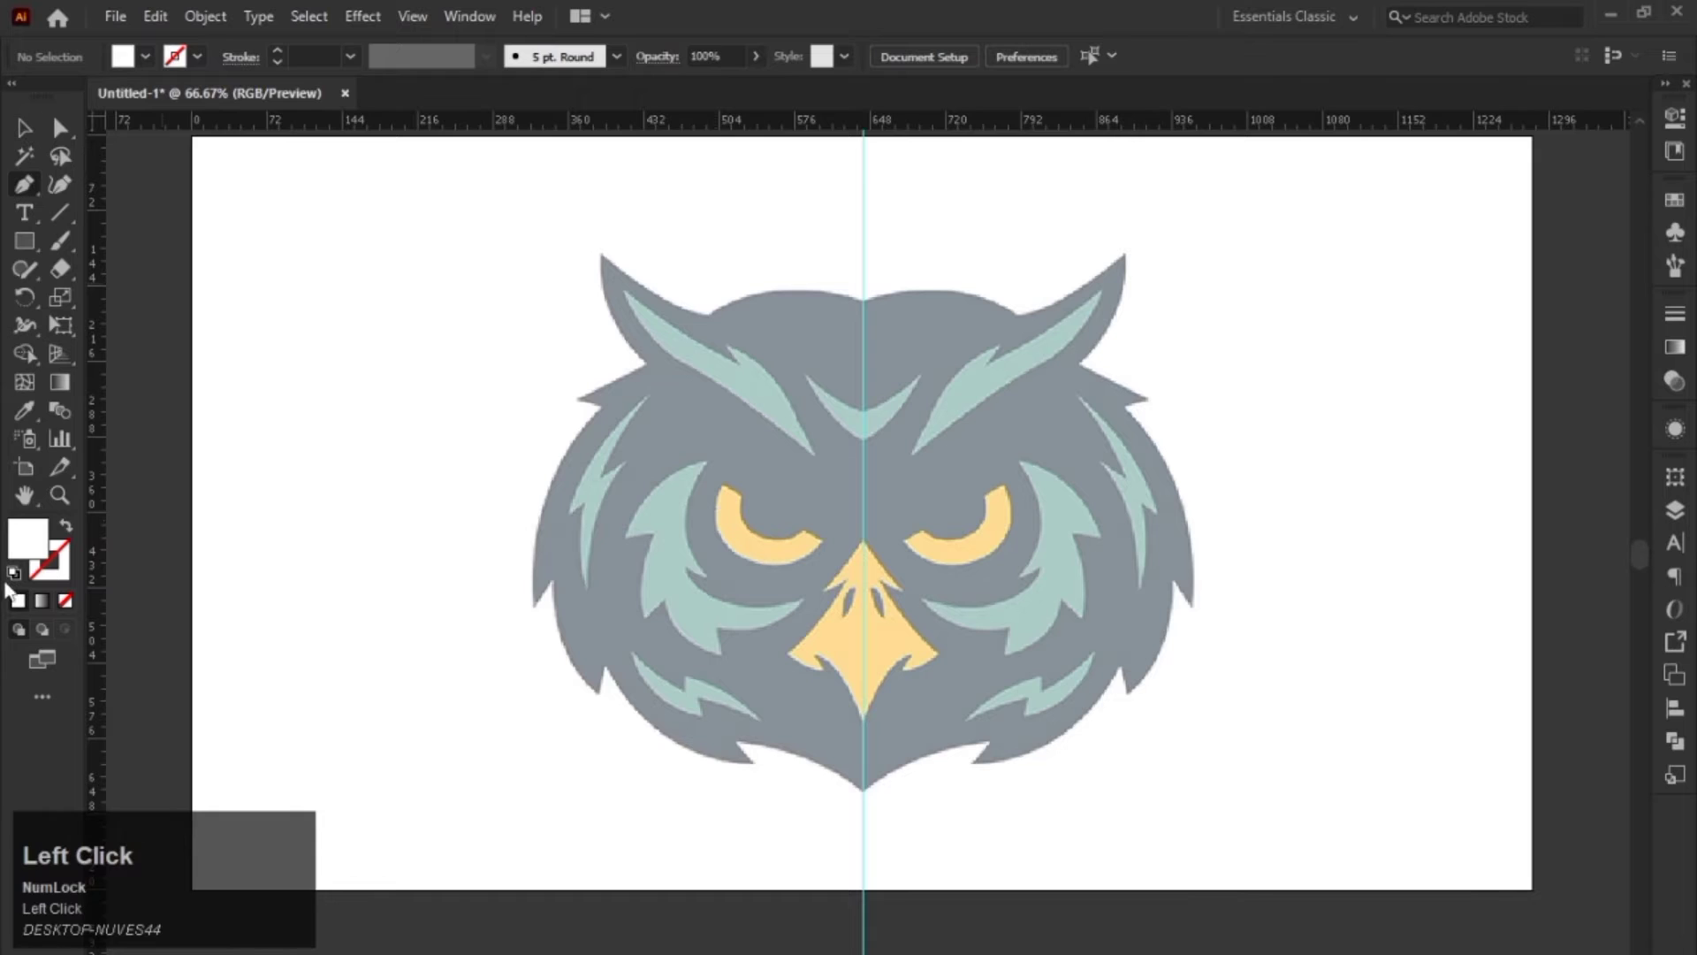
left_click(14, 572)
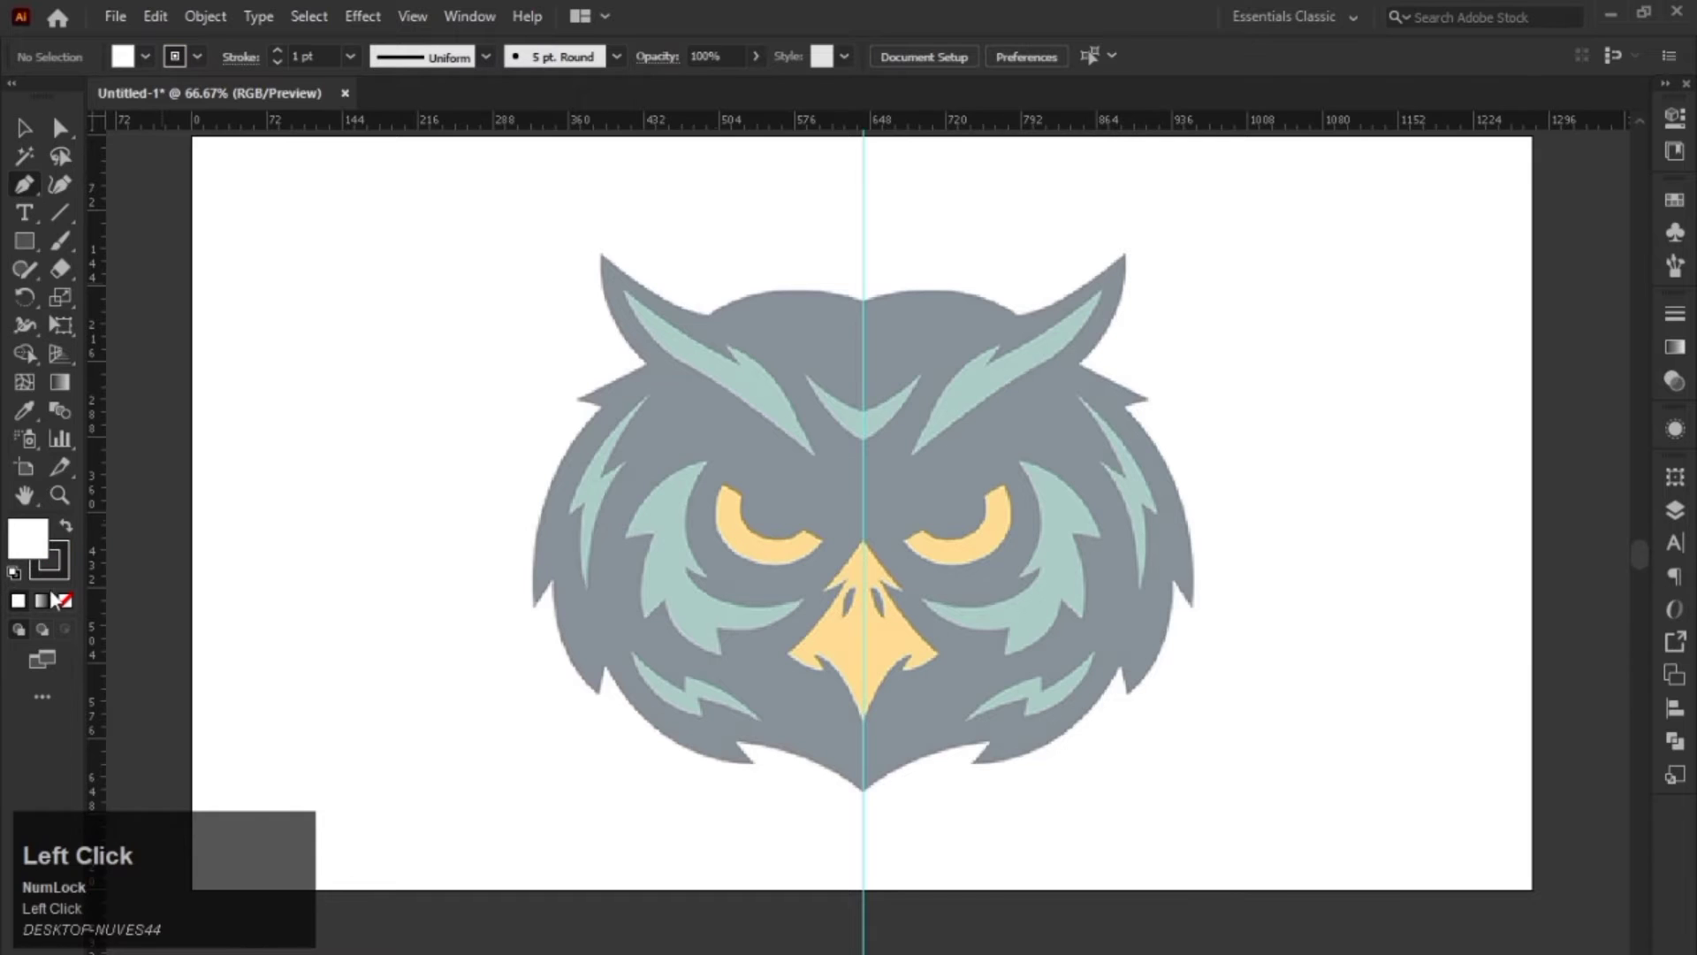
left_click(63, 600)
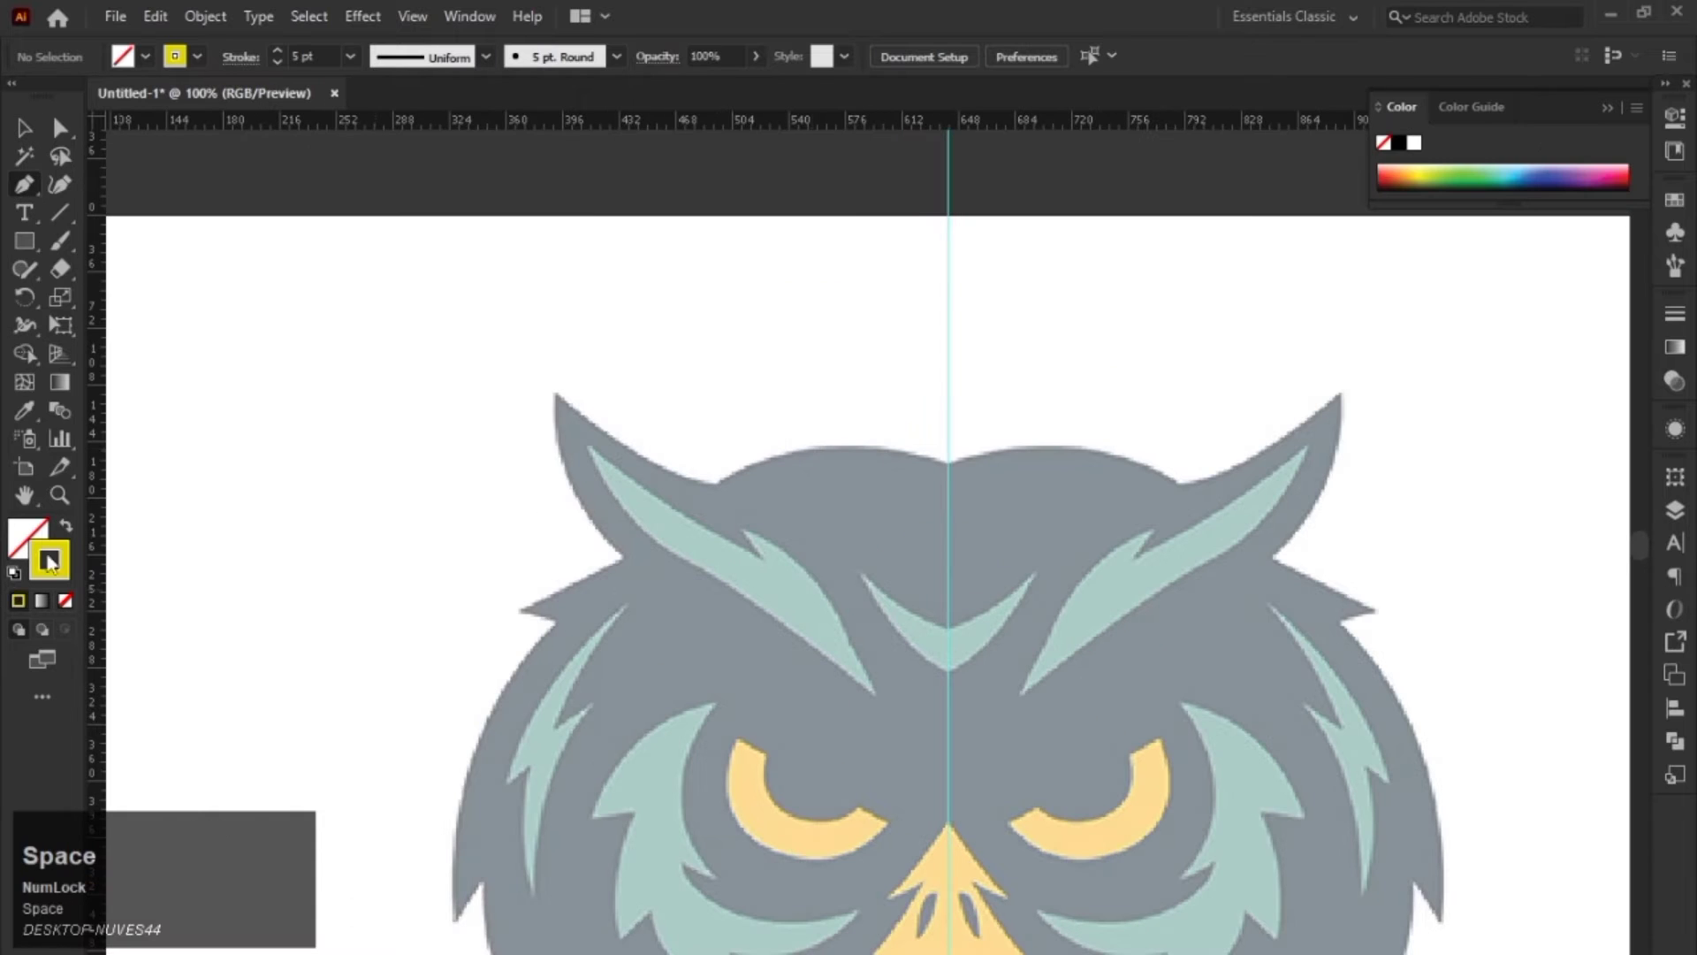
left_click(303, 57)
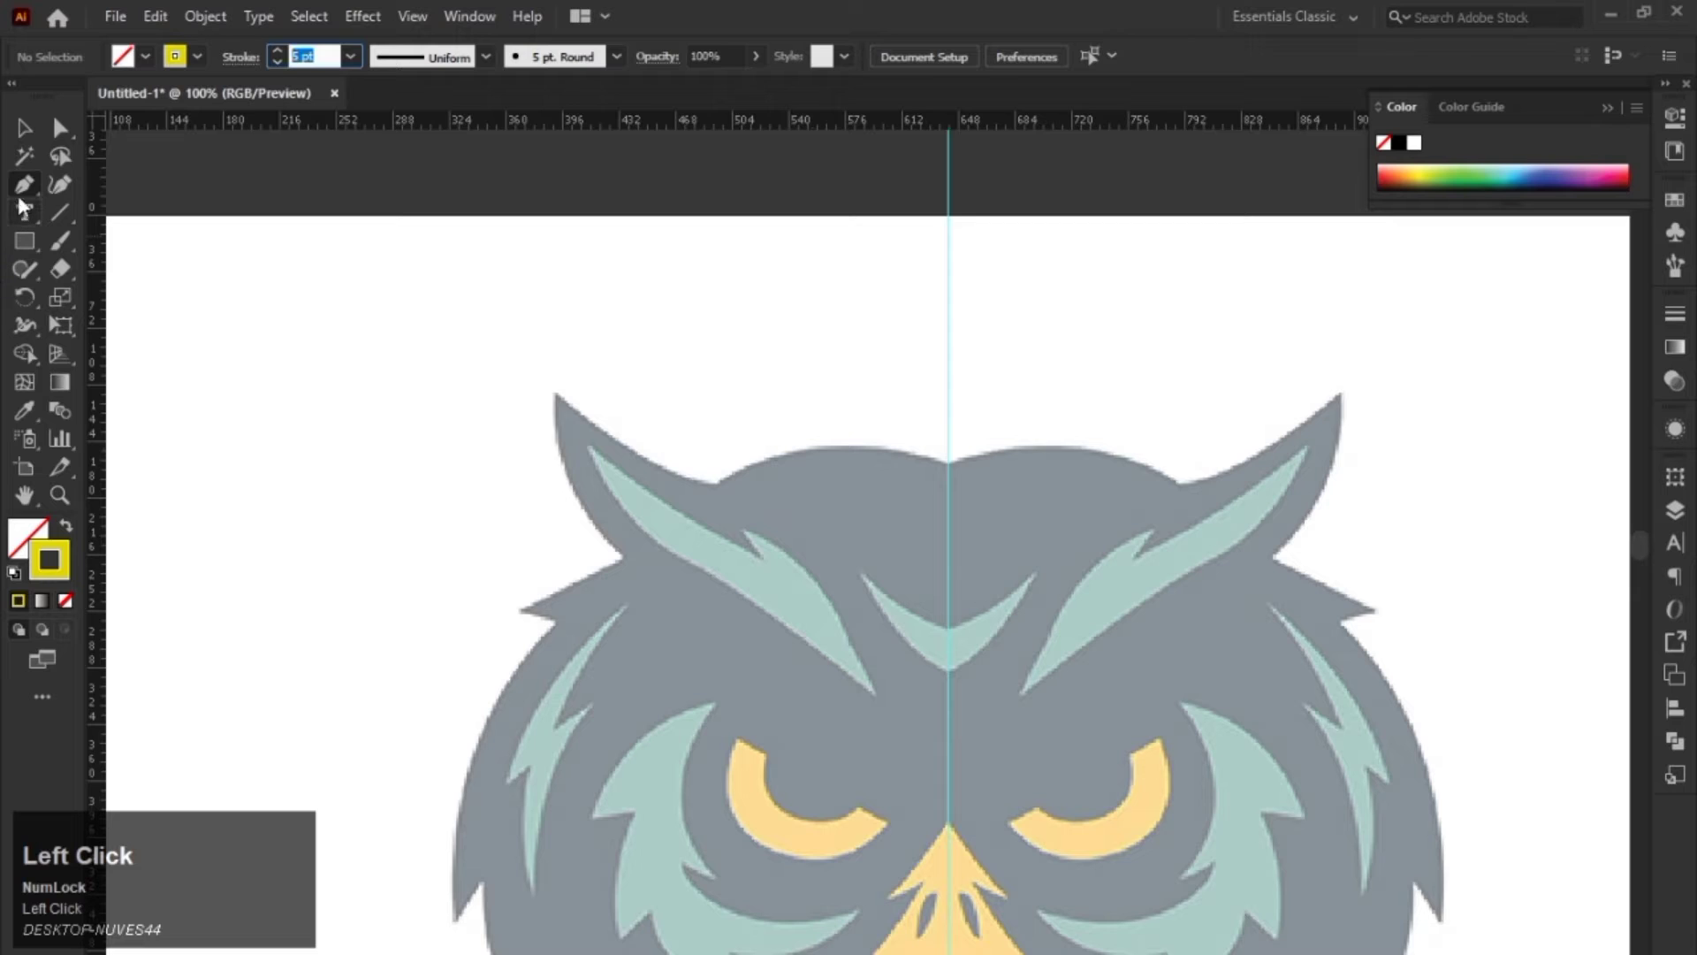
left_click_drag(943, 451, 1024, 414)
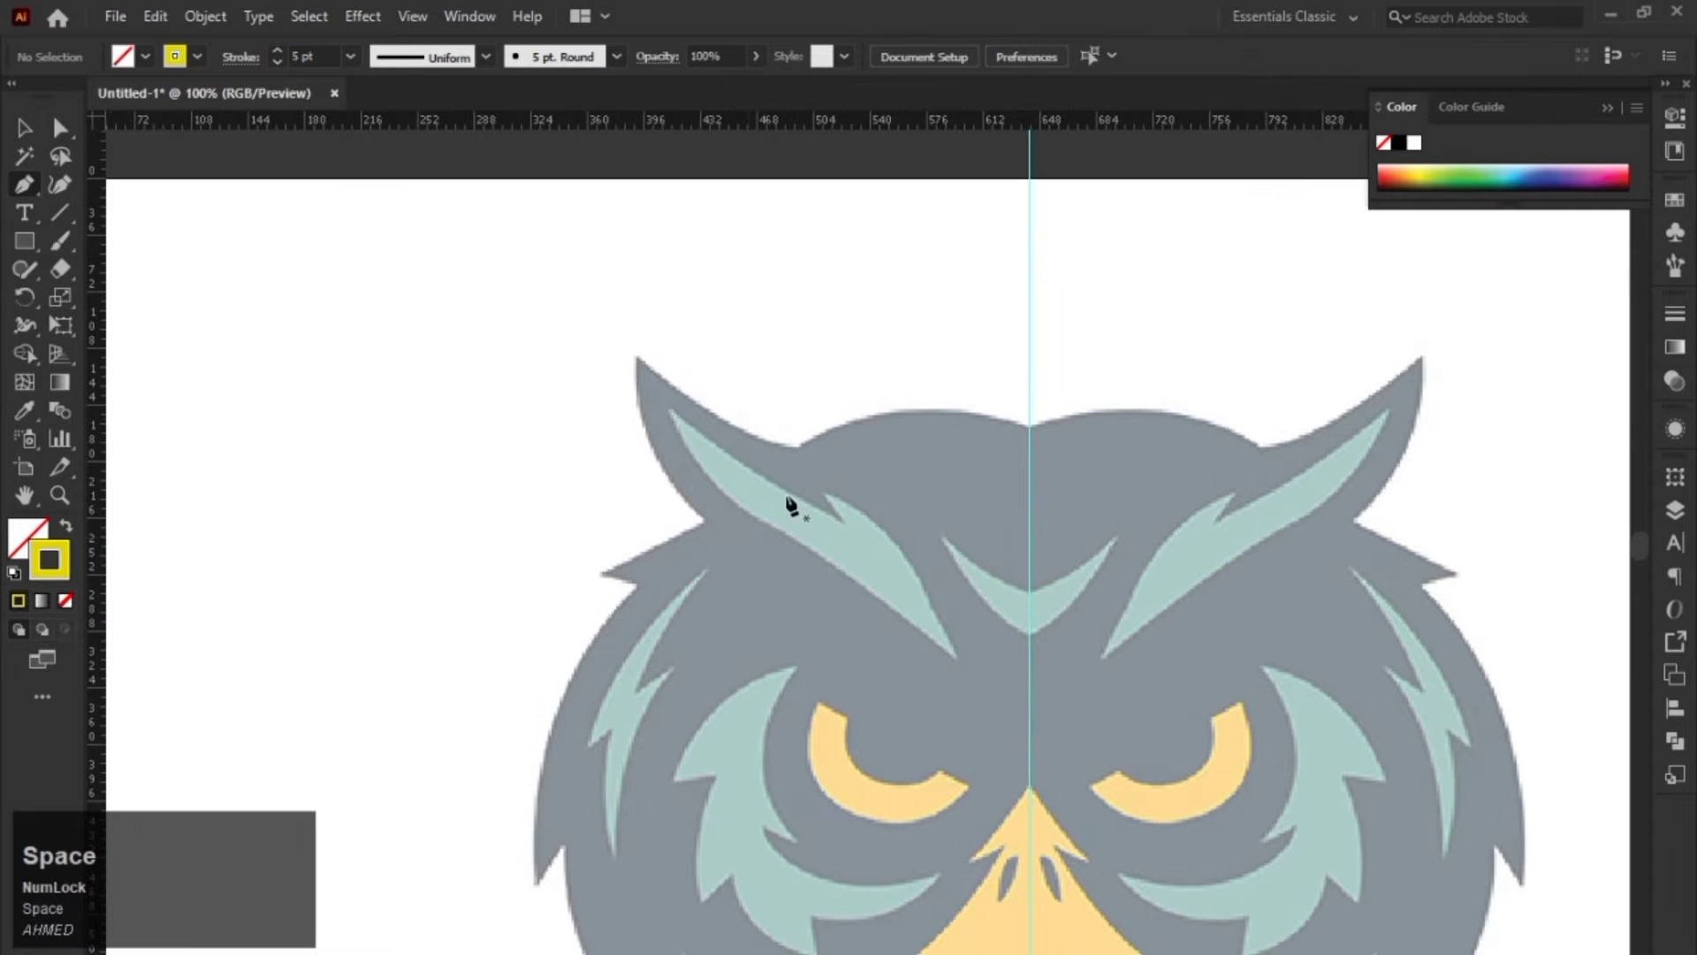
left_click(1608, 122)
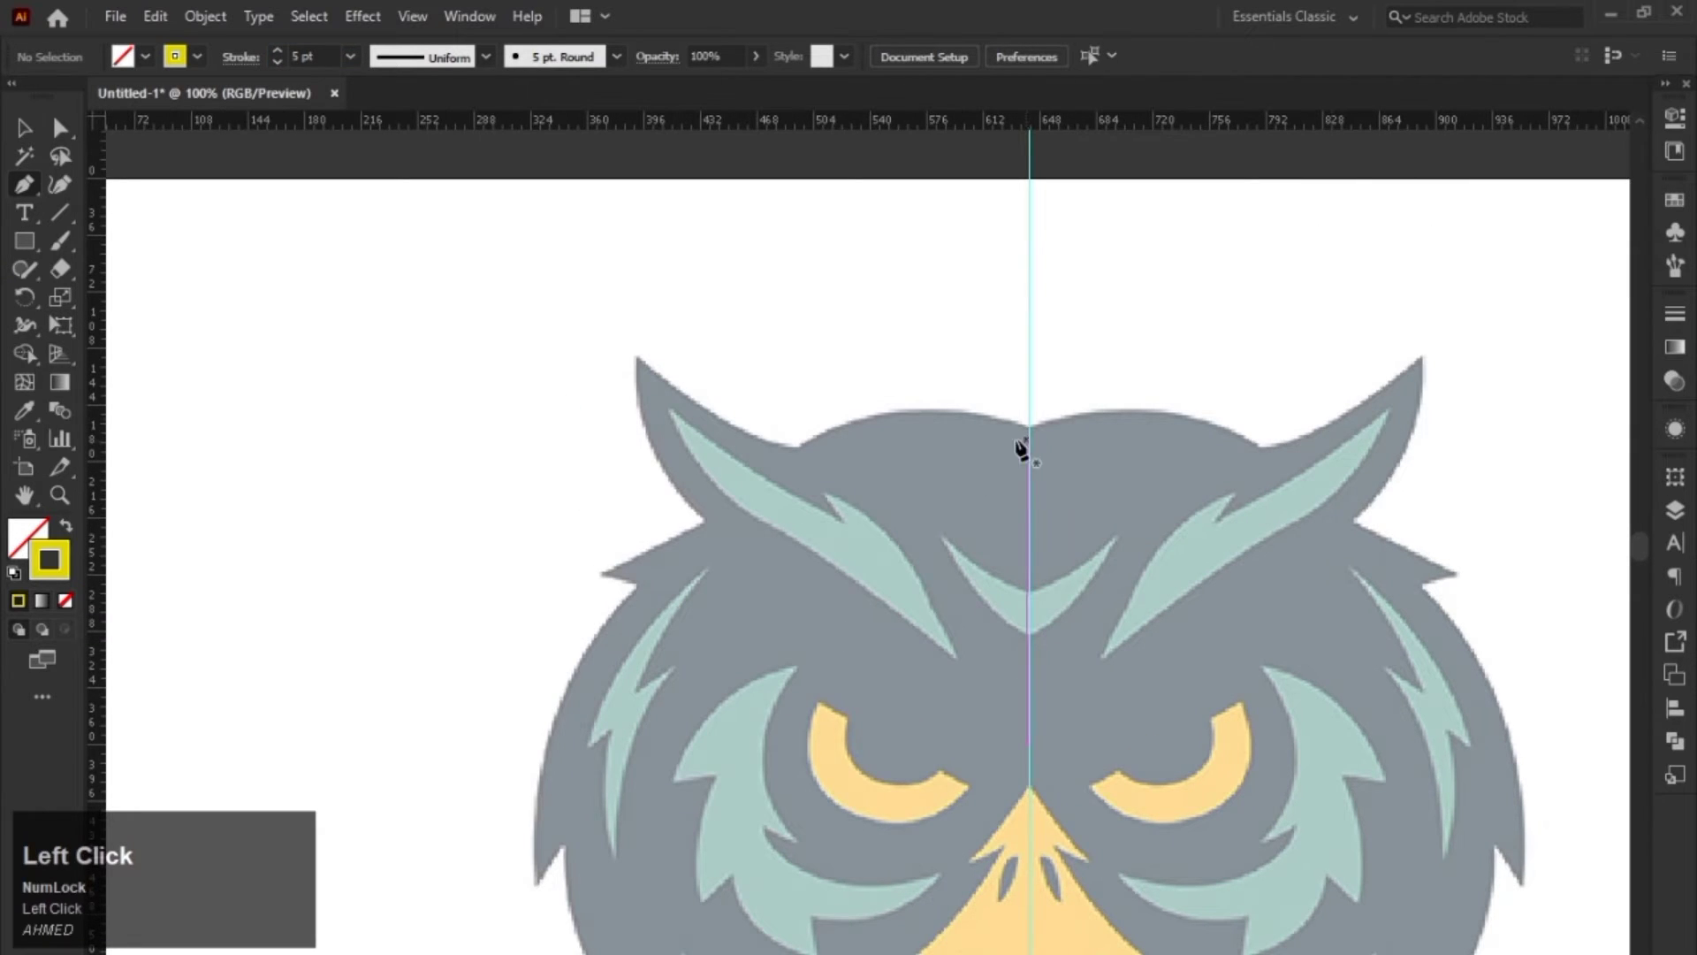
Step: Start the head outline on the centre guide and trace the crown's curve to the left ear tuft's base, ending in a corner point
left_click_drag(915, 464, 1024, 464)
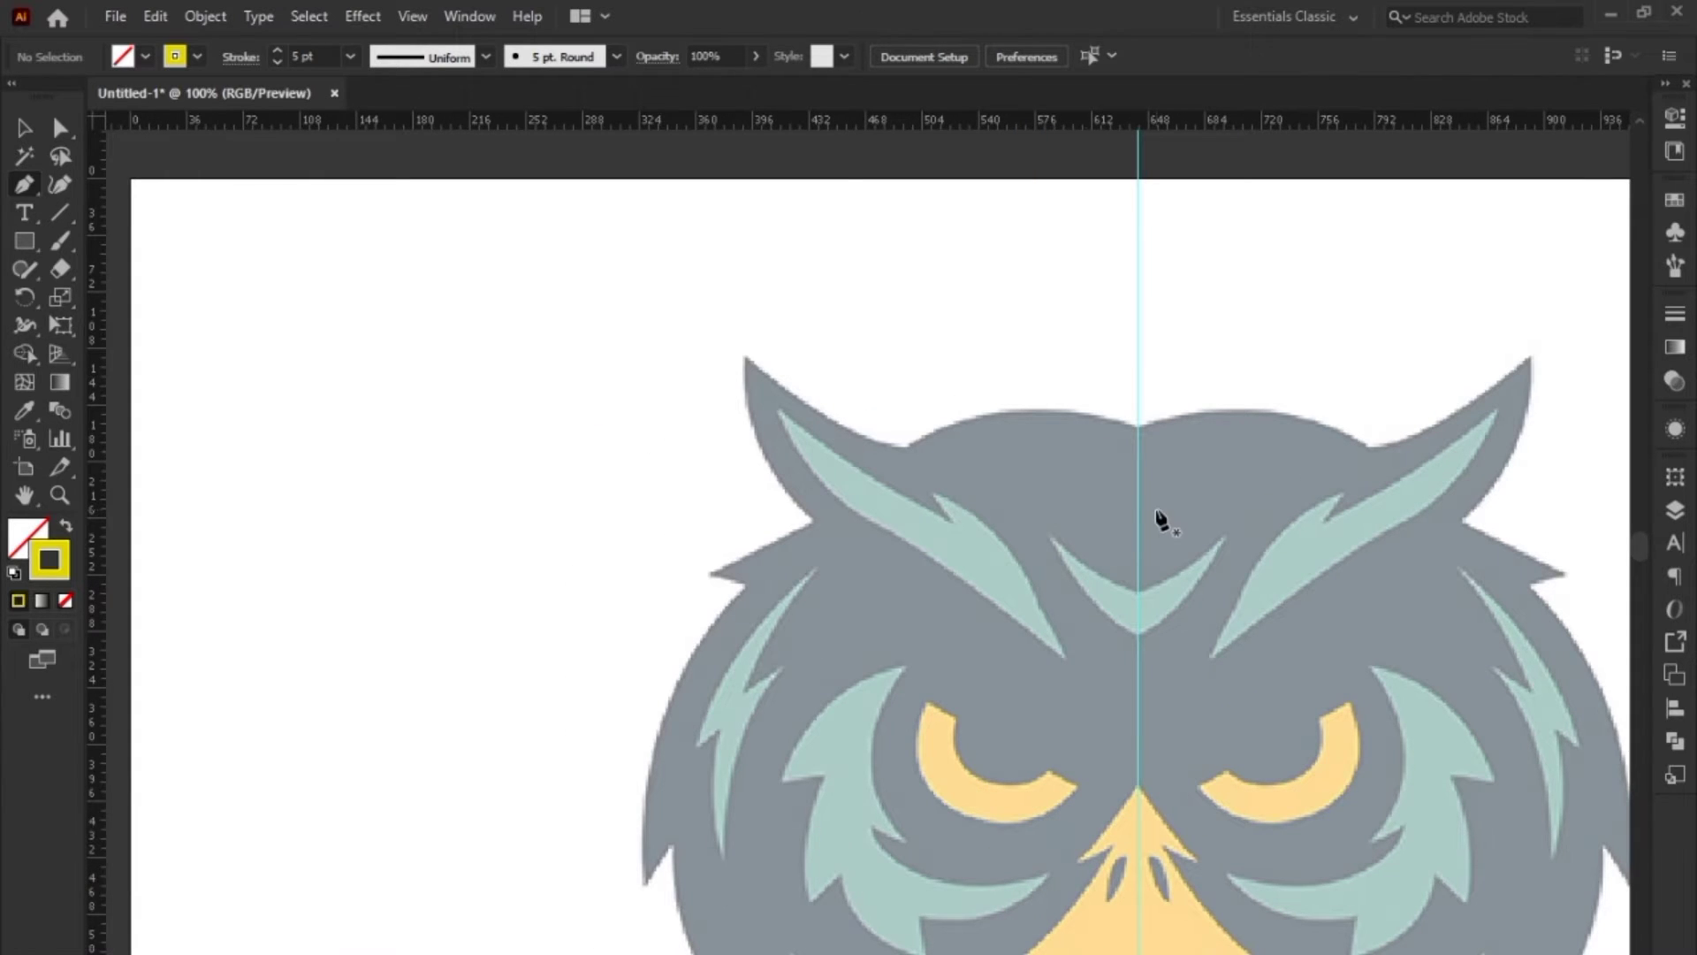
scroll(1080, 462, "right", 2)
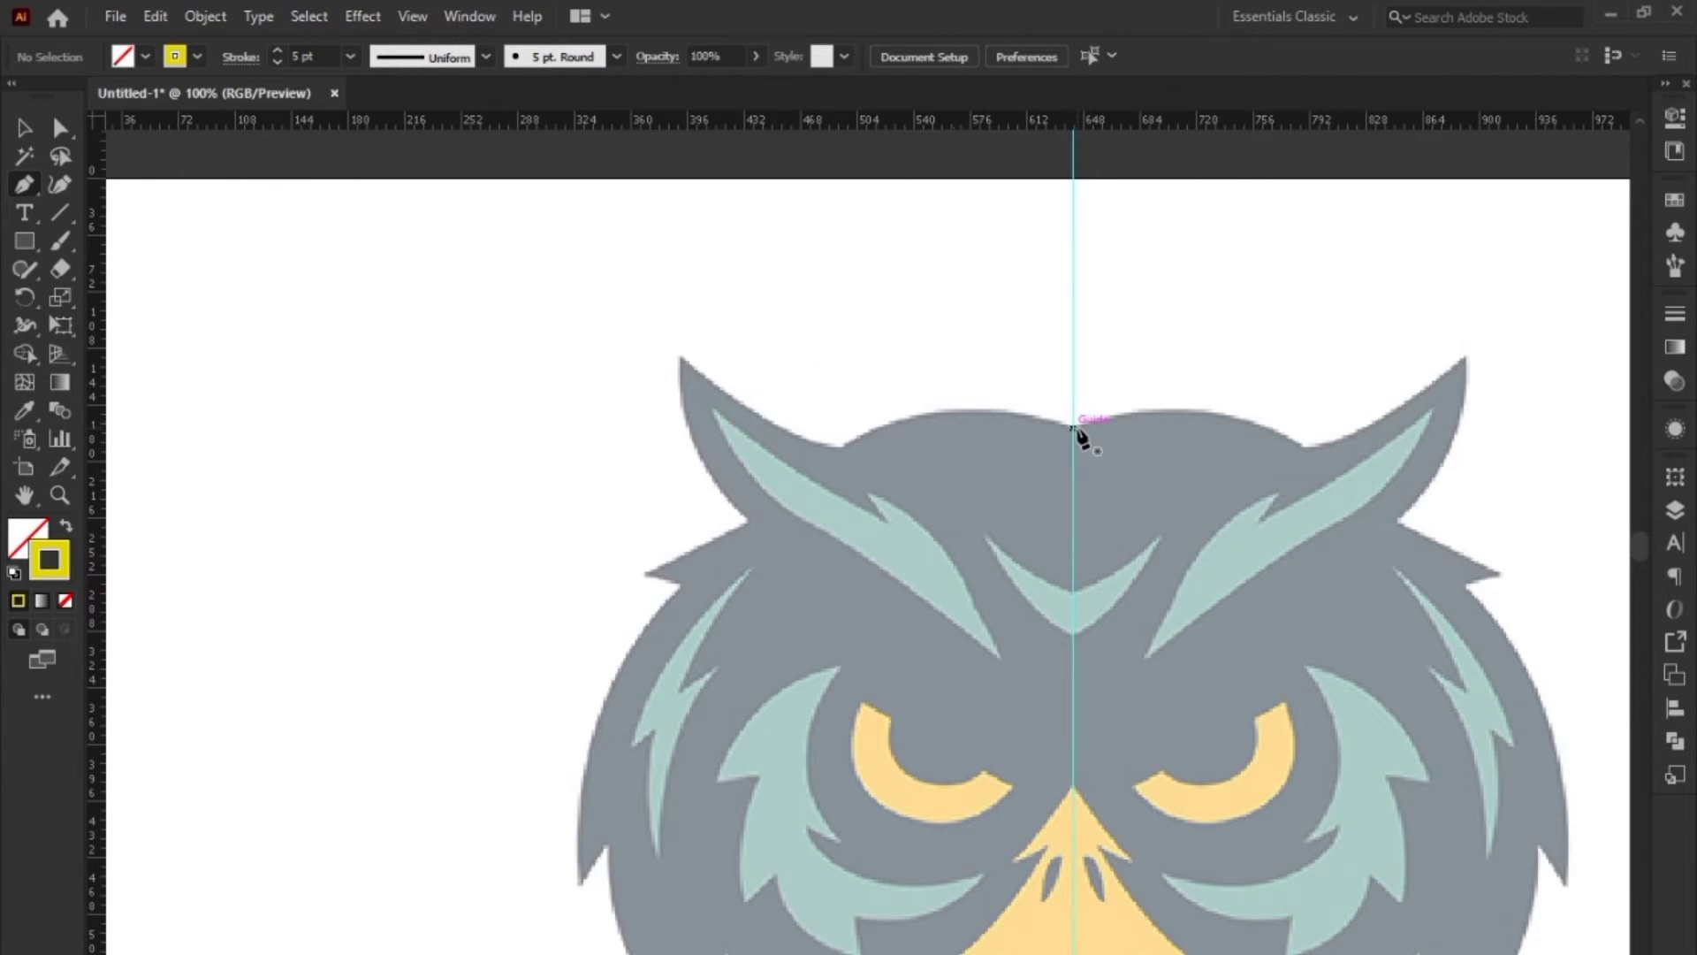
left_click(1074, 427)
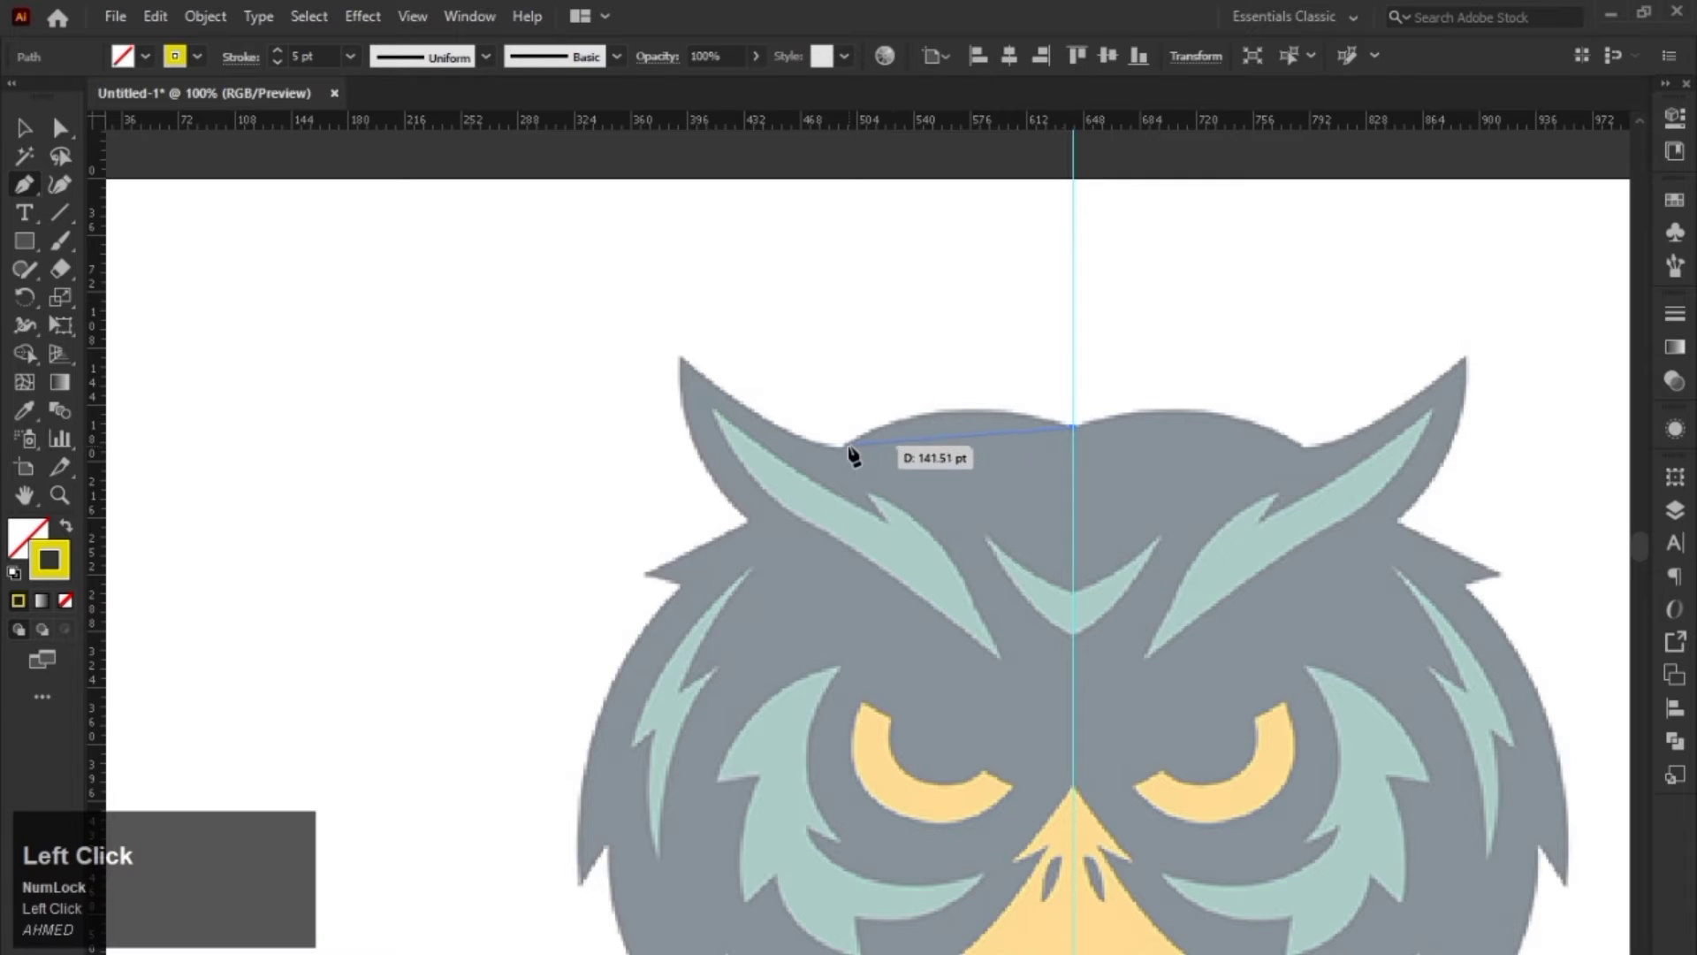
left_click_drag(845, 448, 734, 514)
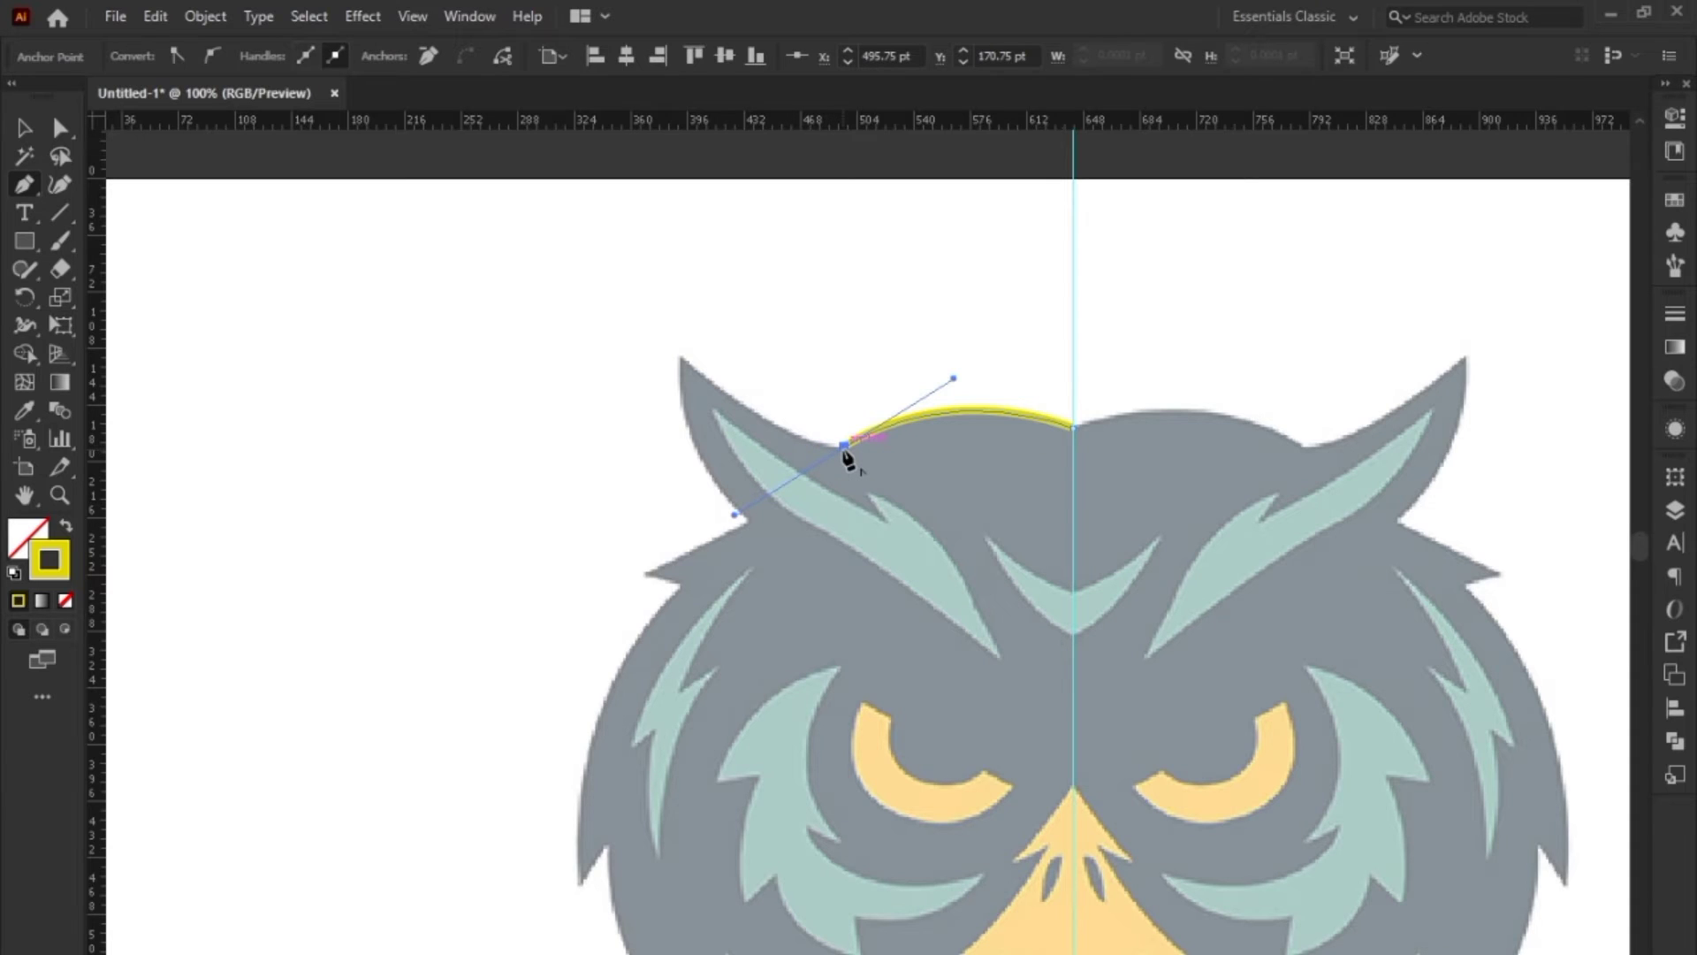
key("alt")
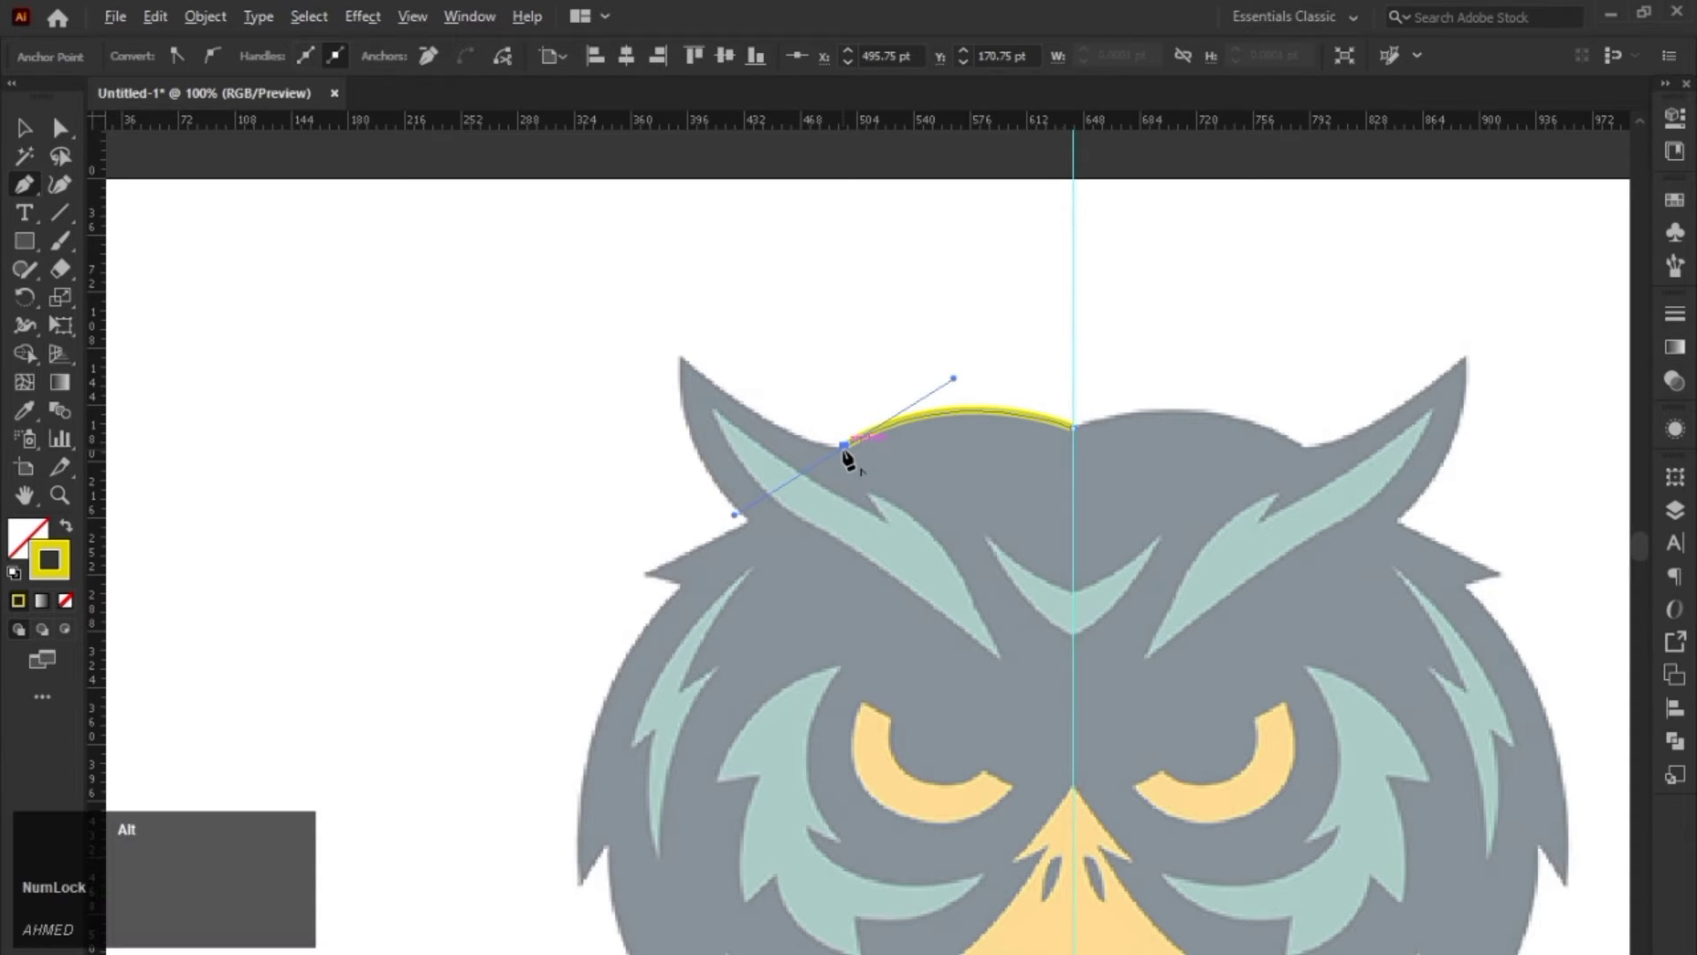
left_click(844, 447, "alt")
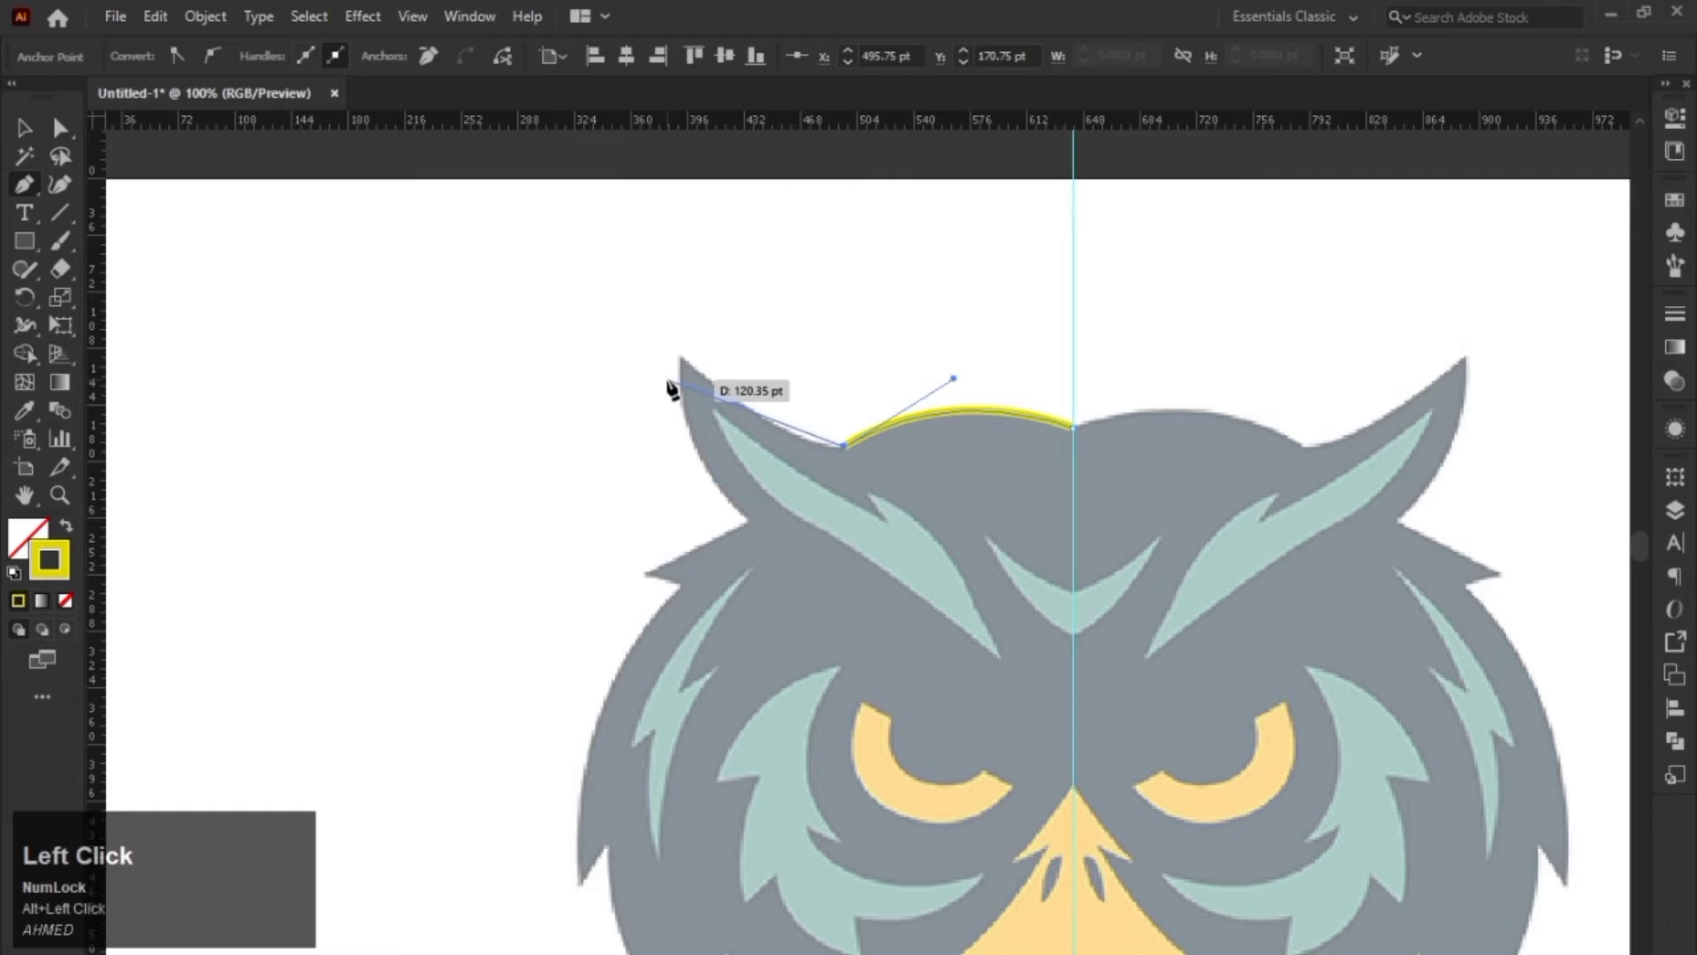
Step: Continue the outline around the left ear tuft and the small pointed feather just below it
left_click_drag(704, 415, 706, 365)
mouse_move(747, 475)
left_mouse_down()
mouse_move(623, 326)
mouse_move(762, 528)
mouse_move(777, 492)
mouse_move(854, 576)
mouse_move(800, 522)
left_mouse_up()
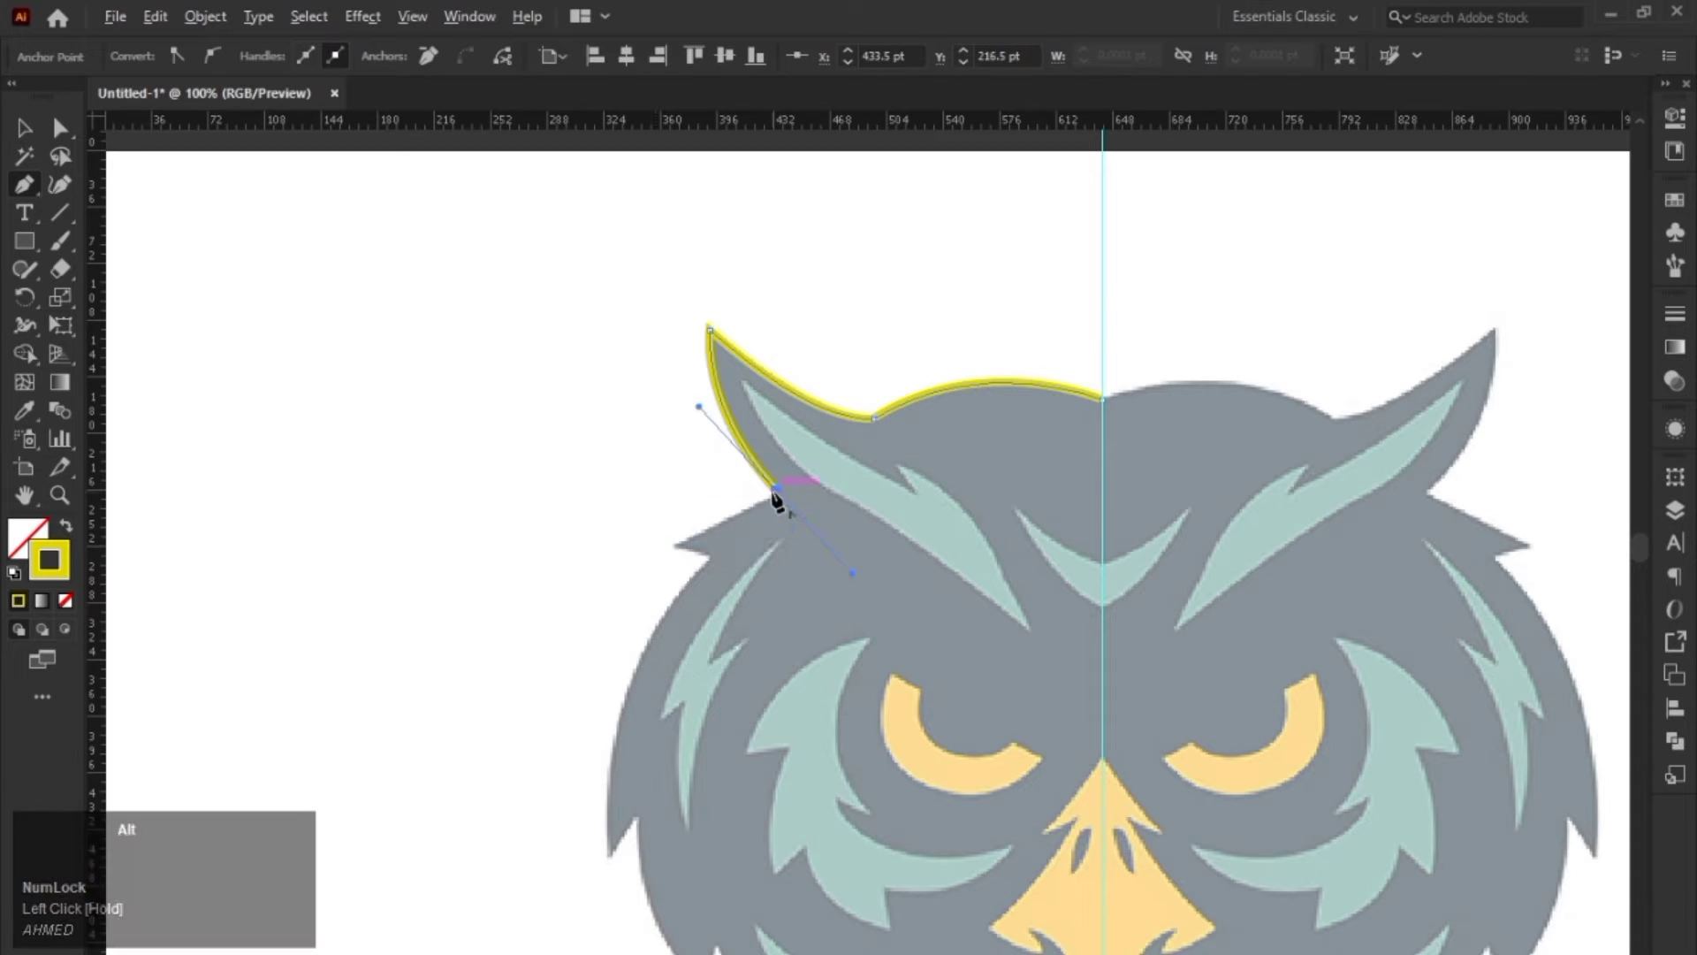
left_click(775, 492, "alt")
left_click_drag(676, 544, 715, 566)
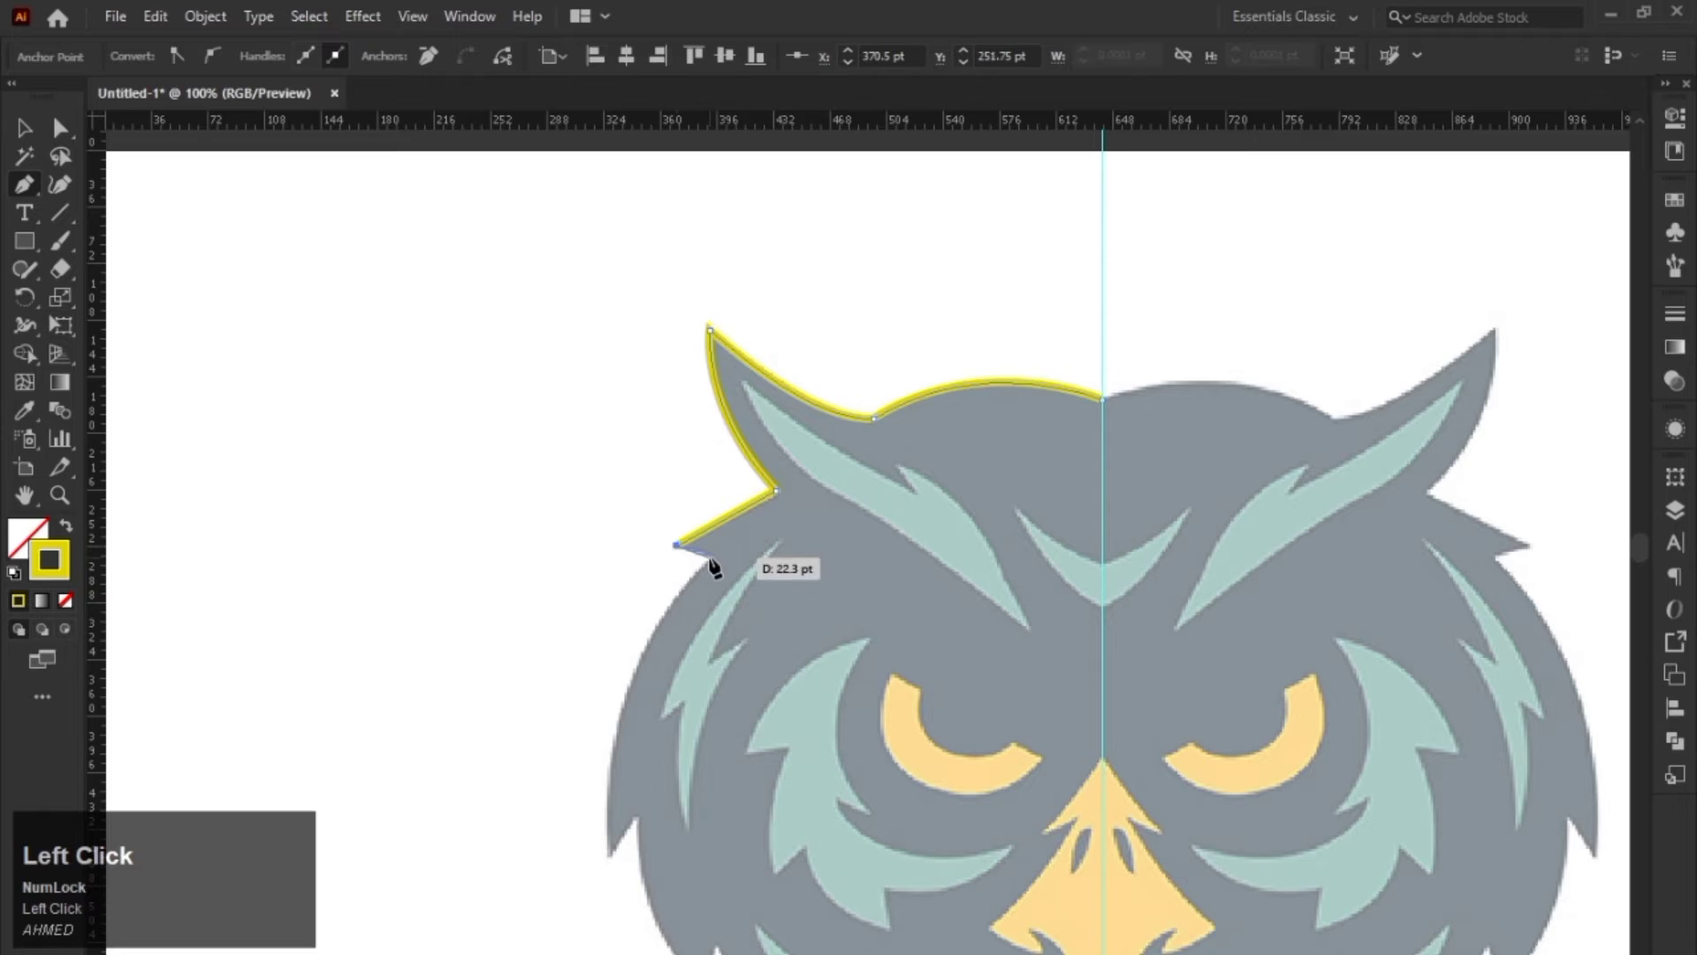
left_click(710, 558)
Step: Trace the left side of the face in one curve to the upper cheek feather's tip and into the notch beside it
scroll(660, 367, "down", 5)
left_click_drag(576, 560, 595, 743)
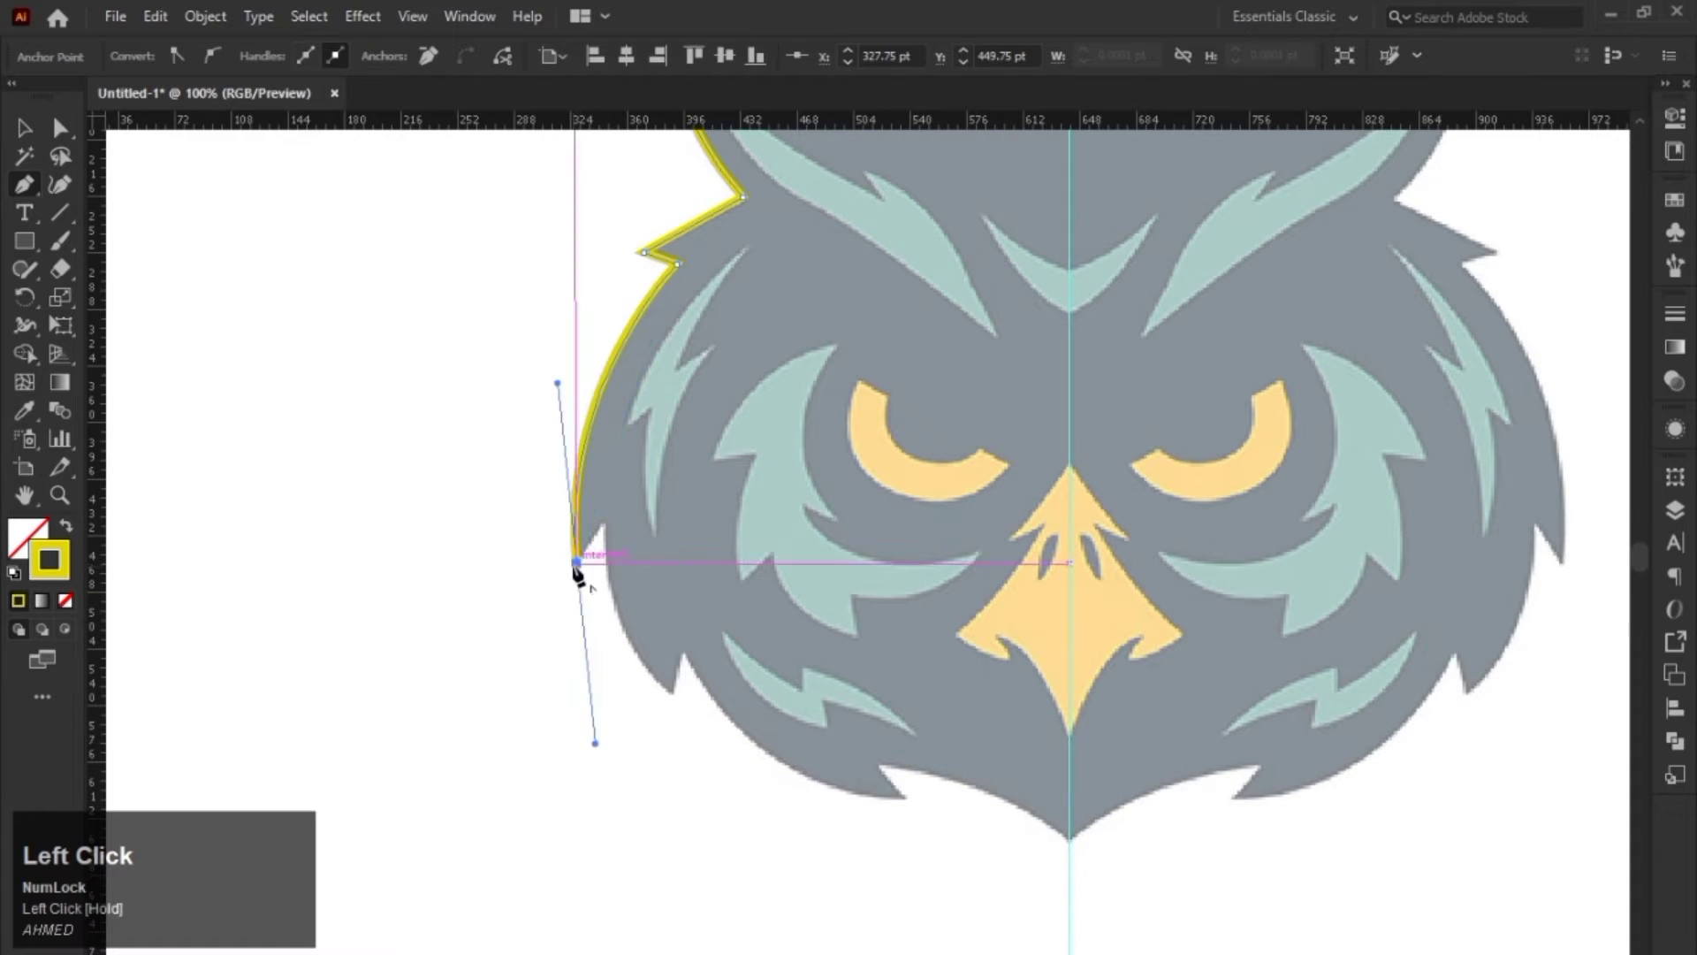
left_click(577, 563, "alt")
left_click(604, 525)
Step: Trace the lower left cheek through the next feather tip and notch, ending with a corner at the feather tip near the chin
left_click_drag(673, 695, 573, 654)
left_click(673, 695, "alt")
left_click(683, 652)
key("space")
left_click_drag(752, 743, 906, 746)
left_click(752, 742, "alt")
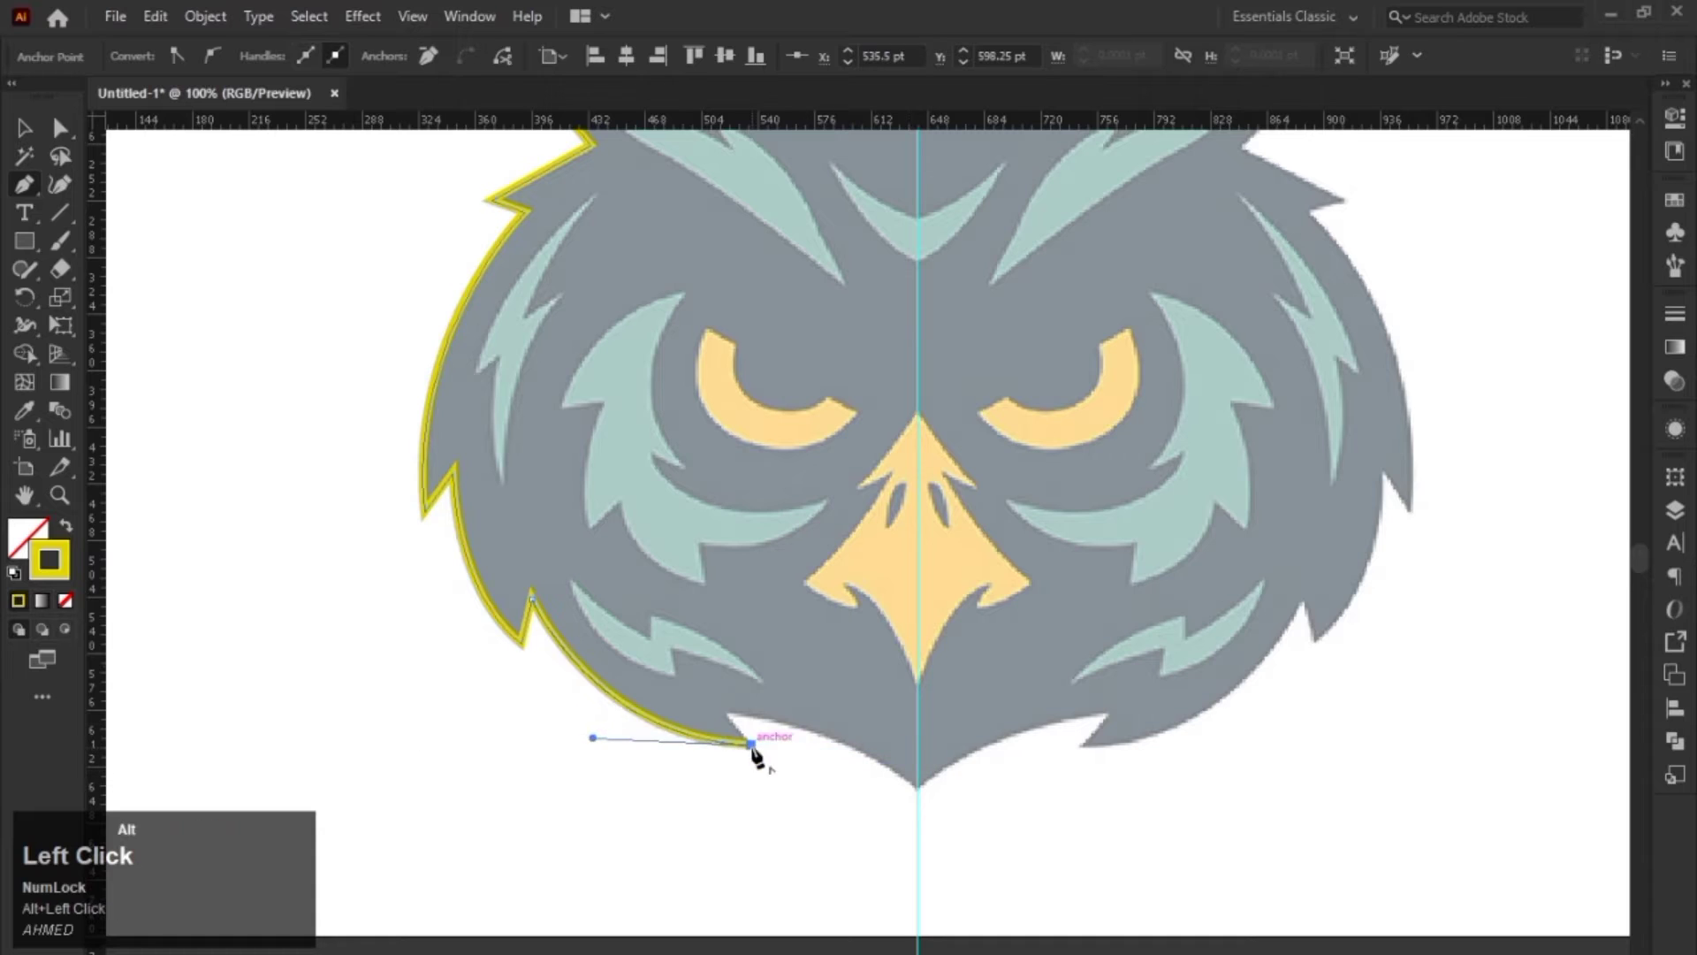
Step: Finish the left head outline with the notch near the chin and a curve ending at the chin tip on the centre guide
left_click(725, 711)
key("space")
left_click_drag(739, 694, 664, 661)
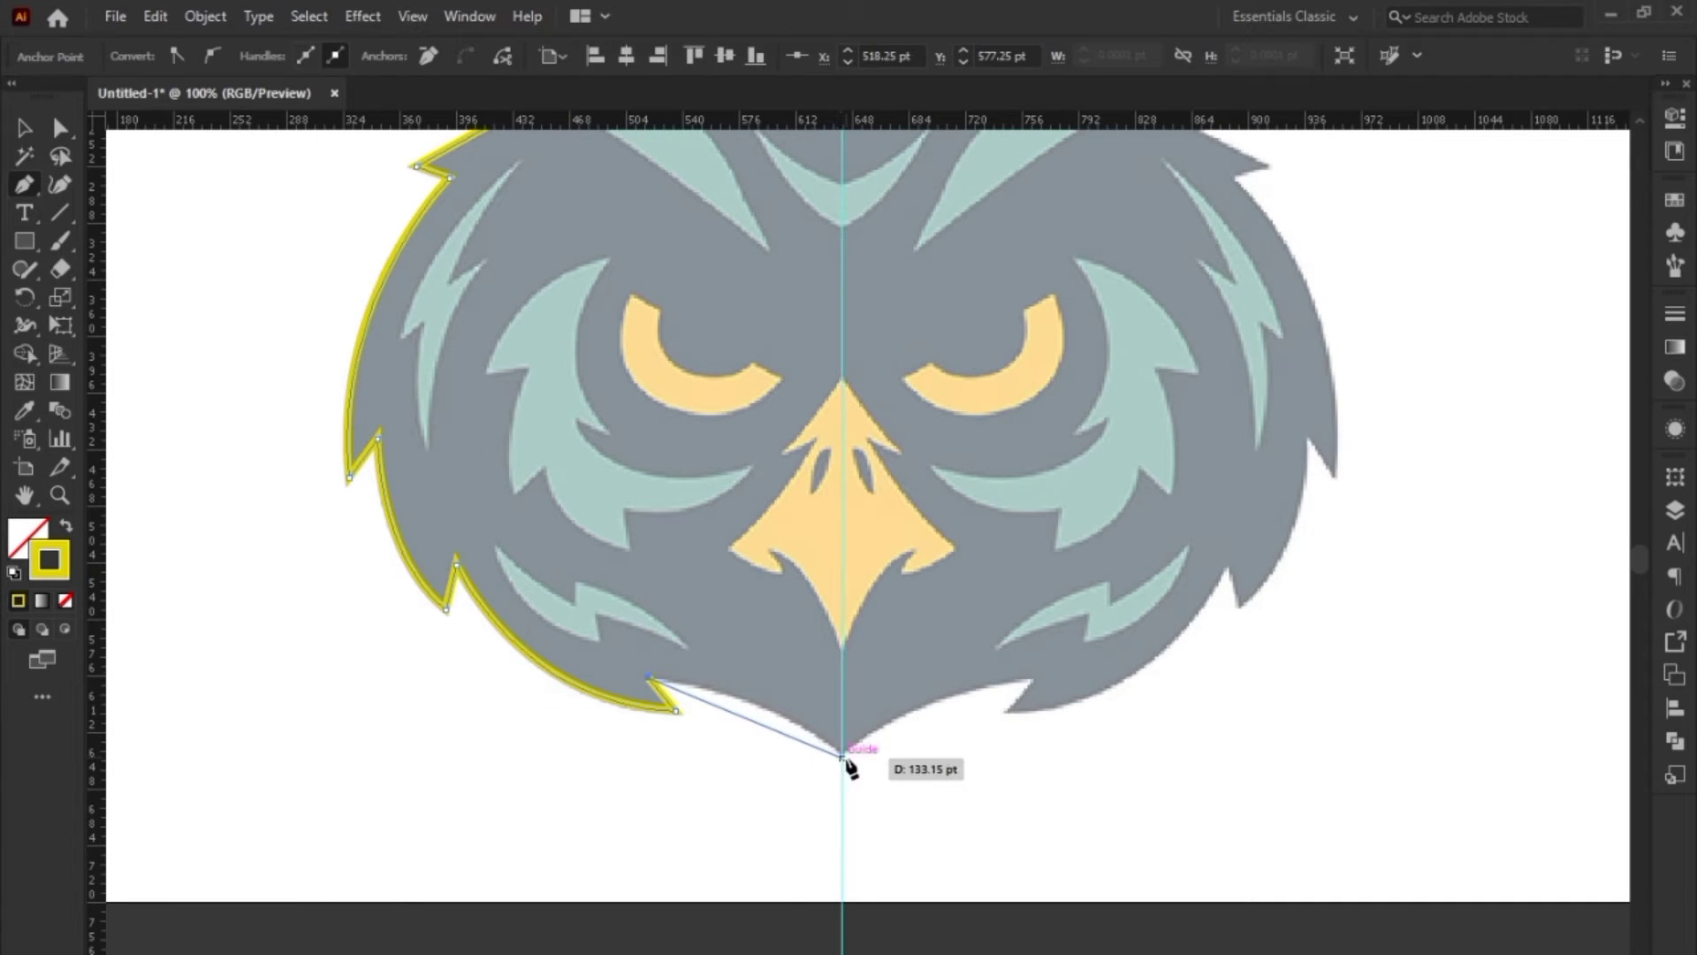
mouse_move(842, 756)
left_mouse_down()
mouse_move(854, 800)
mouse_move(917, 819)
left_mouse_up()
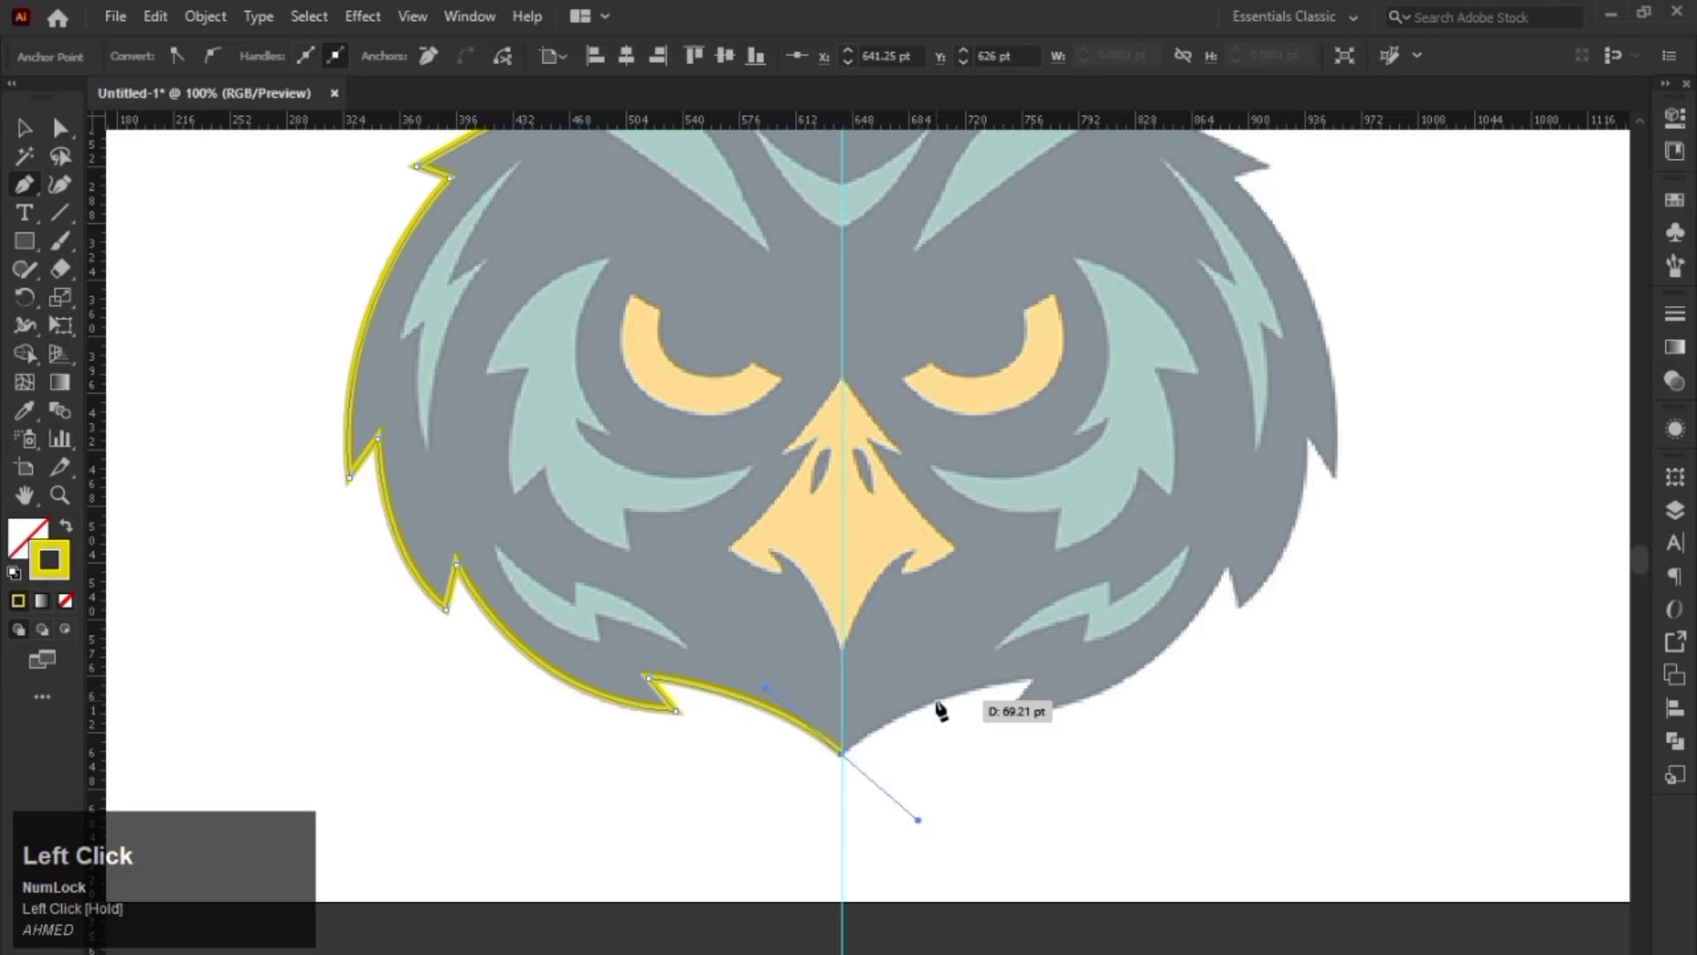
key("space")
left_click_drag(882, 386, 946, 578)
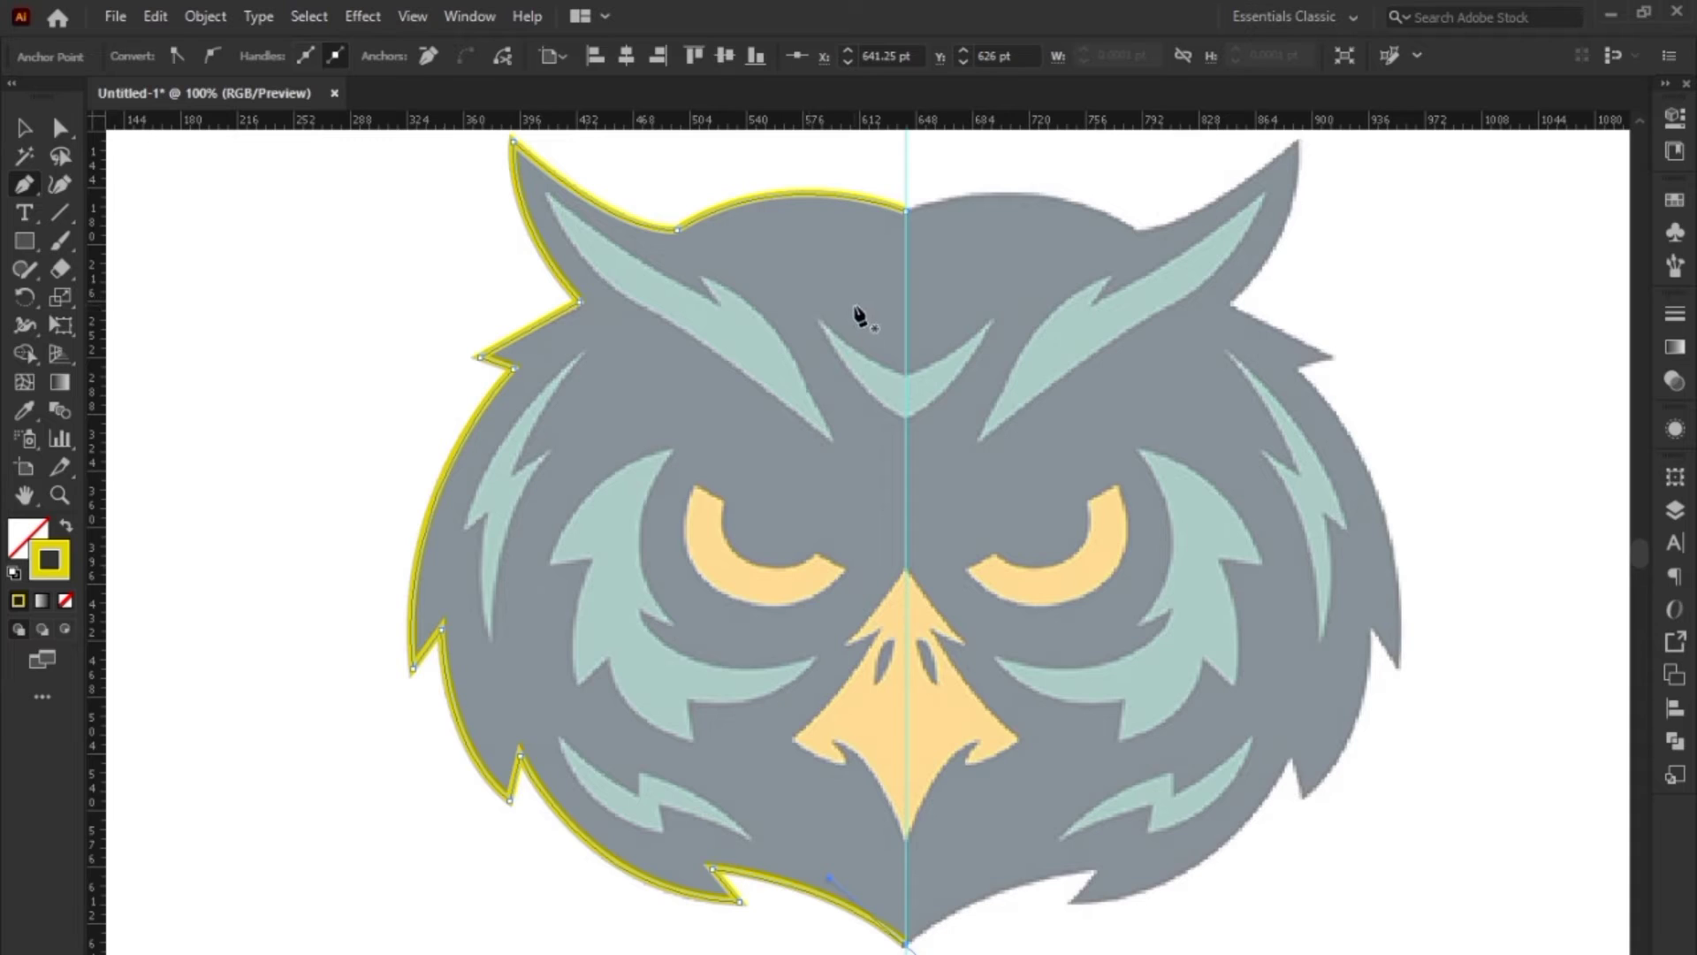
Step: Fill the traced half-head path with the head colour sampled from the reference image and set its opacity to 100%
key("v")
left_click(749, 154)
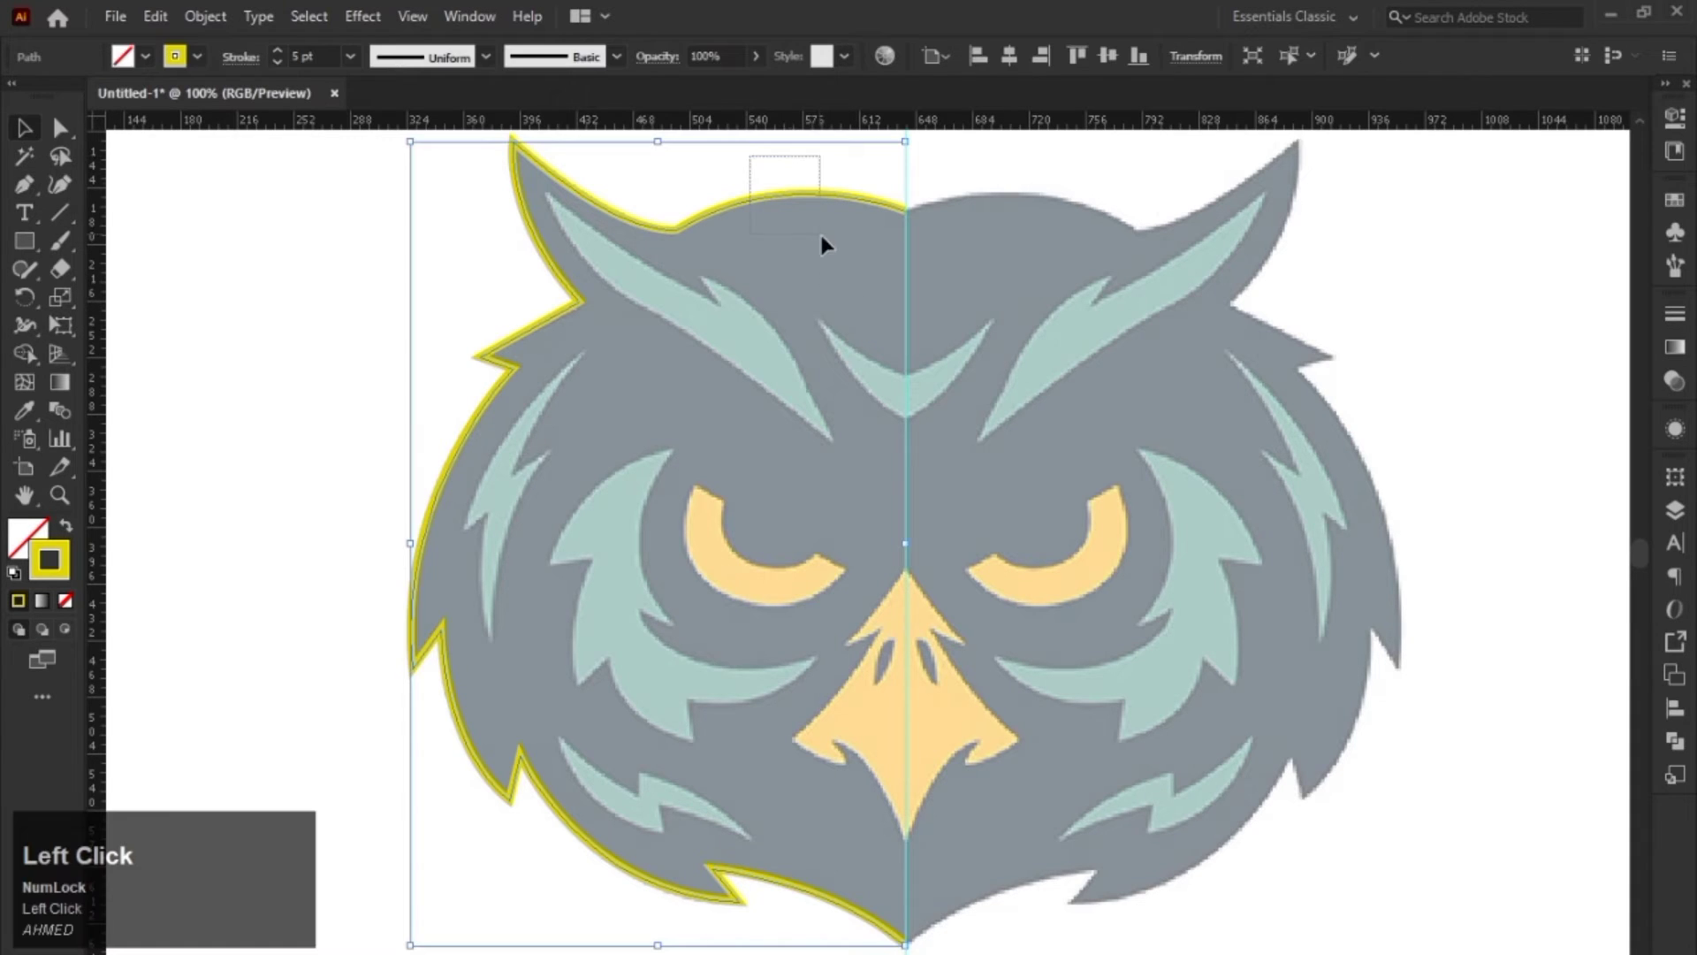
left_click_drag(820, 234, 820, 233)
left_click_drag(739, 244, 770, 245)
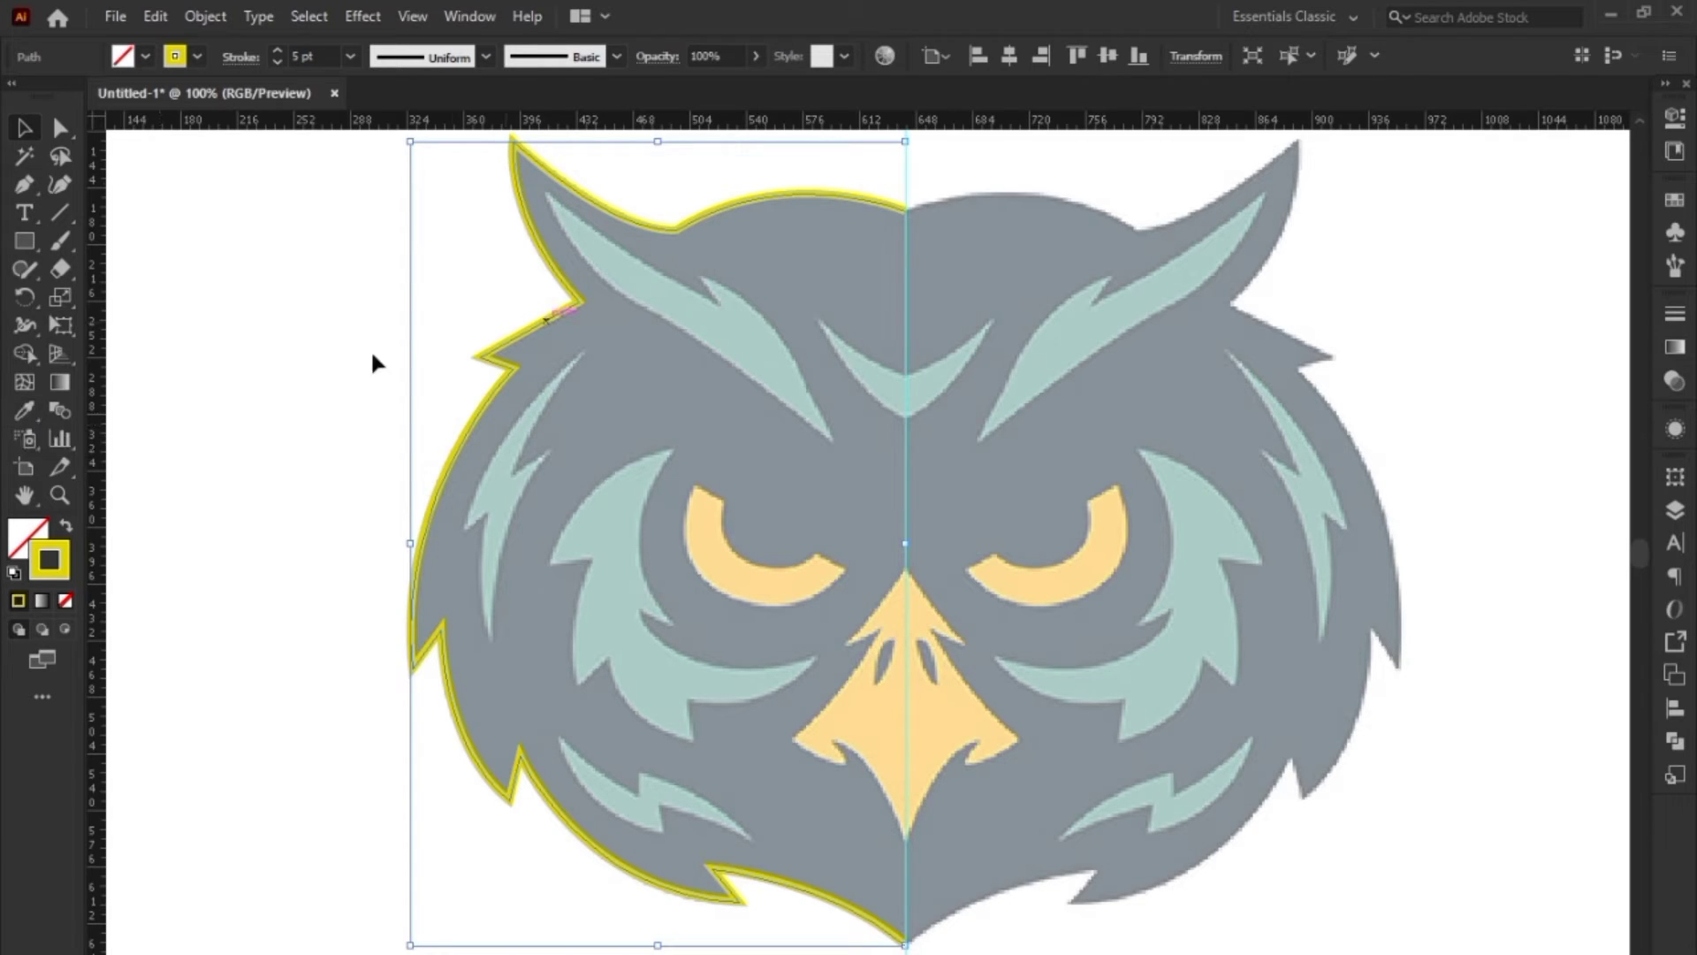
left_click(28, 412)
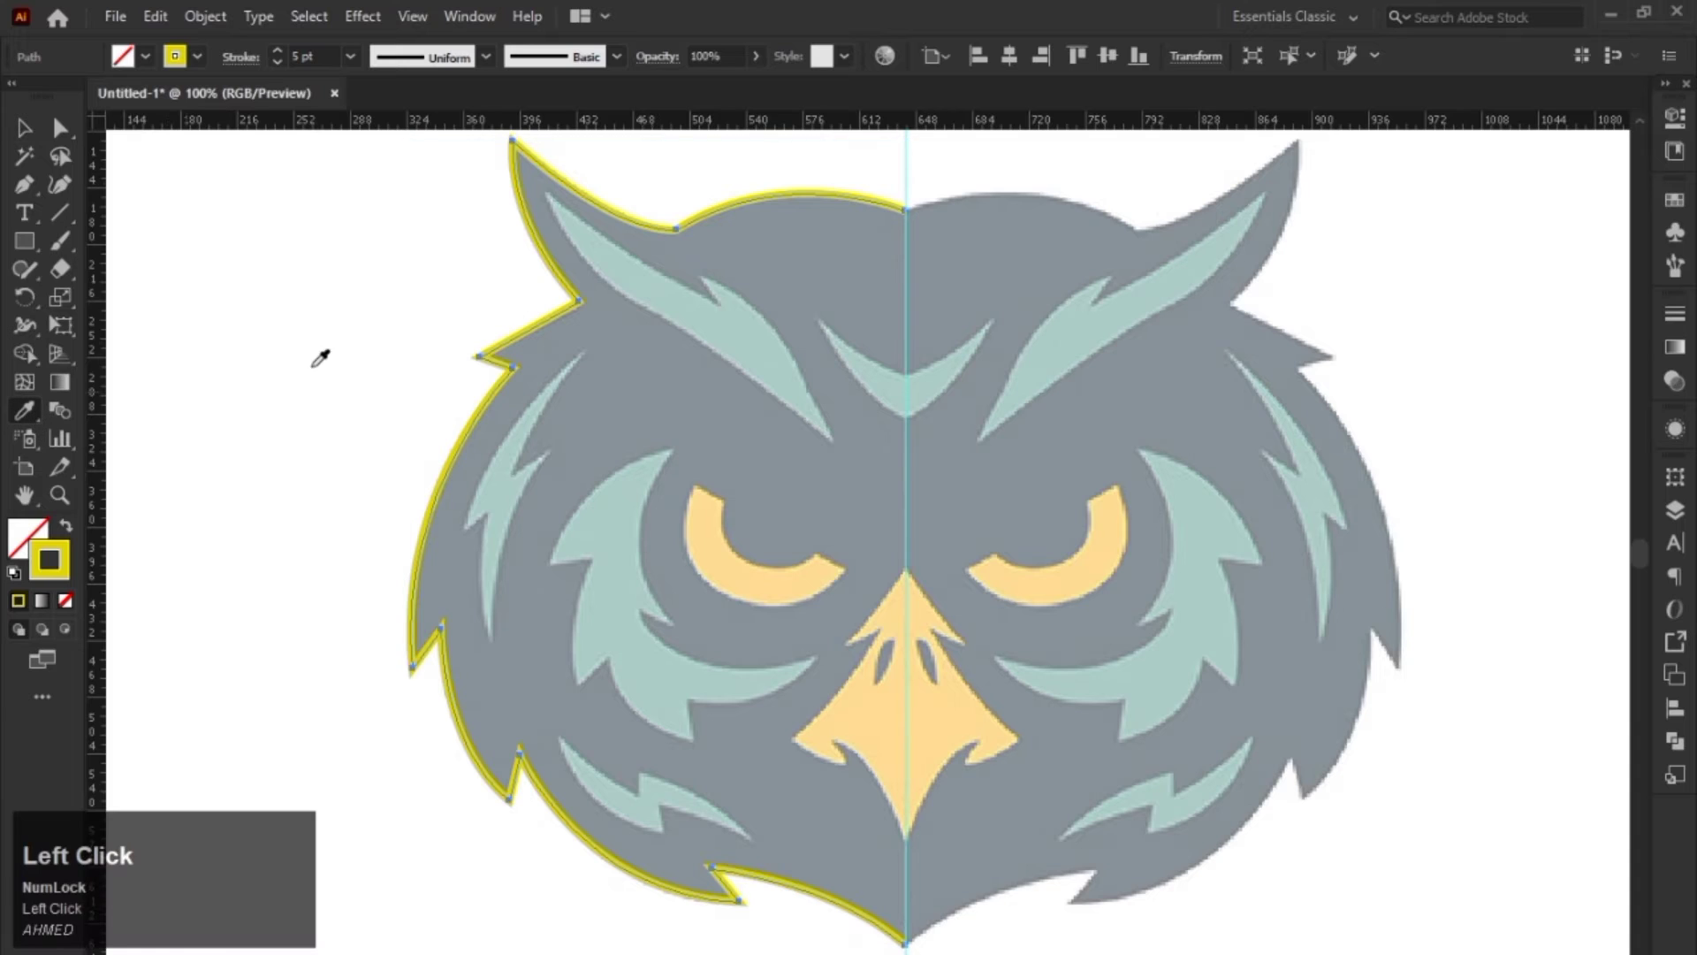
left_click(1000, 259)
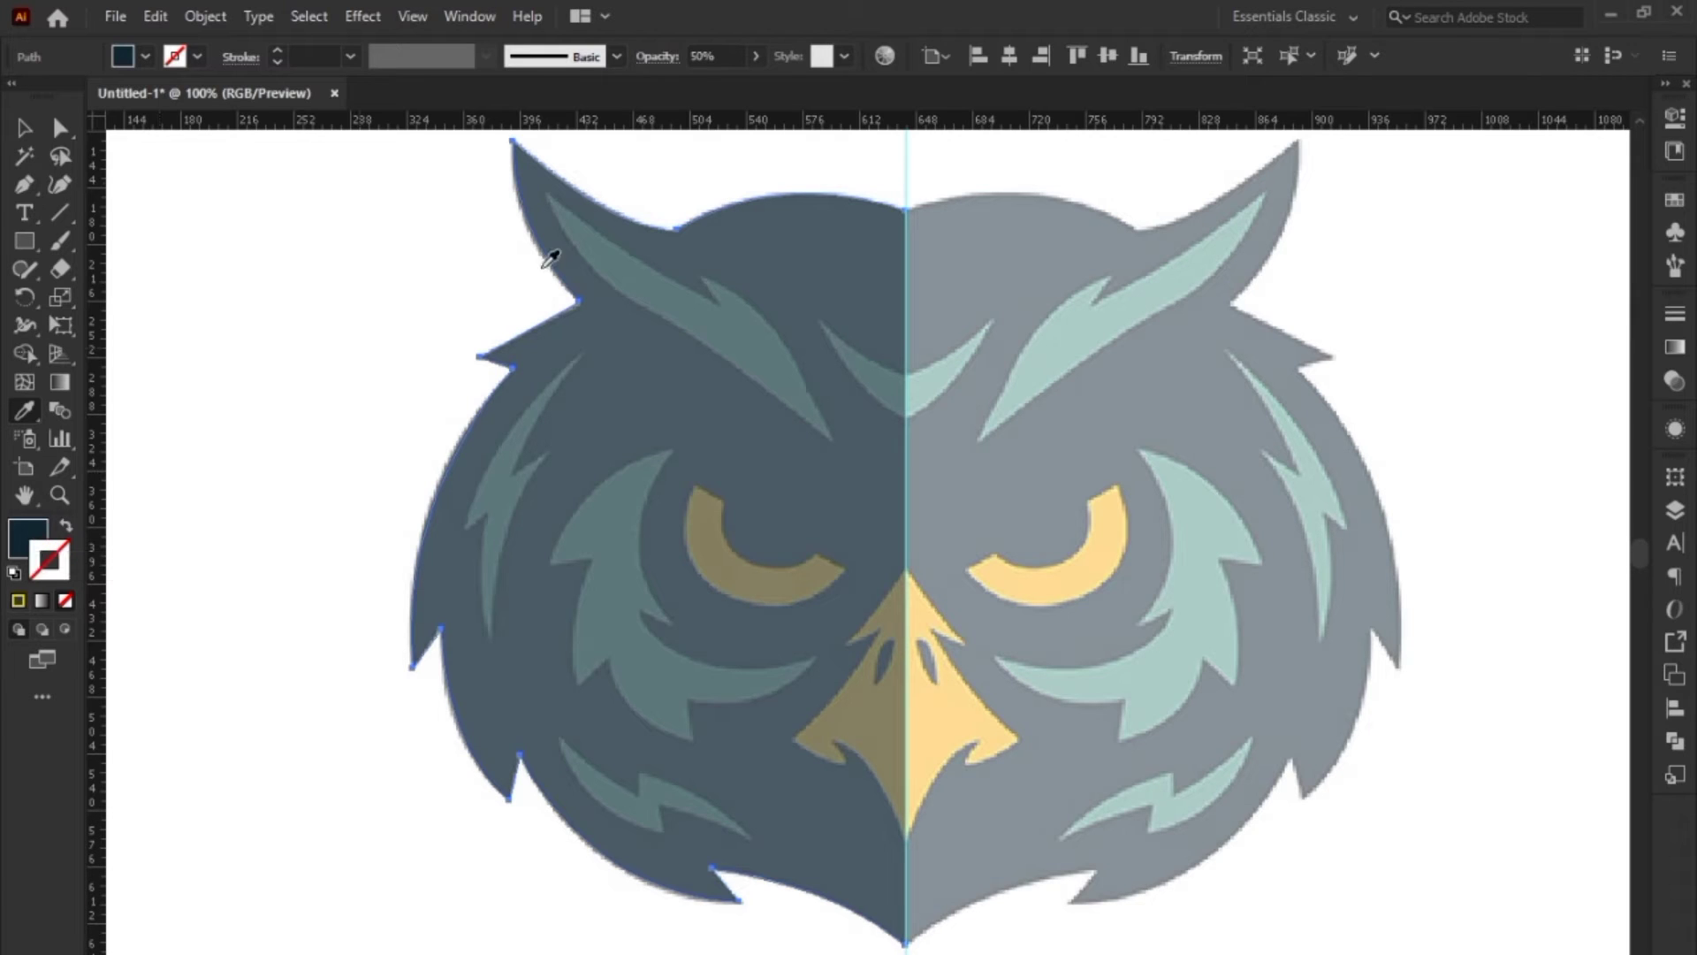
left_click(756, 57)
left_click_drag(714, 87, 753, 89)
key("v")
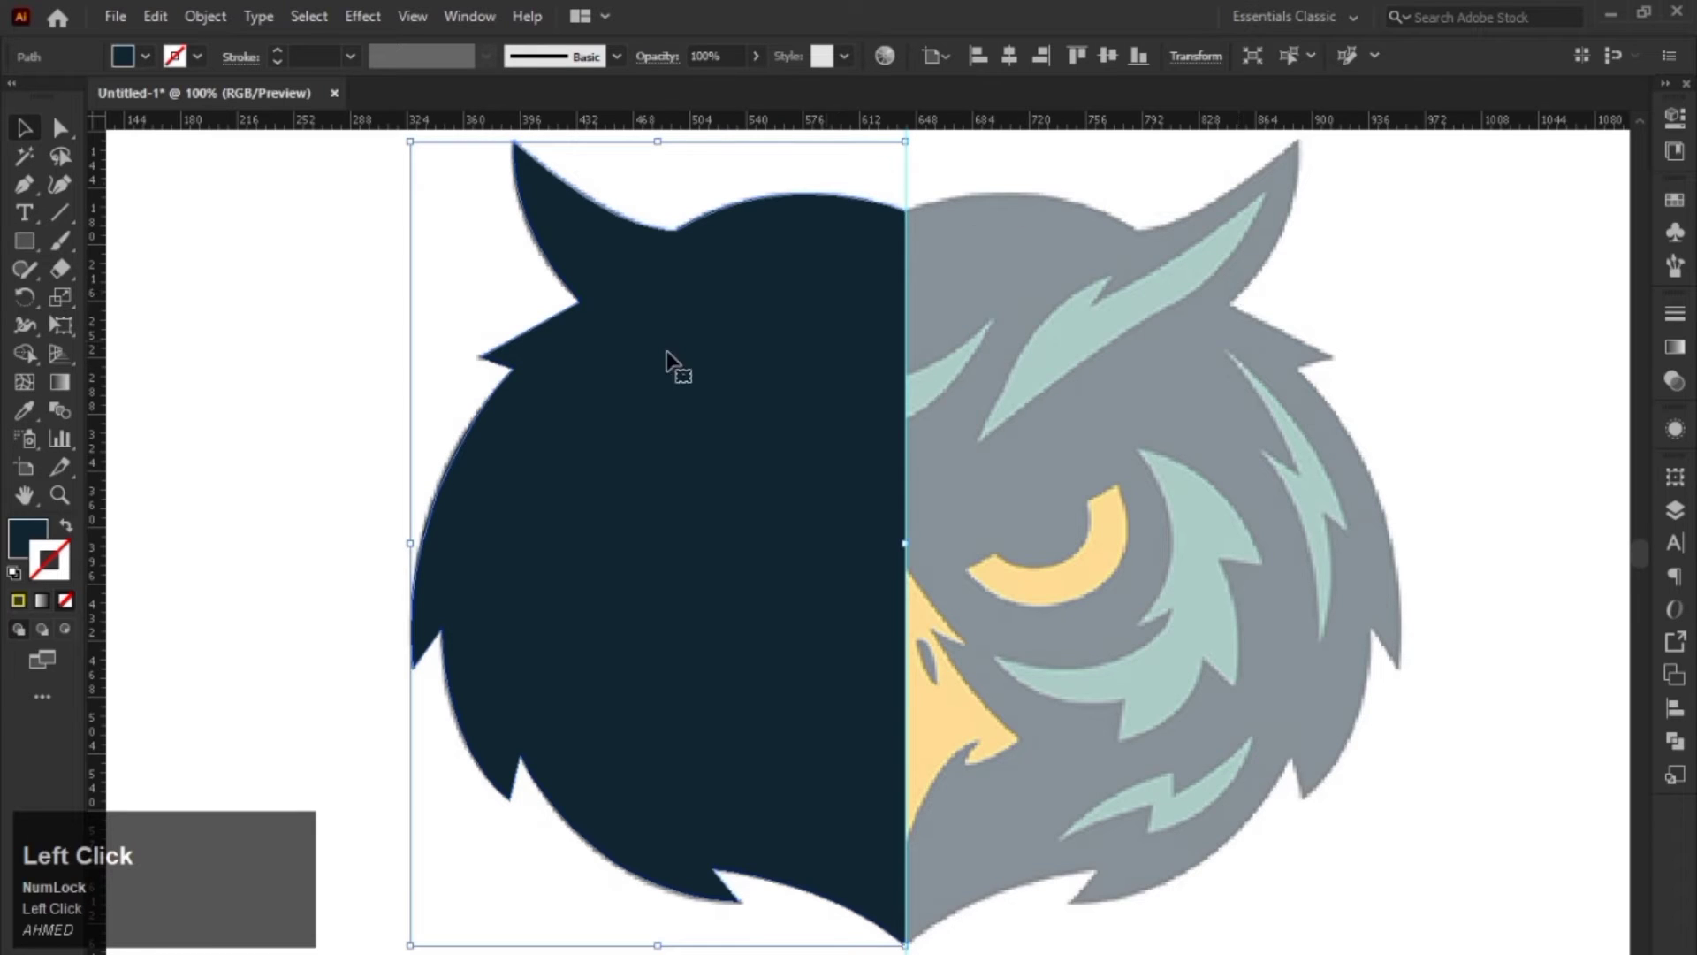
Step: Swap the half-head shape's fill and stroke so that it is outline only, and set the stroke weight to 4 pt
left_click(333, 321)
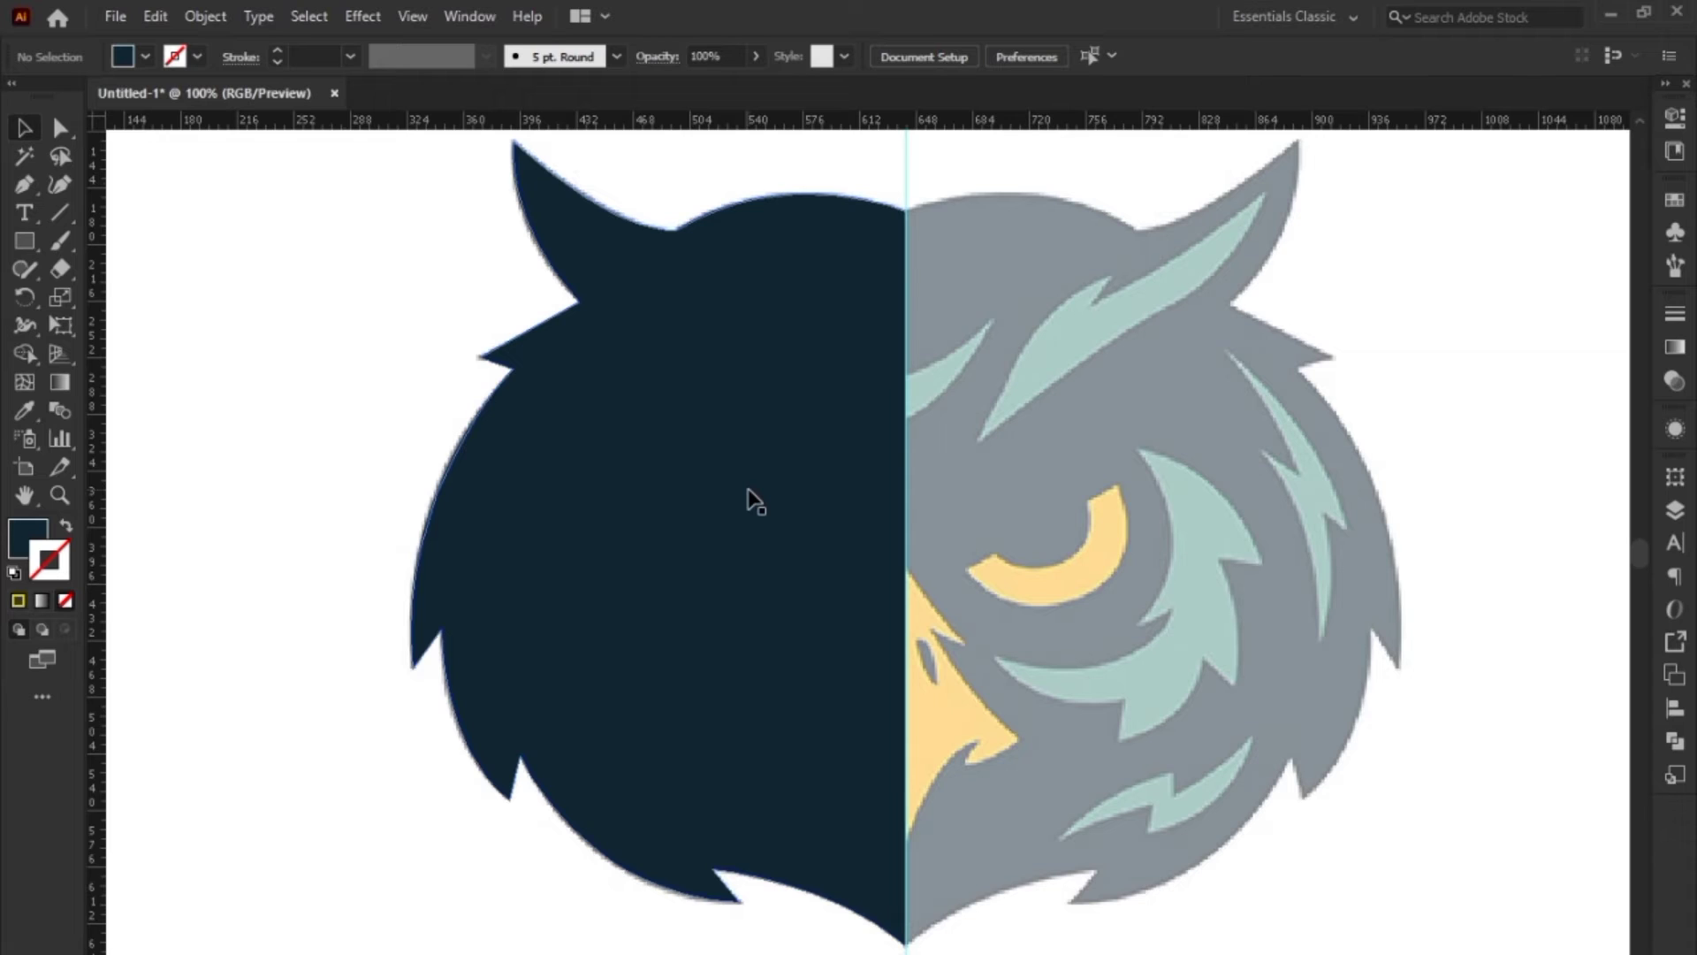
left_click_drag(422, 300, 587, 383)
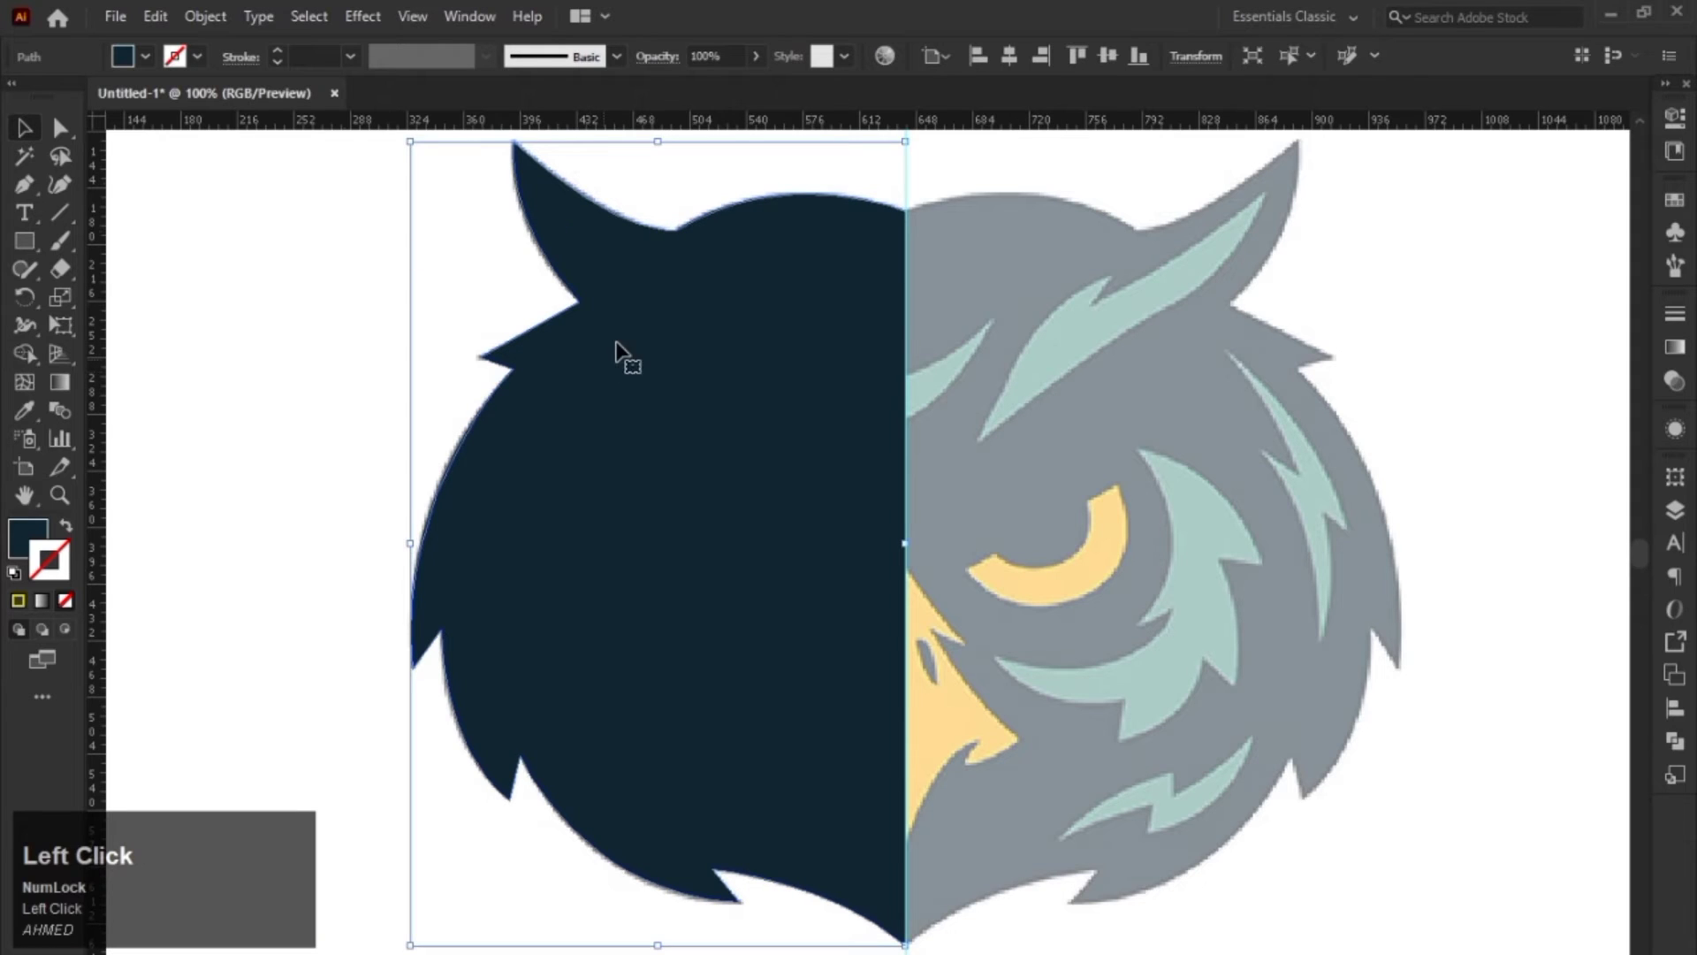
left_click(67, 528)
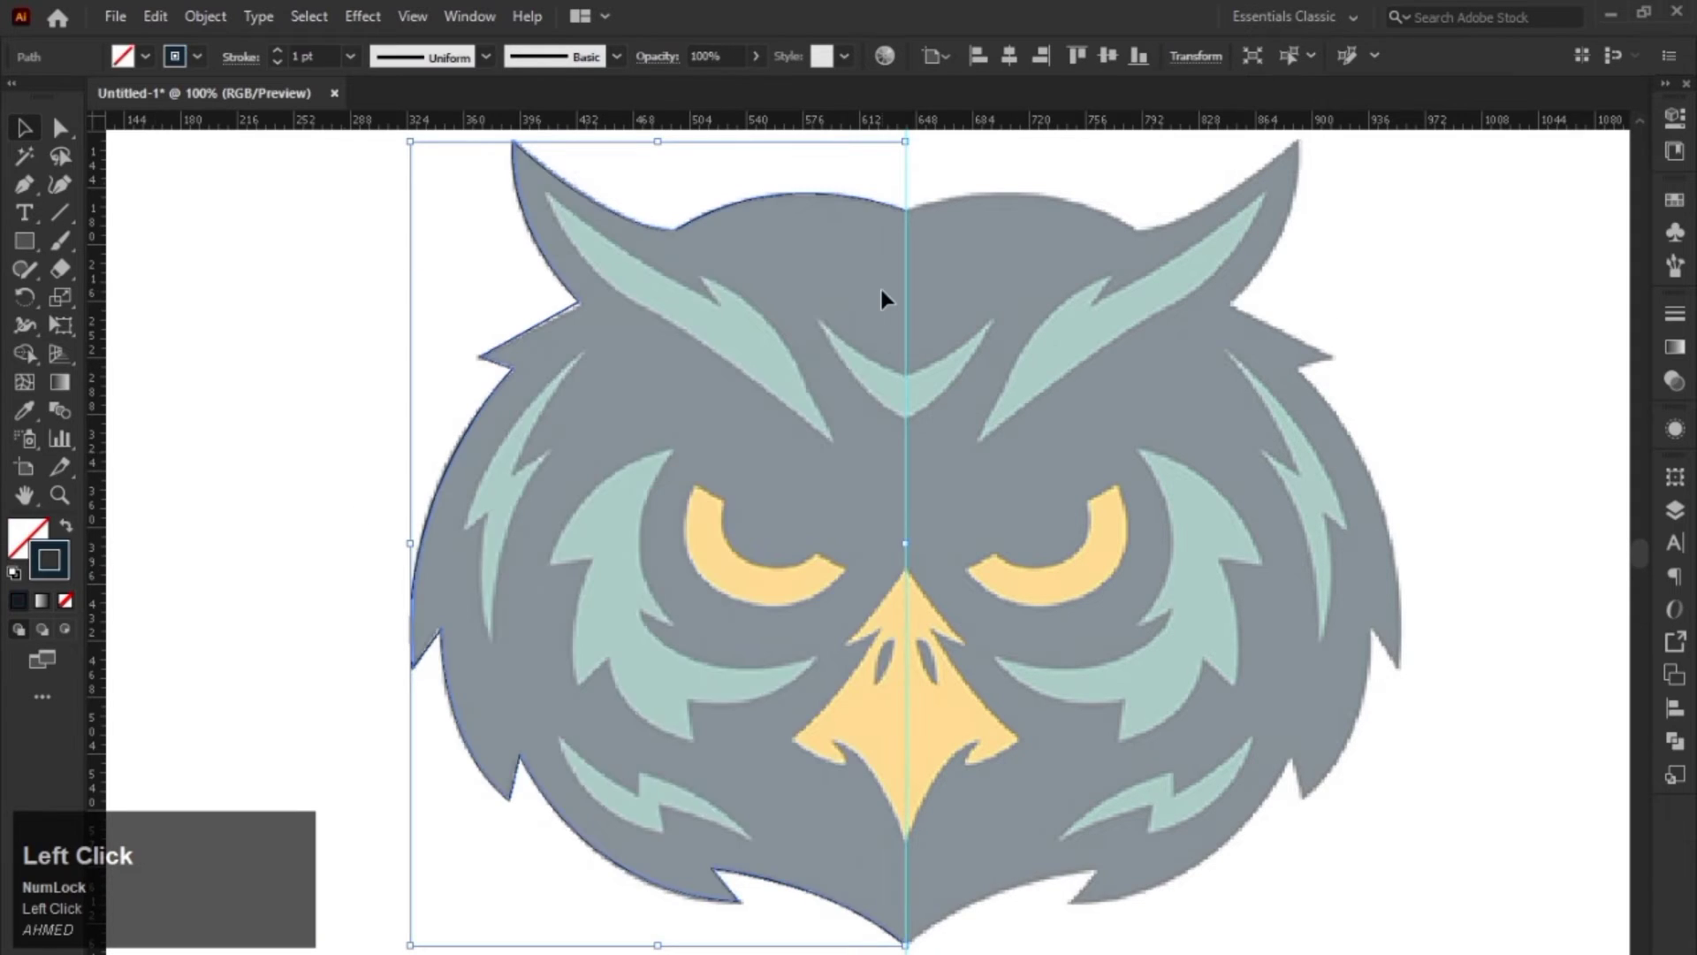
left_click(278, 49)
left_click(278, 50)
left_click(277, 49)
left_click(341, 481)
left_click_drag(340, 482, 319, 501)
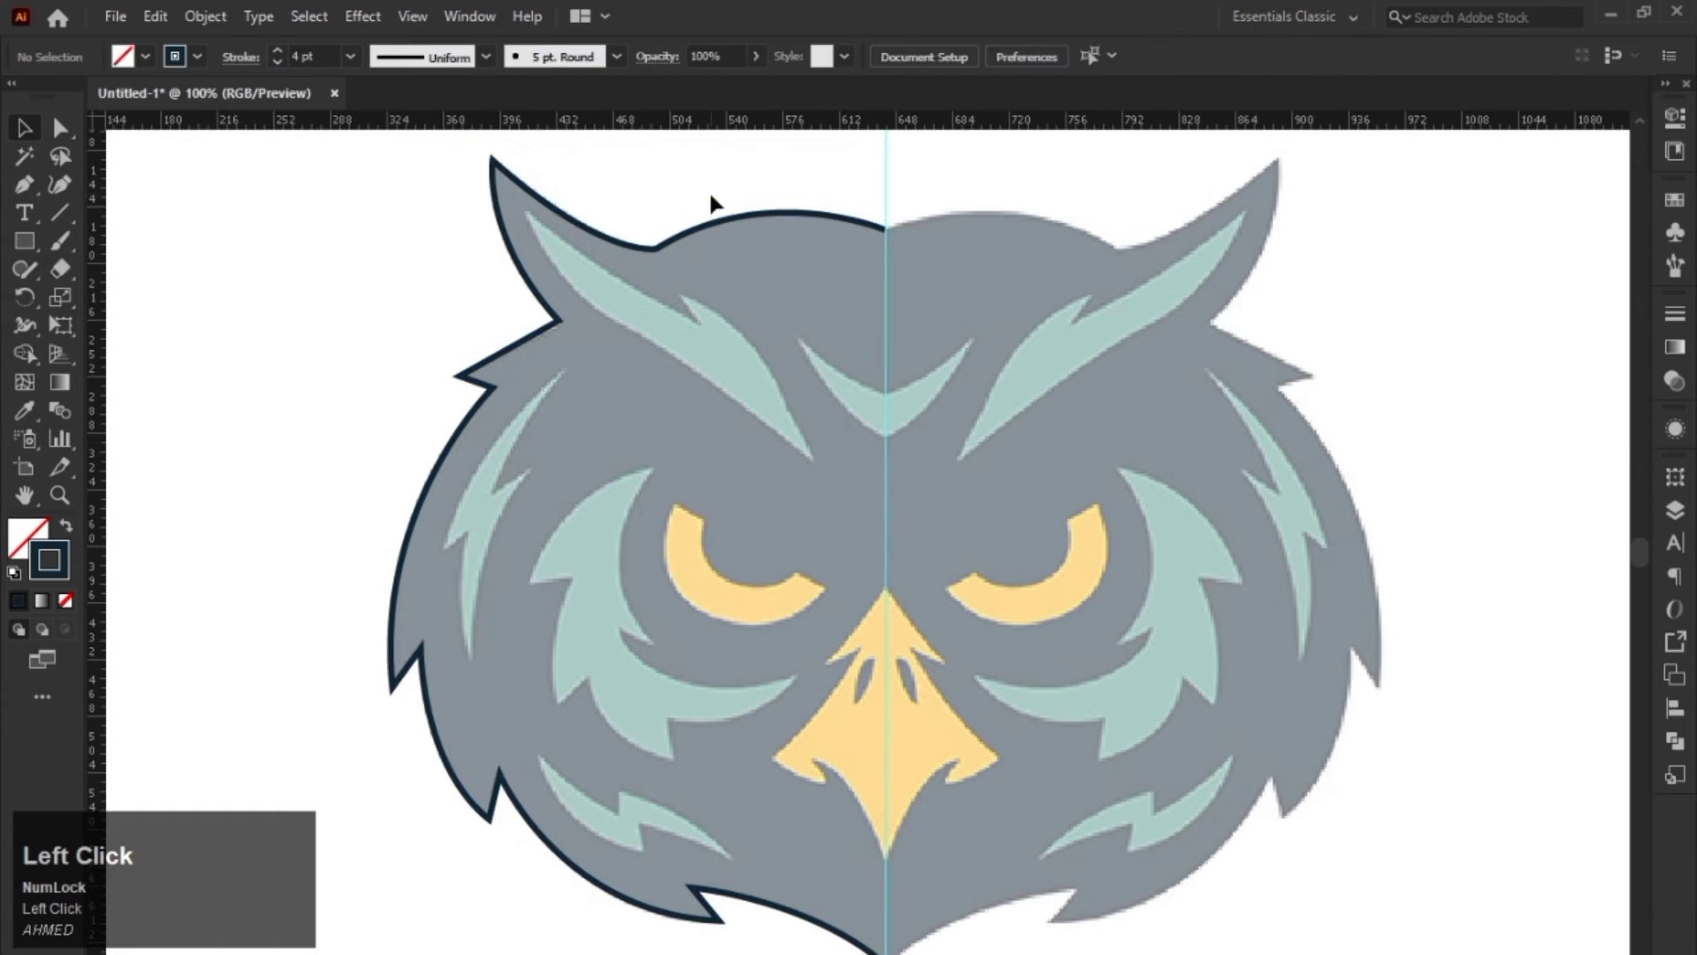
Step: Swap the head outline's fill and stroke twice, then set its stroke weight to 5 pt
left_click(720, 213)
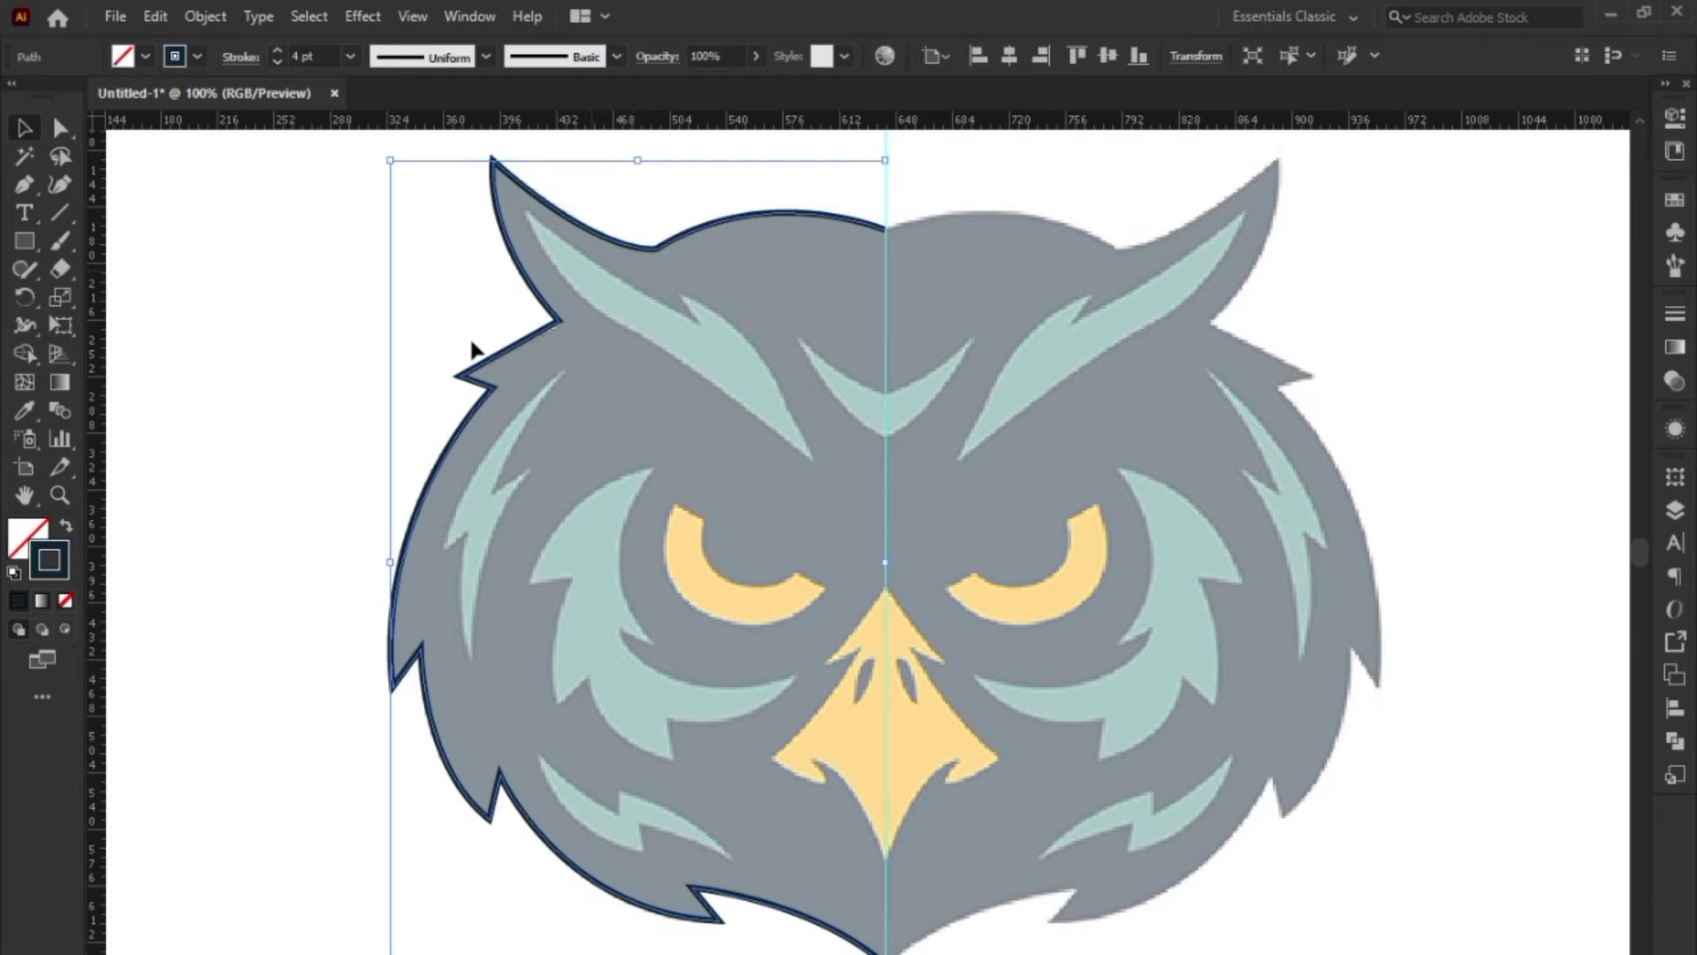
left_click(66, 525)
left_click(66, 525)
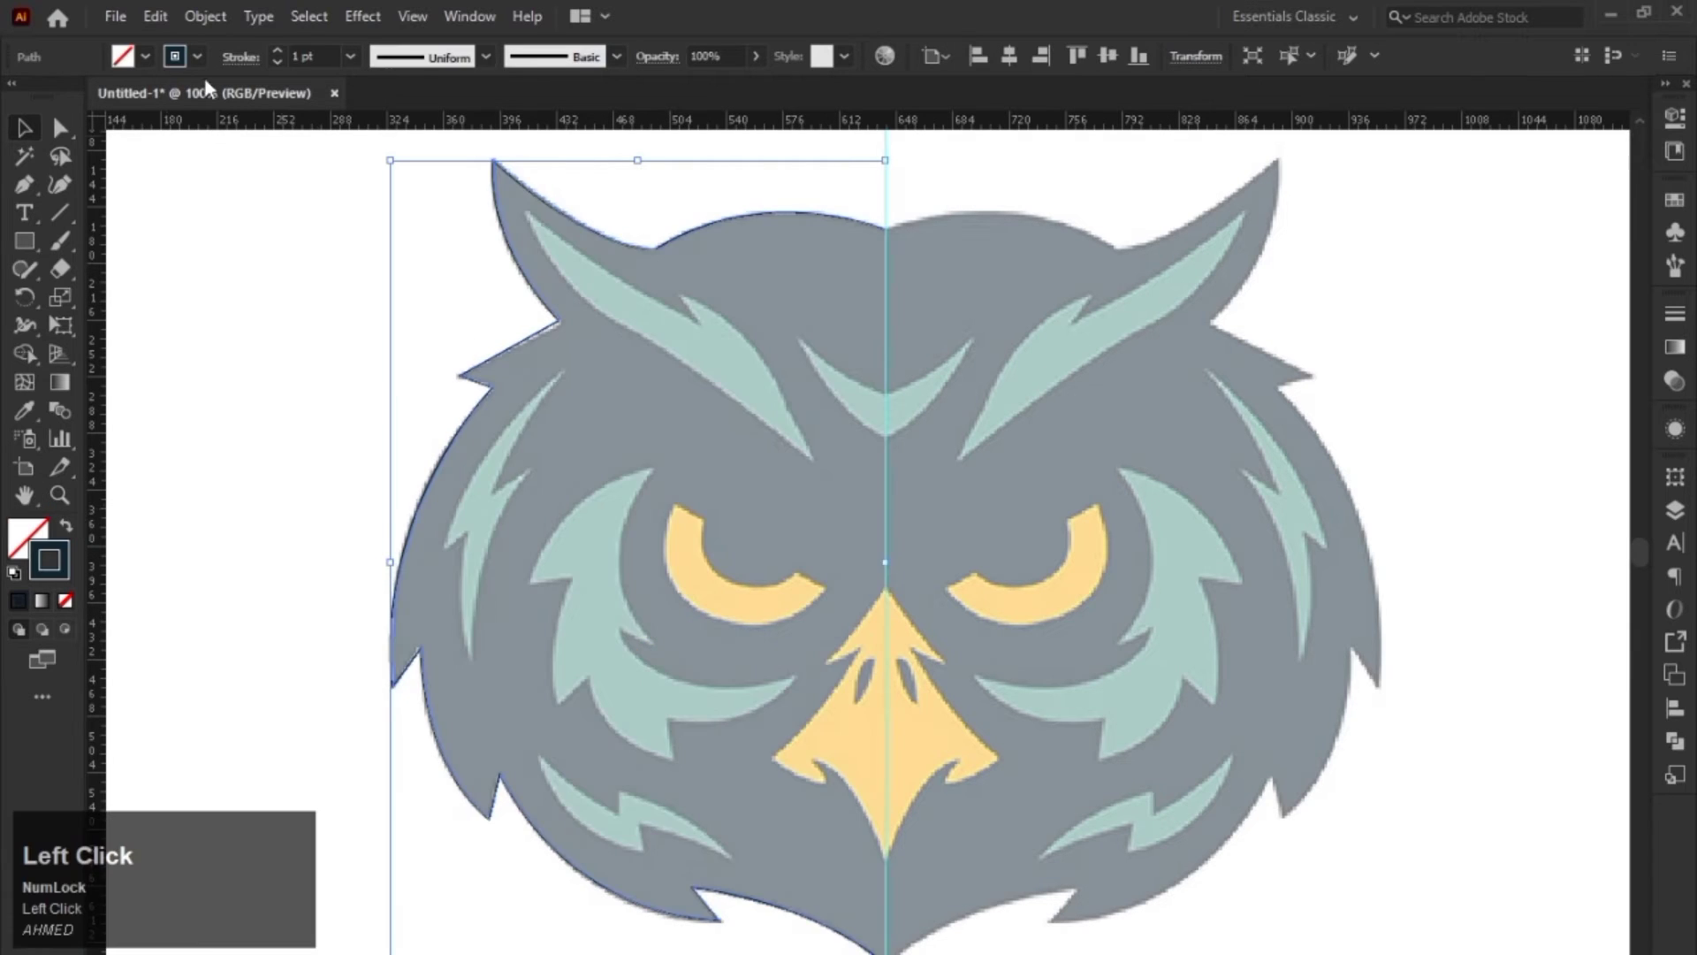
left_click(278, 50)
left_click(279, 50)
left_click_drag(295, 320, 235, 305)
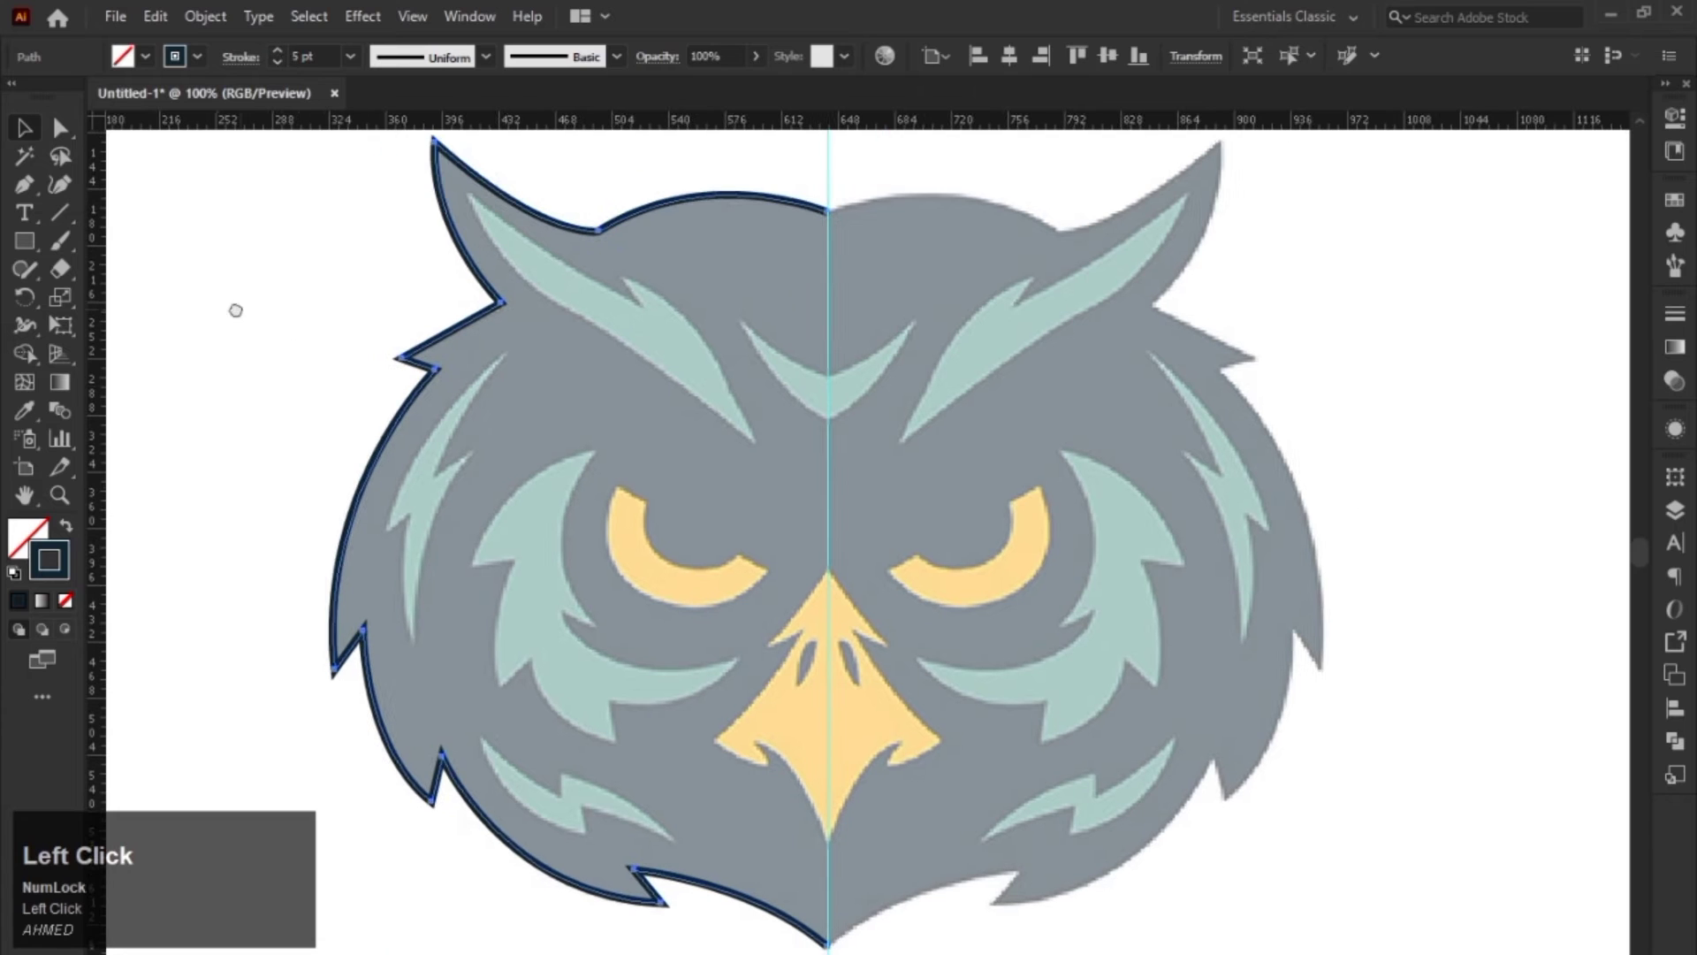
Step: Trace the left eyebrow marking from the ear tuft to its lower tip as a closed Pen path, including its upper notch
left_click(23, 184)
scroll(437, 194, "up", 2)
left_click(486, 186)
left_click(828, 413, "alt")
mouse_move(828, 413)
left_mouse_down()
mouse_move(957, 457)
mouse_move(1027, 616)
left_mouse_up()
left_click(792, 358)
left_click(1068, 692)
left_click_drag(683, 421, 637, 400)
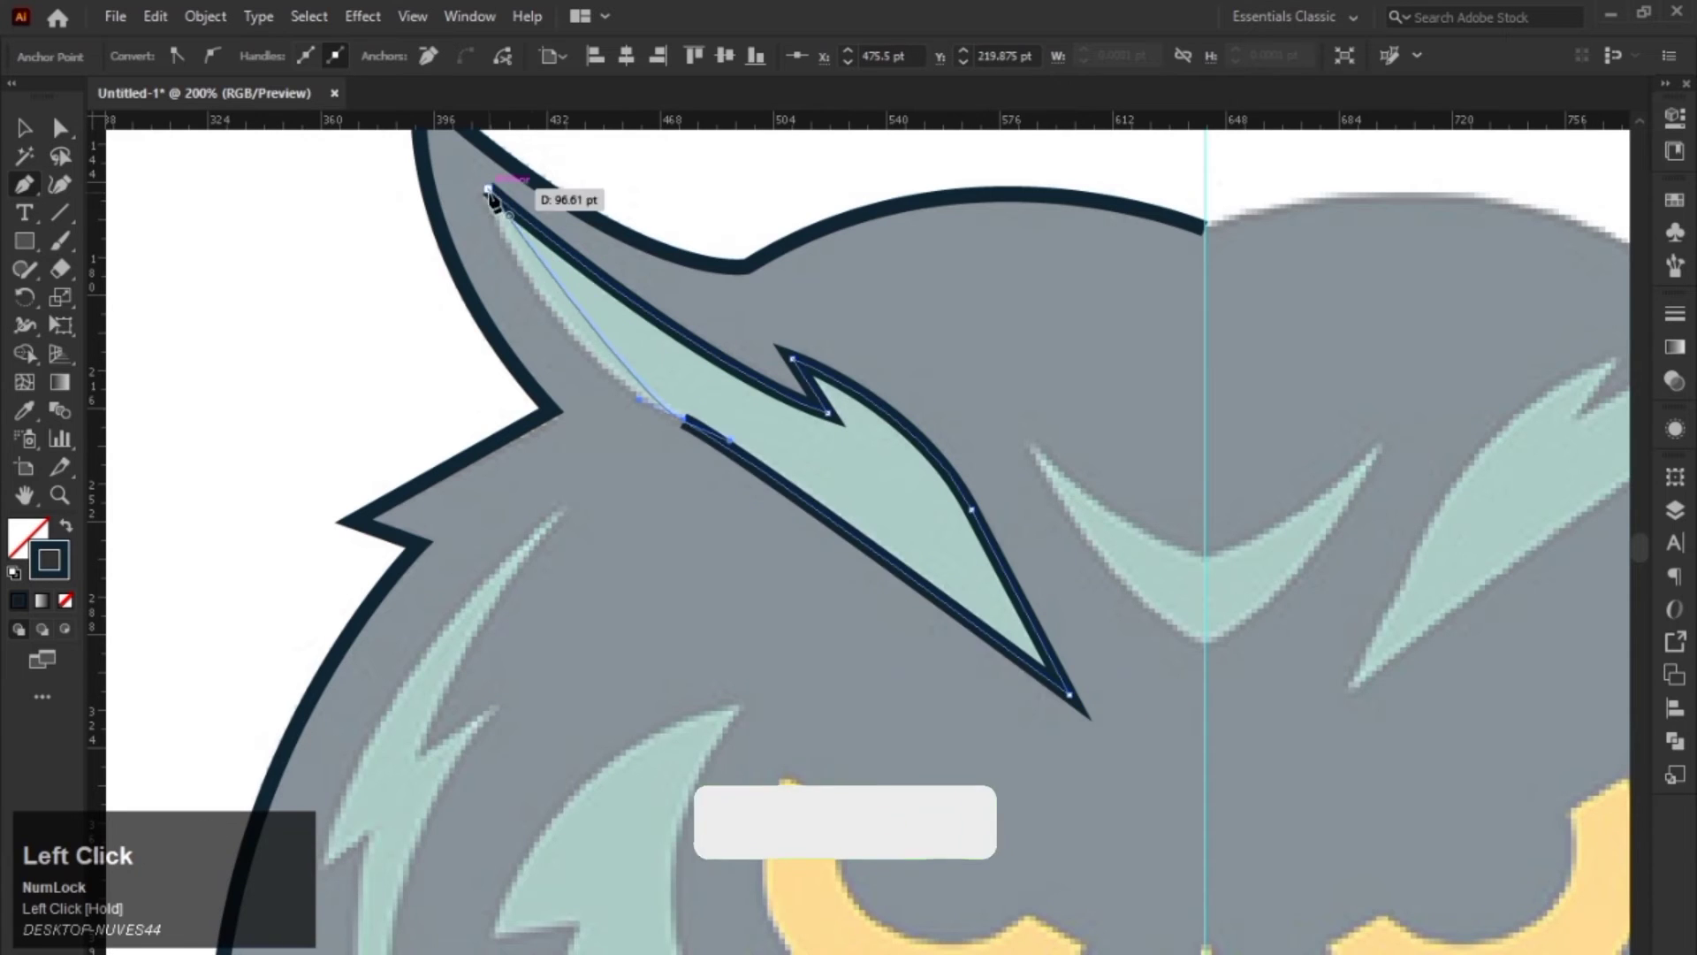
left_click_drag(488, 188, 432, 190)
left_click_drag(983, 659, 652, 524)
left_click_drag(706, 466, 718, 456)
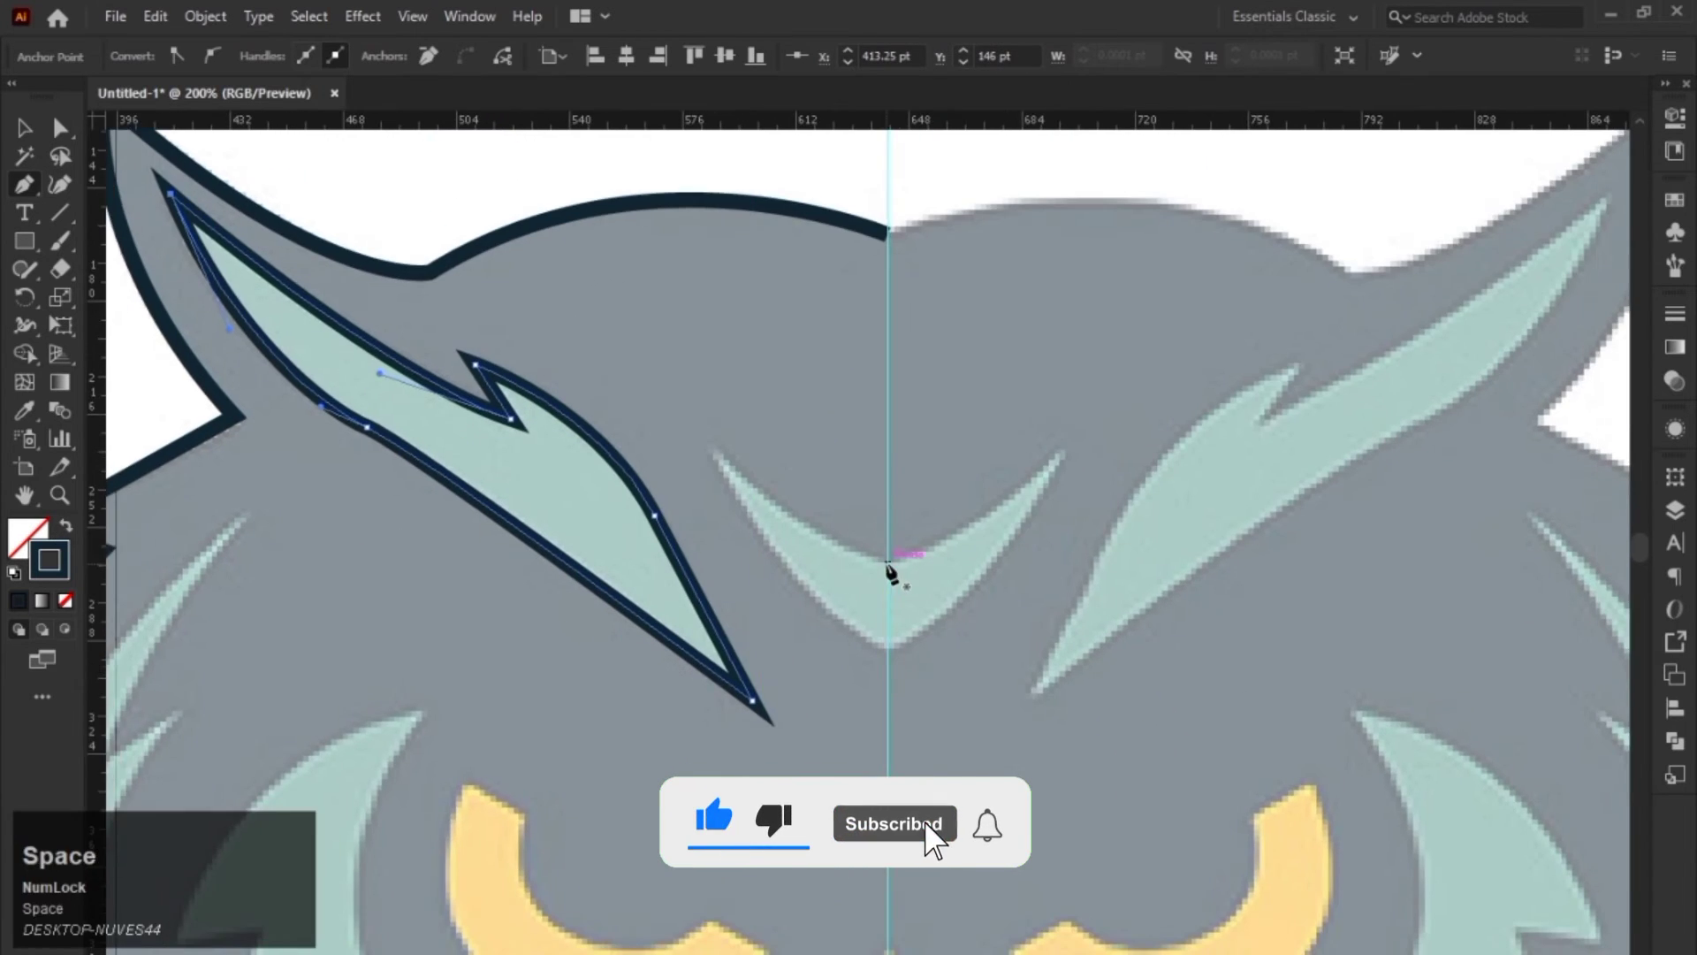
Step: Trace the narrow jagged feather marking along the left edge of the face with the Pen tool, undoing the stray last input
scroll(994, 479, "down", 2)
left_click_drag(809, 671, 747, 609)
left_click(558, 433)
left_click_drag(443, 609, 493, 840)
left_click(443, 609, "alt")
left_click(463, 596)
left_click_drag(524, 535, 591, 455)
left_click(524, 535, "alt")
left_click(489, 556)
left_click(559, 434)
left_click(601, 388)
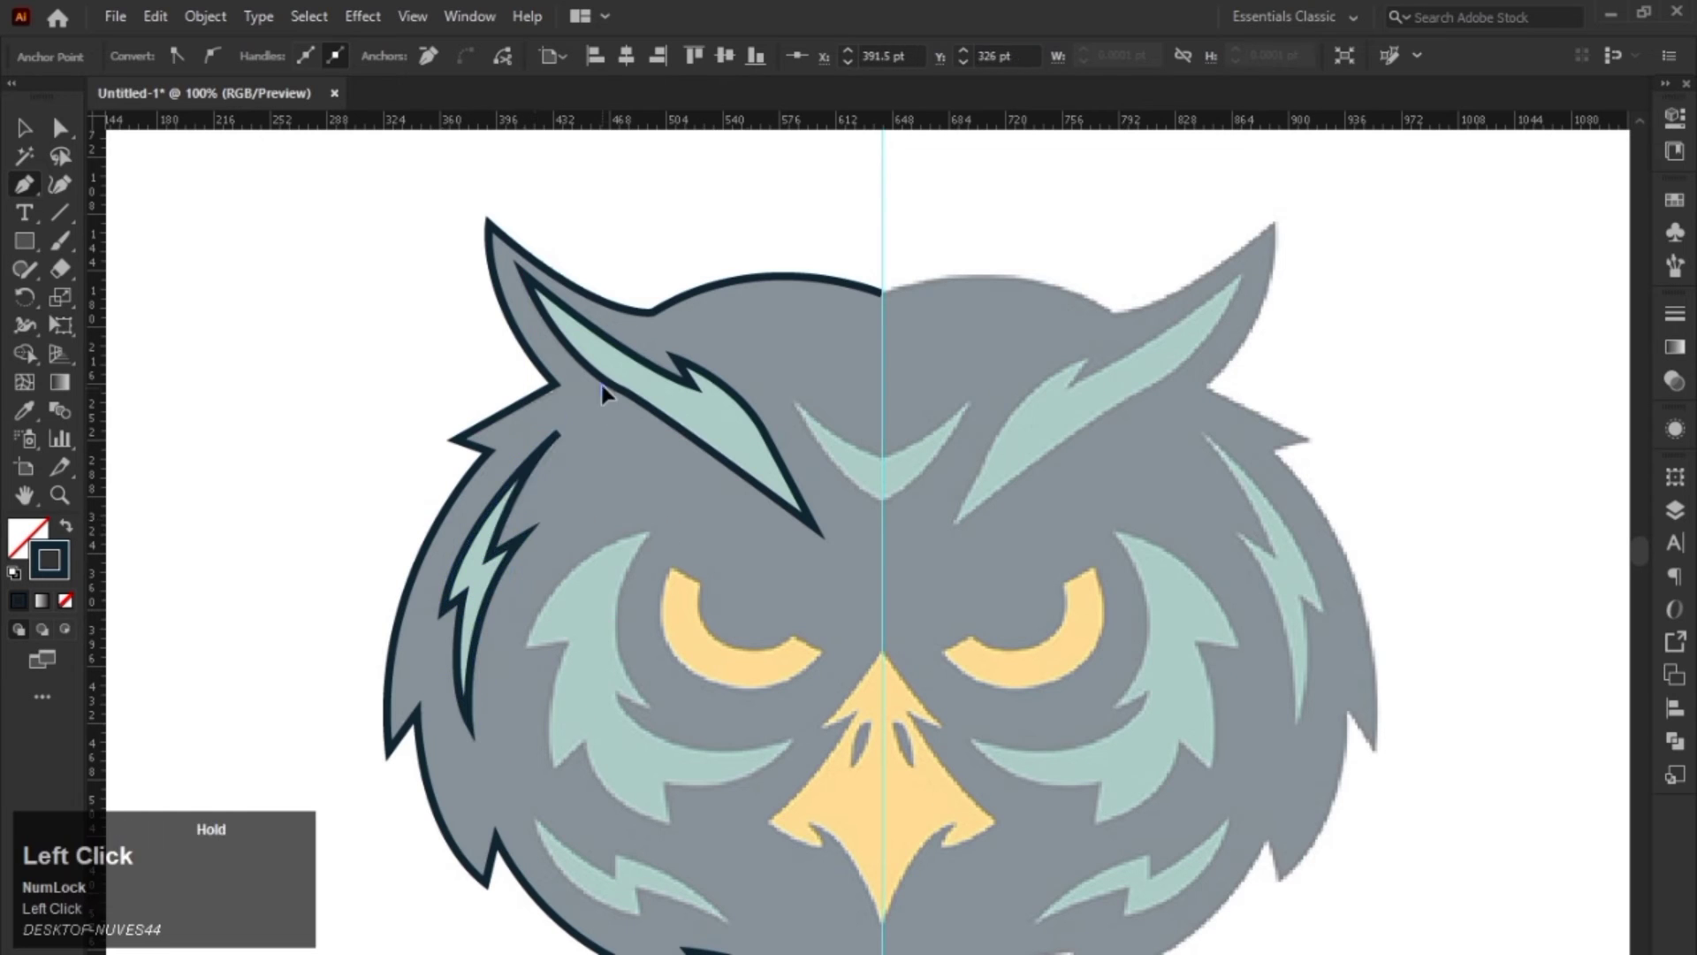
key("ctrl+z")
Step: Start the large marking beside the left eye at its upper tip and trace its outer edge through the three feather points and notches
left_click_drag(633, 648, 651, 464)
left_click(667, 351)
mouse_move(543, 466)
left_mouse_down()
mouse_move(530, 572)
mouse_move(495, 580)
left_mouse_up()
left_click(543, 466)
left_click(587, 464)
left_click_drag(587, 464, 587, 460)
left_click_drag(577, 587, 578, 588)
left_click(606, 561)
left_click_drag(687, 643, 689, 643)
left_click(688, 602)
Step: Continue the large eye marking to its tip near the beak, then close it along the notched inner edge
left_click_drag(809, 559, 844, 526)
left_click(809, 558, "alt")
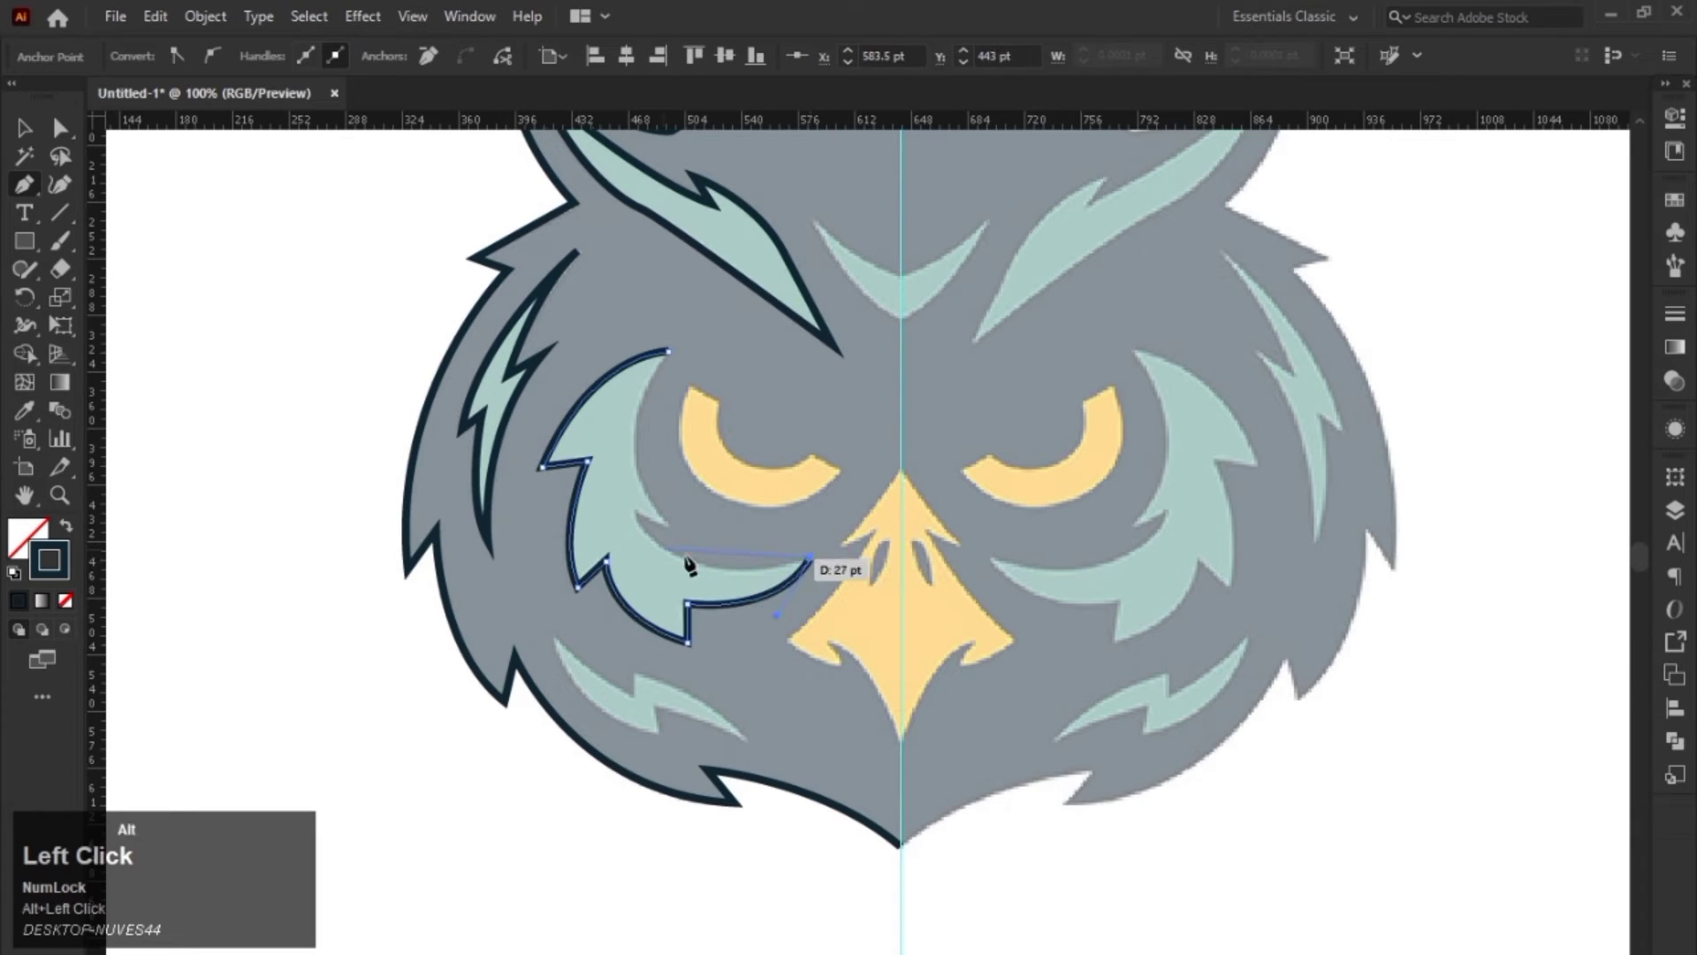
mouse_move(631, 509)
left_mouse_down()
mouse_move(584, 415)
mouse_move(630, 509)
left_mouse_up()
left_click(667, 528)
left_click_drag(668, 351, 744, 251)
Step: Trace the small jagged marking on the lower left cheek as a closed Pen path, redoing its first anchor
left_click(555, 640)
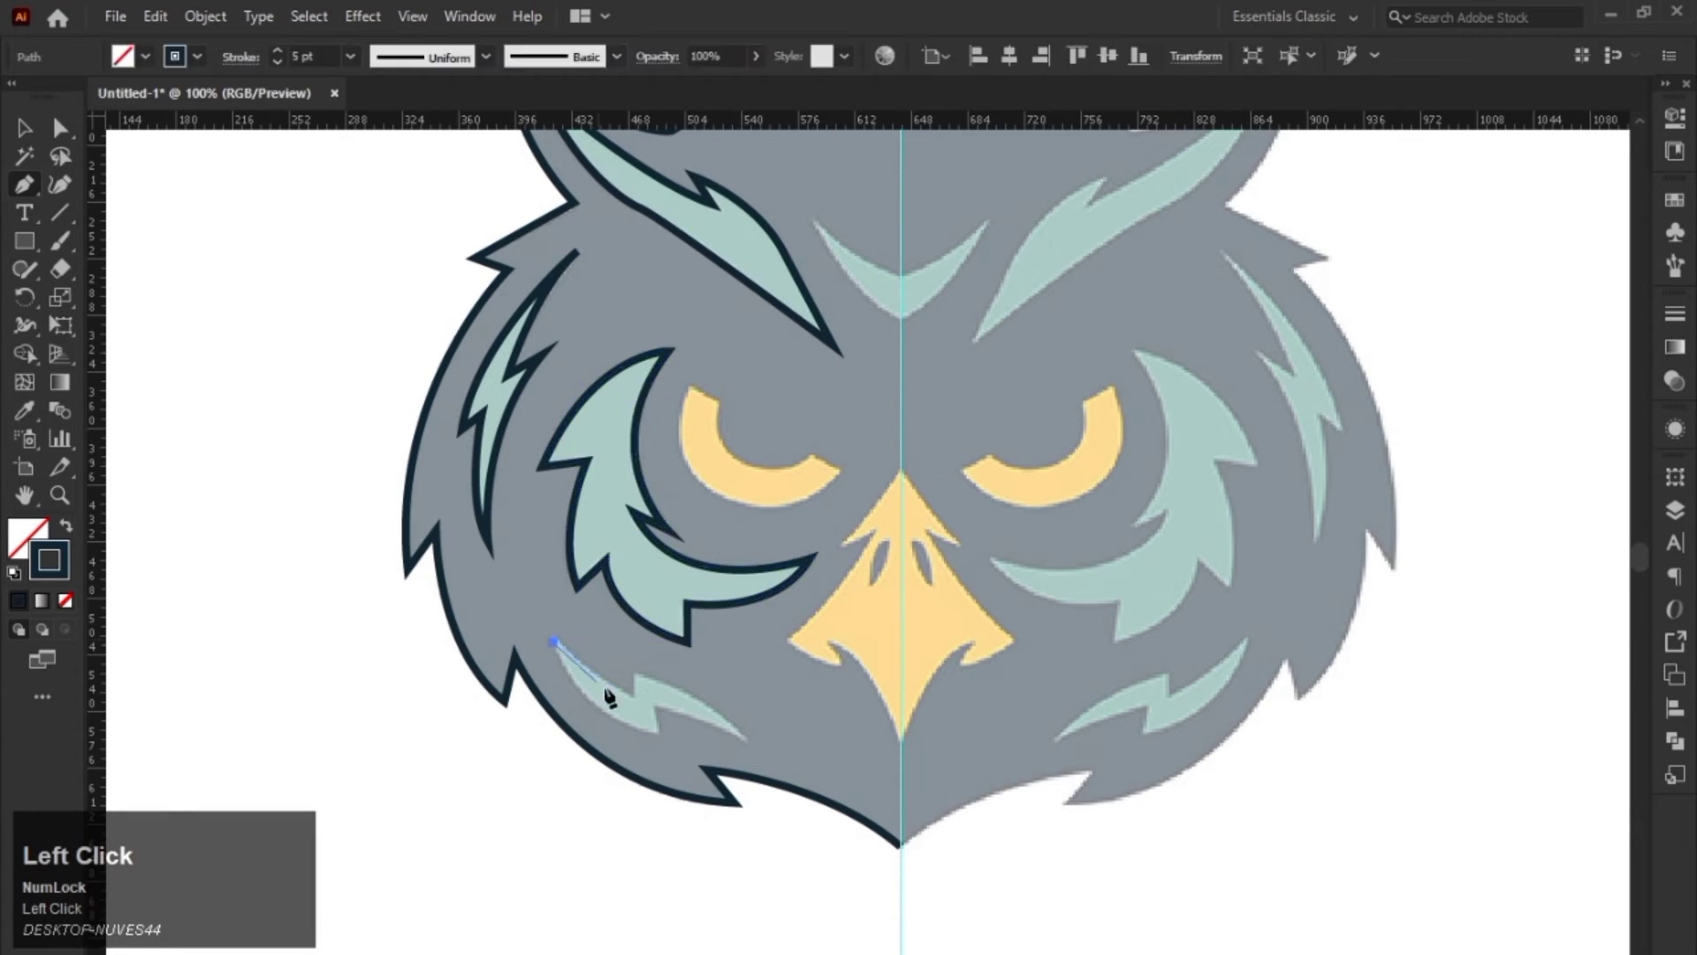
key("ctrl+z")
left_click(555, 642)
left_click_drag(635, 699, 668, 712)
left_click(636, 699)
left_click(636, 669)
left_click(742, 741)
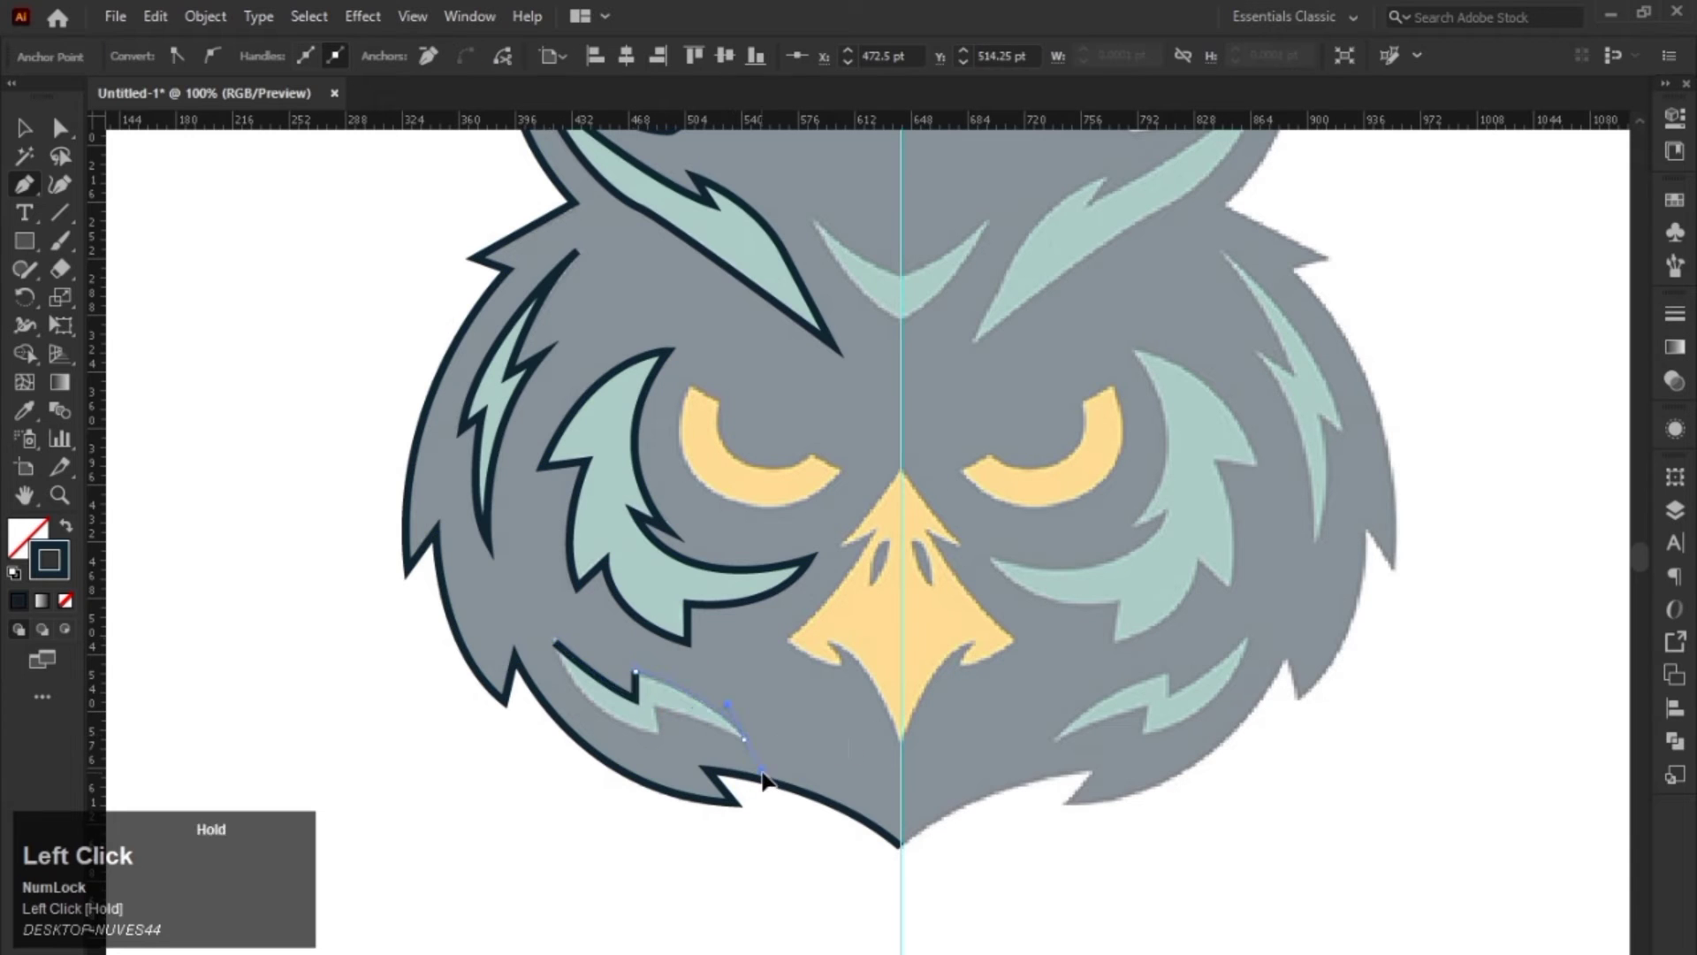
left_click(658, 730)
left_click(654, 704)
left_click(555, 643)
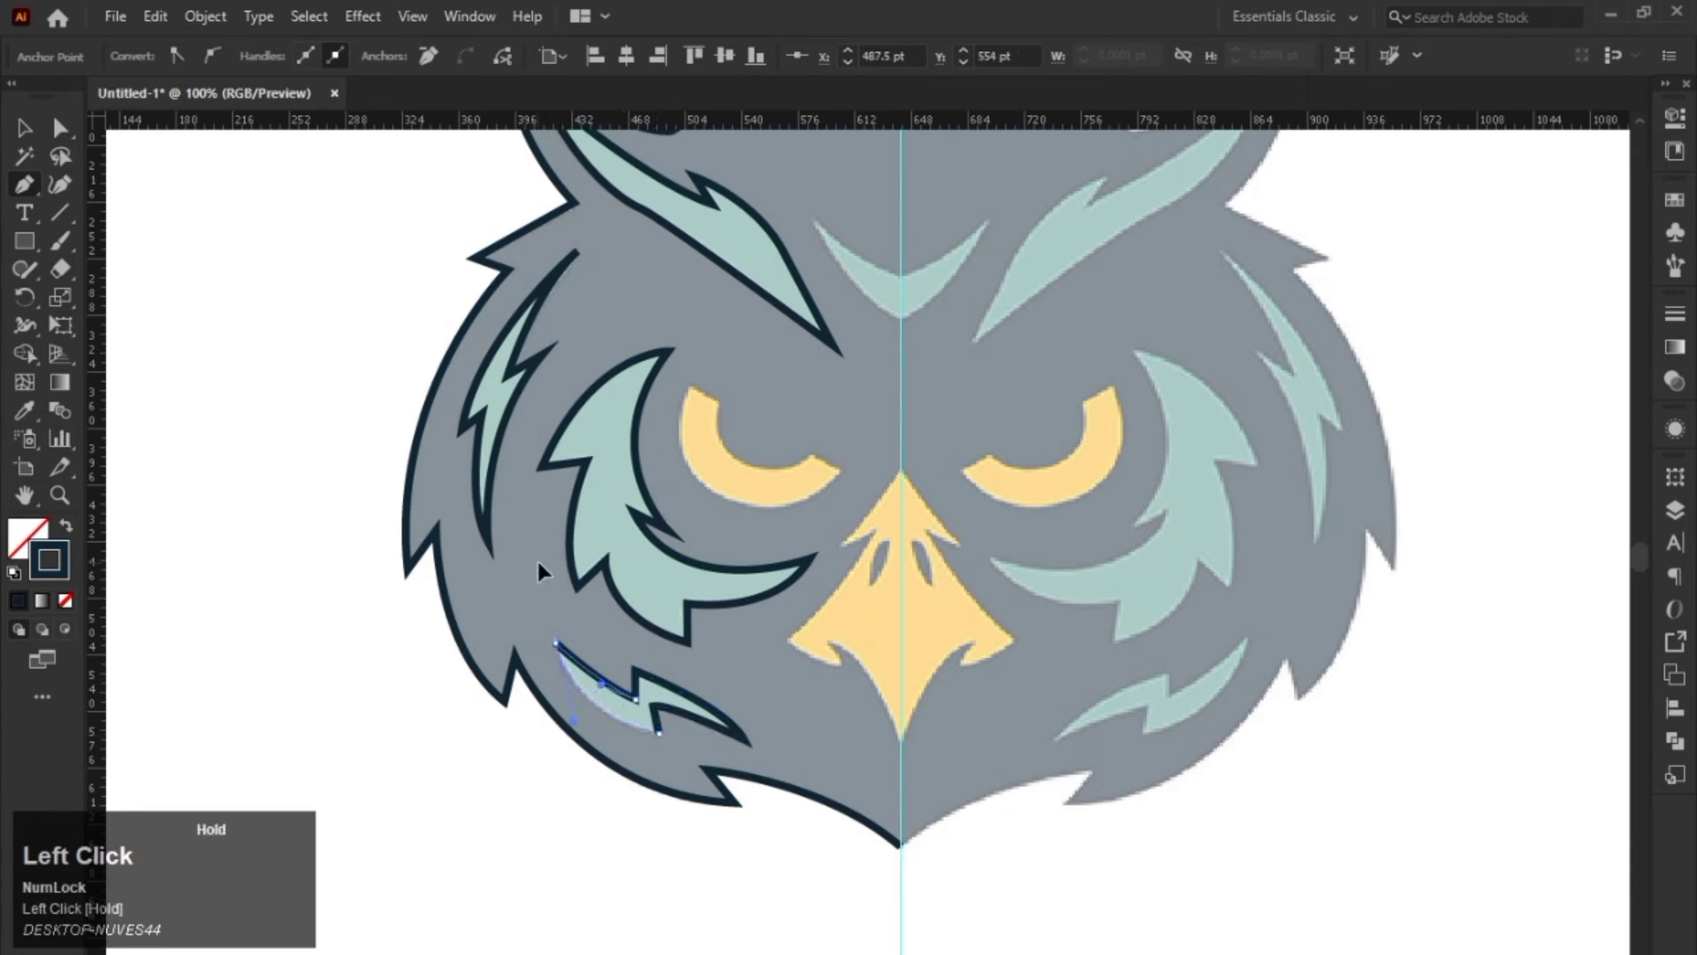
Step: Trace the left half of the V-shaped forehead marking, starting and ending on the centre guide
mouse_move(629, 257)
left_mouse_down()
mouse_move(602, 328)
mouse_move(619, 381)
left_mouse_up()
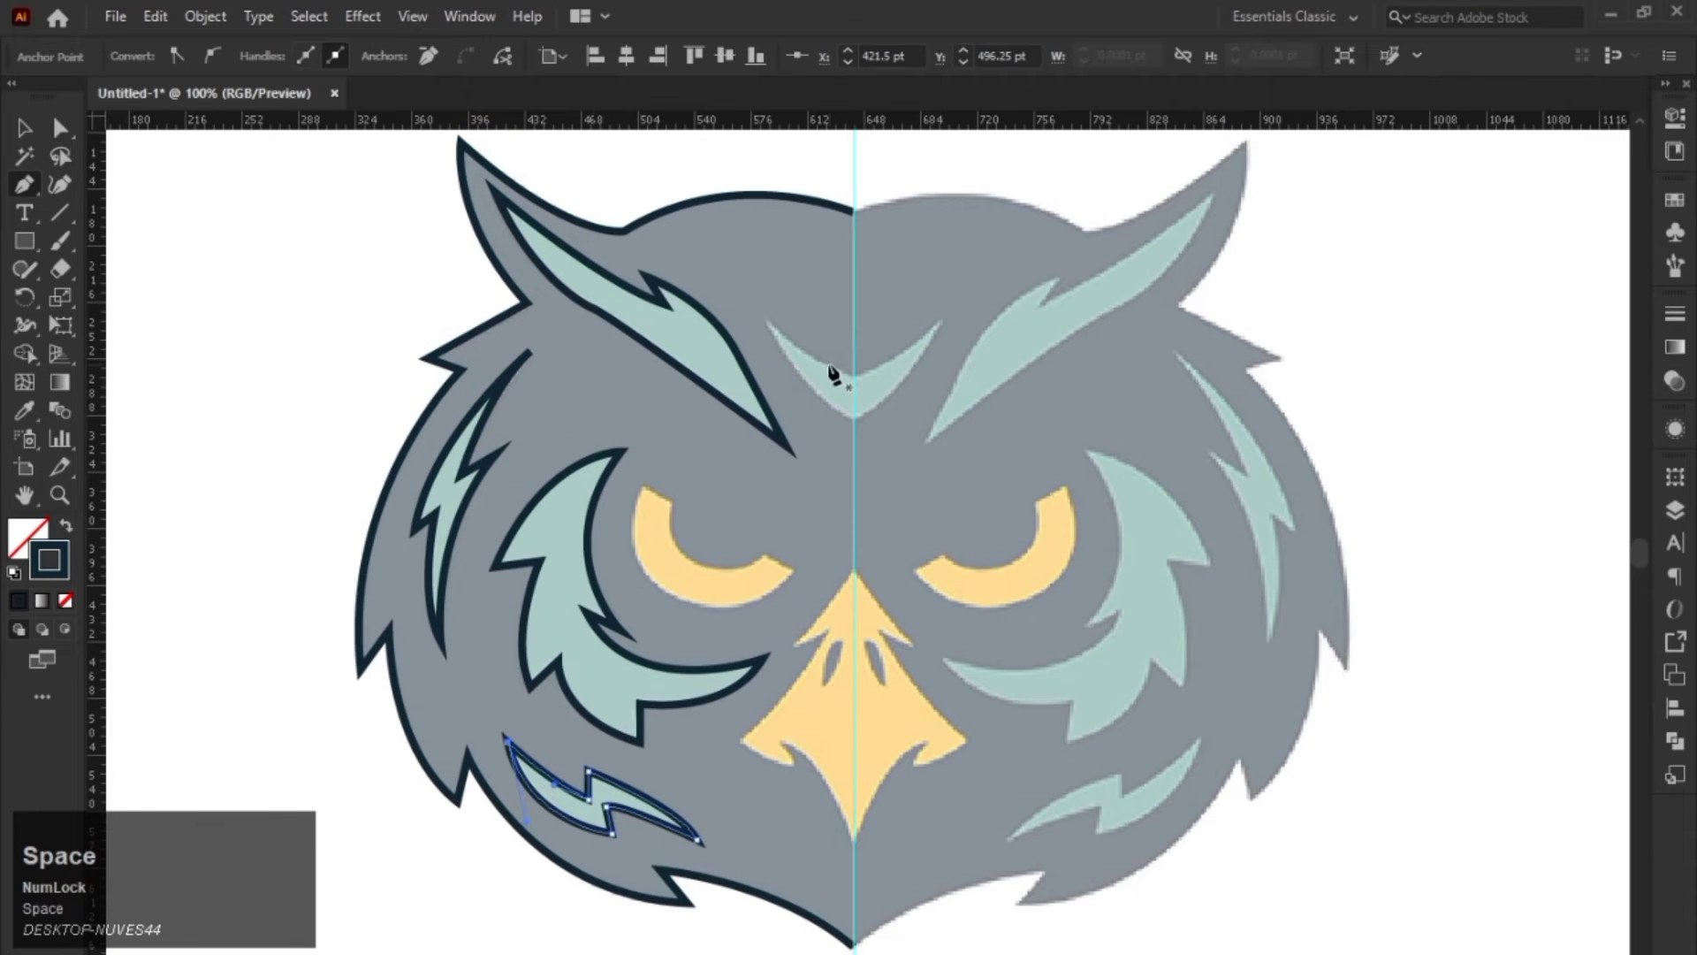
scroll(834, 371, "up", 1)
left_click_drag(825, 348, 819, 394)
scroll(845, 460, "up", 1)
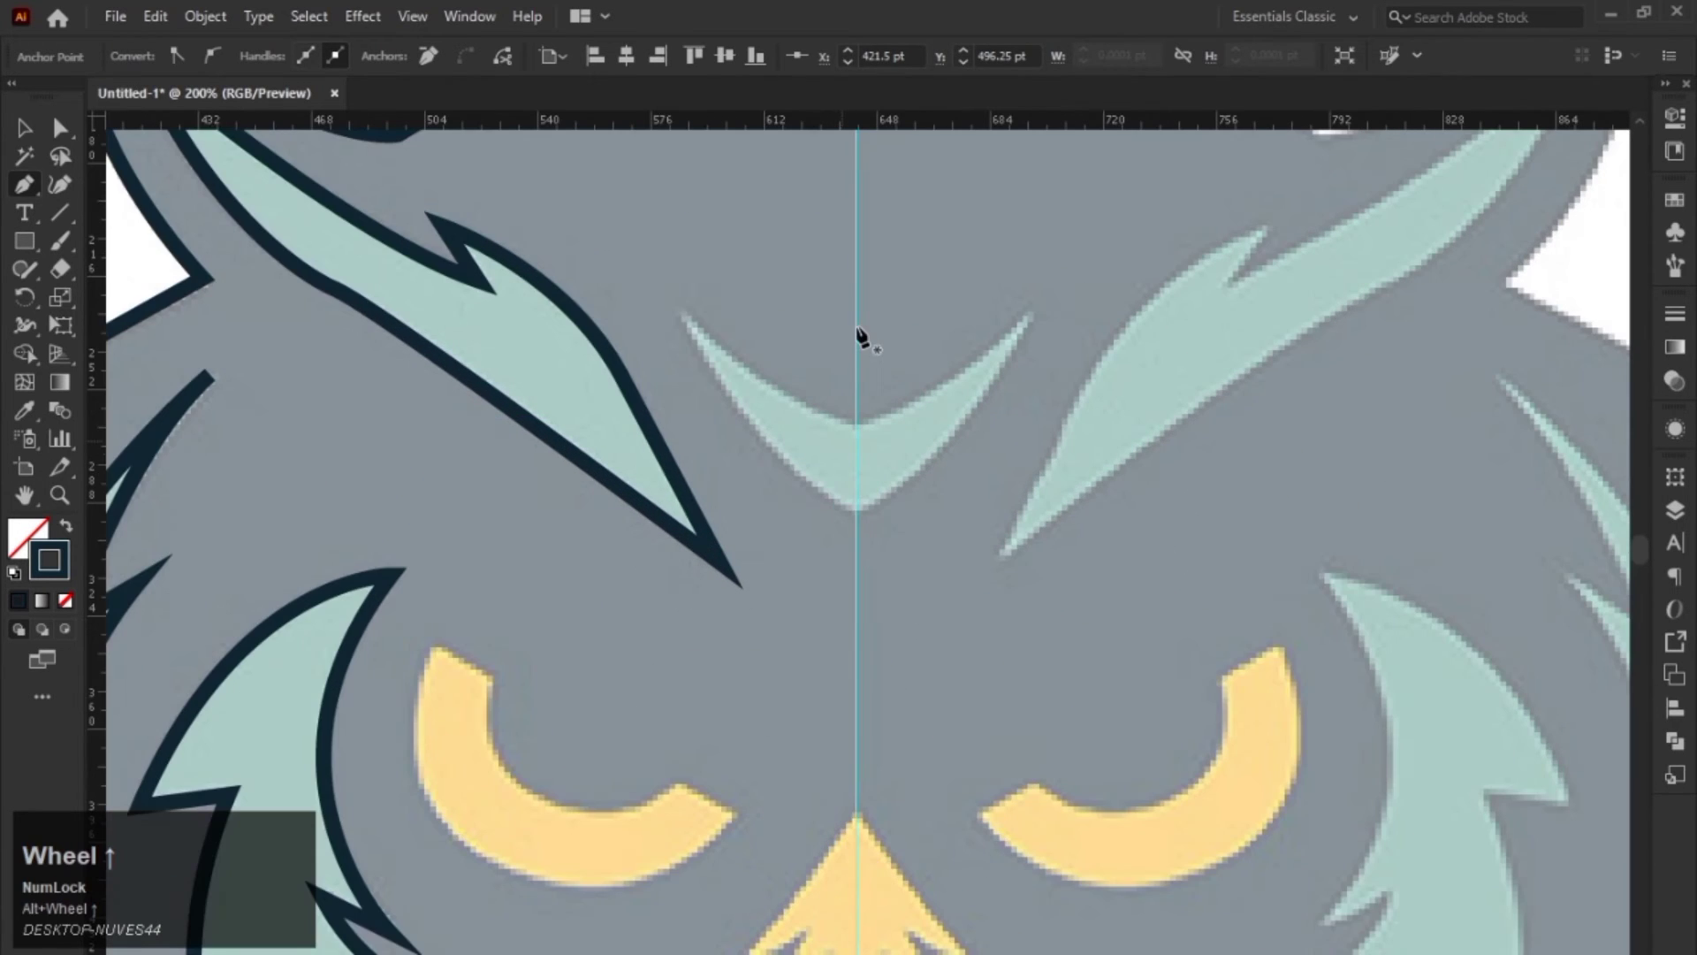
left_click(856, 425)
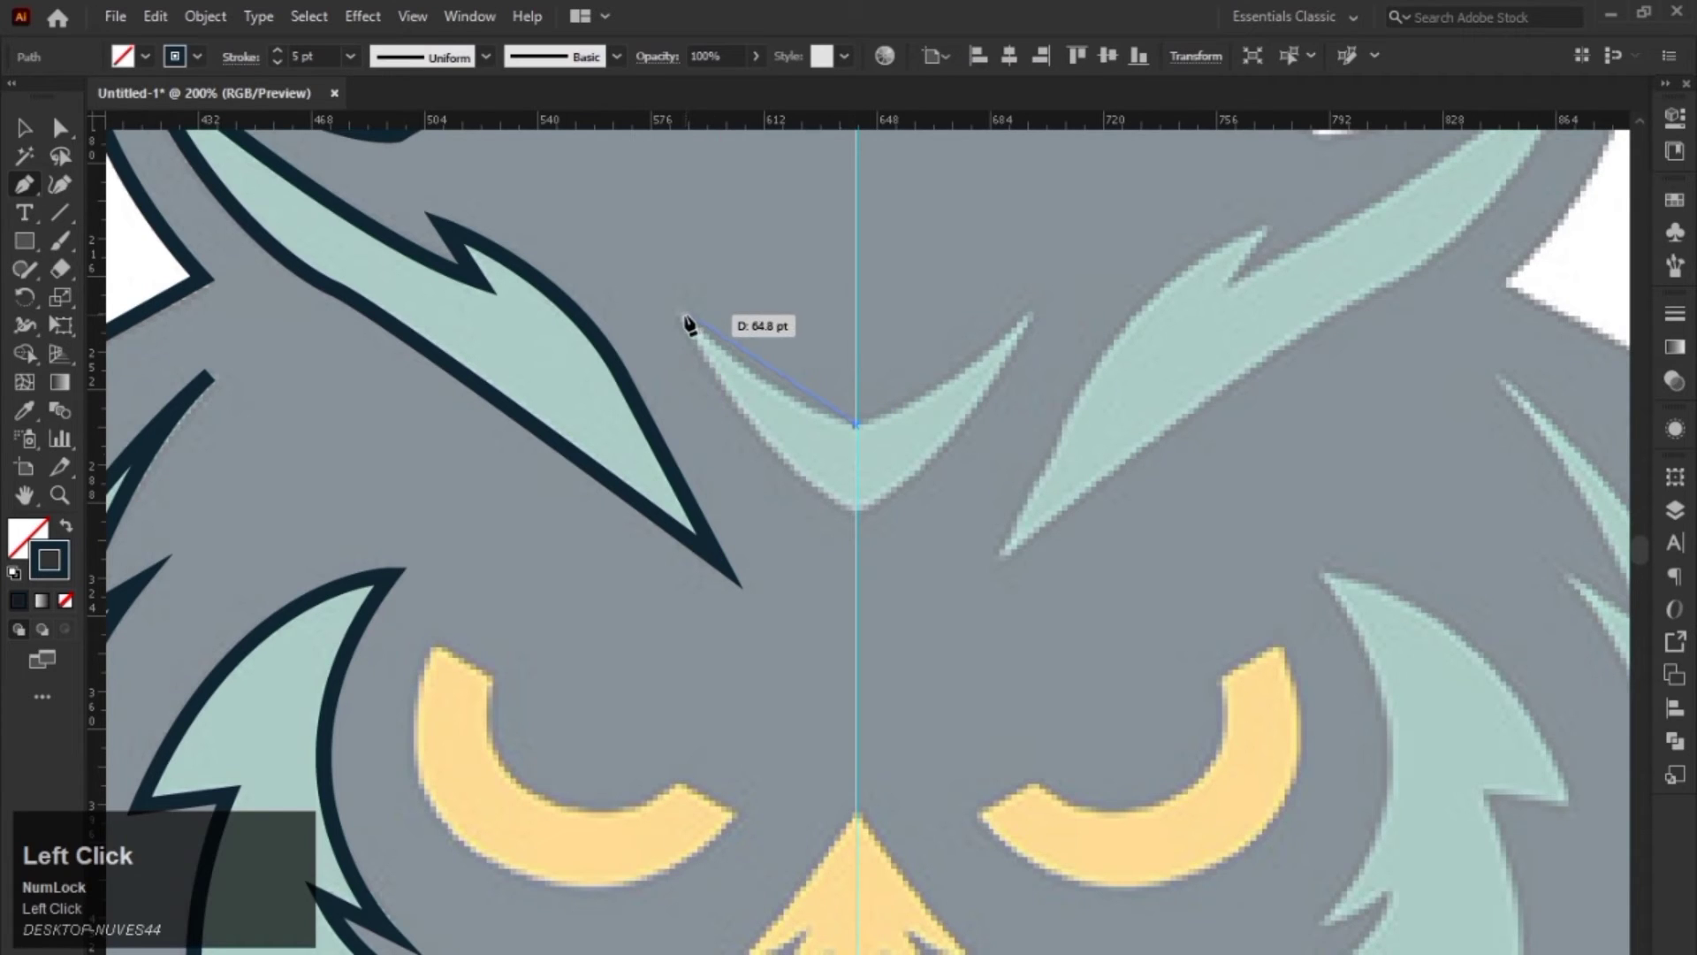
left_click_drag(684, 317, 598, 237)
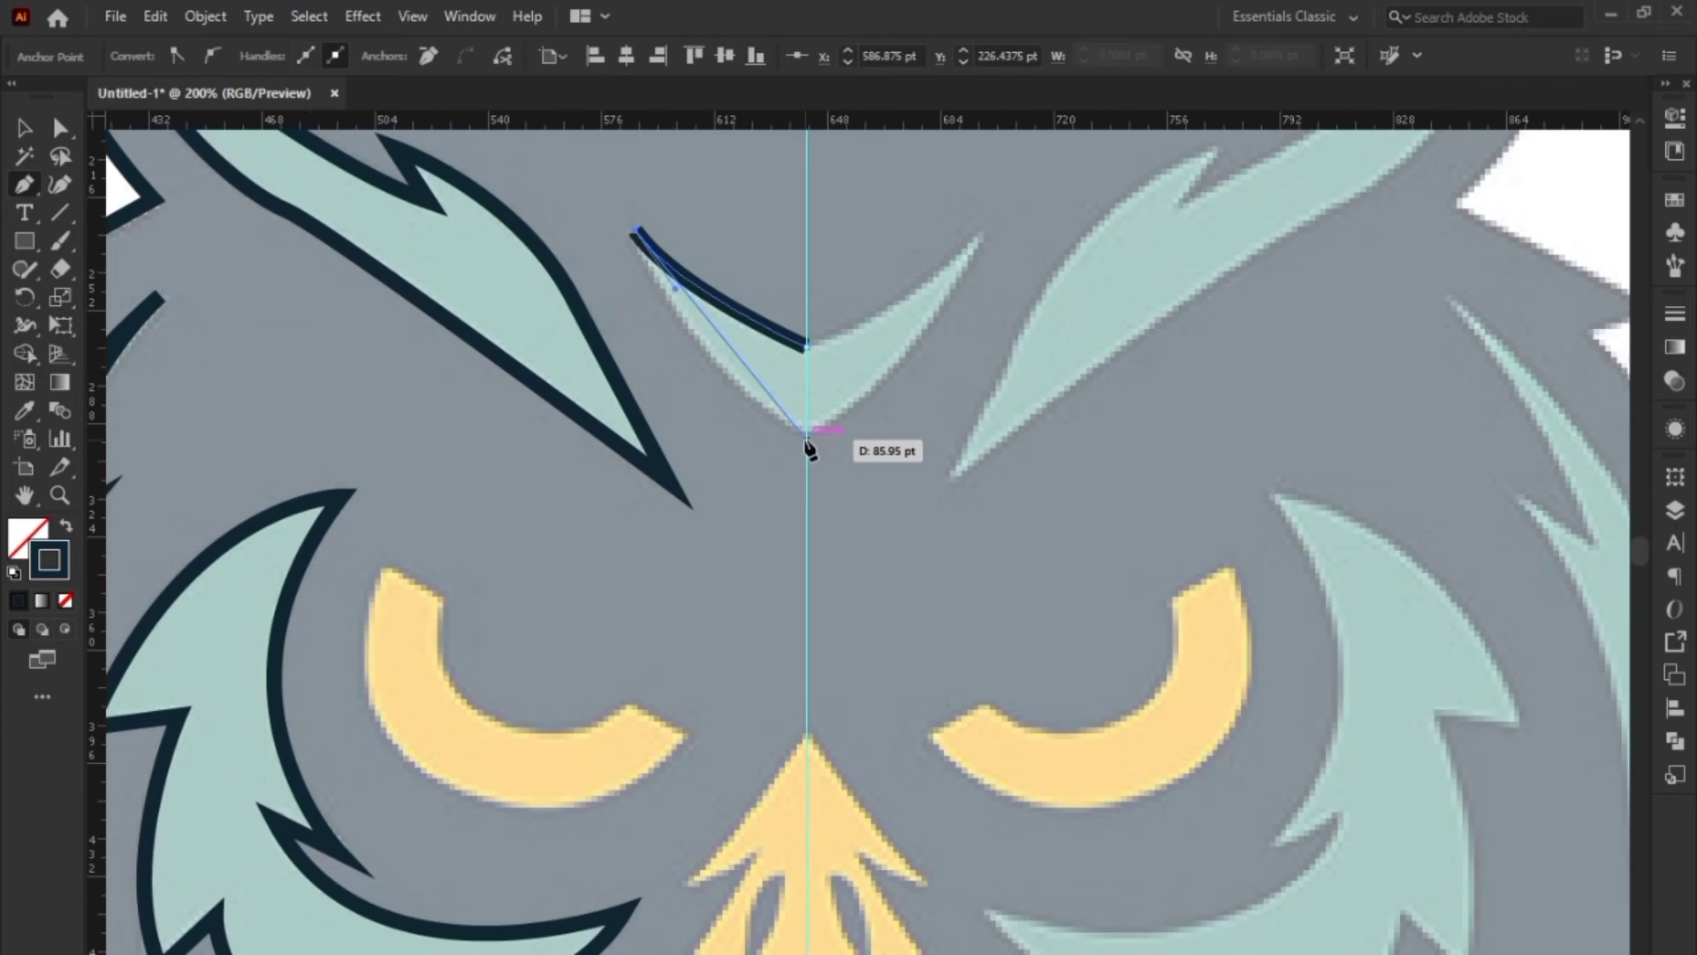
mouse_move(806, 437)
left_mouse_down()
mouse_move(907, 534)
mouse_move(941, 518)
left_mouse_up()
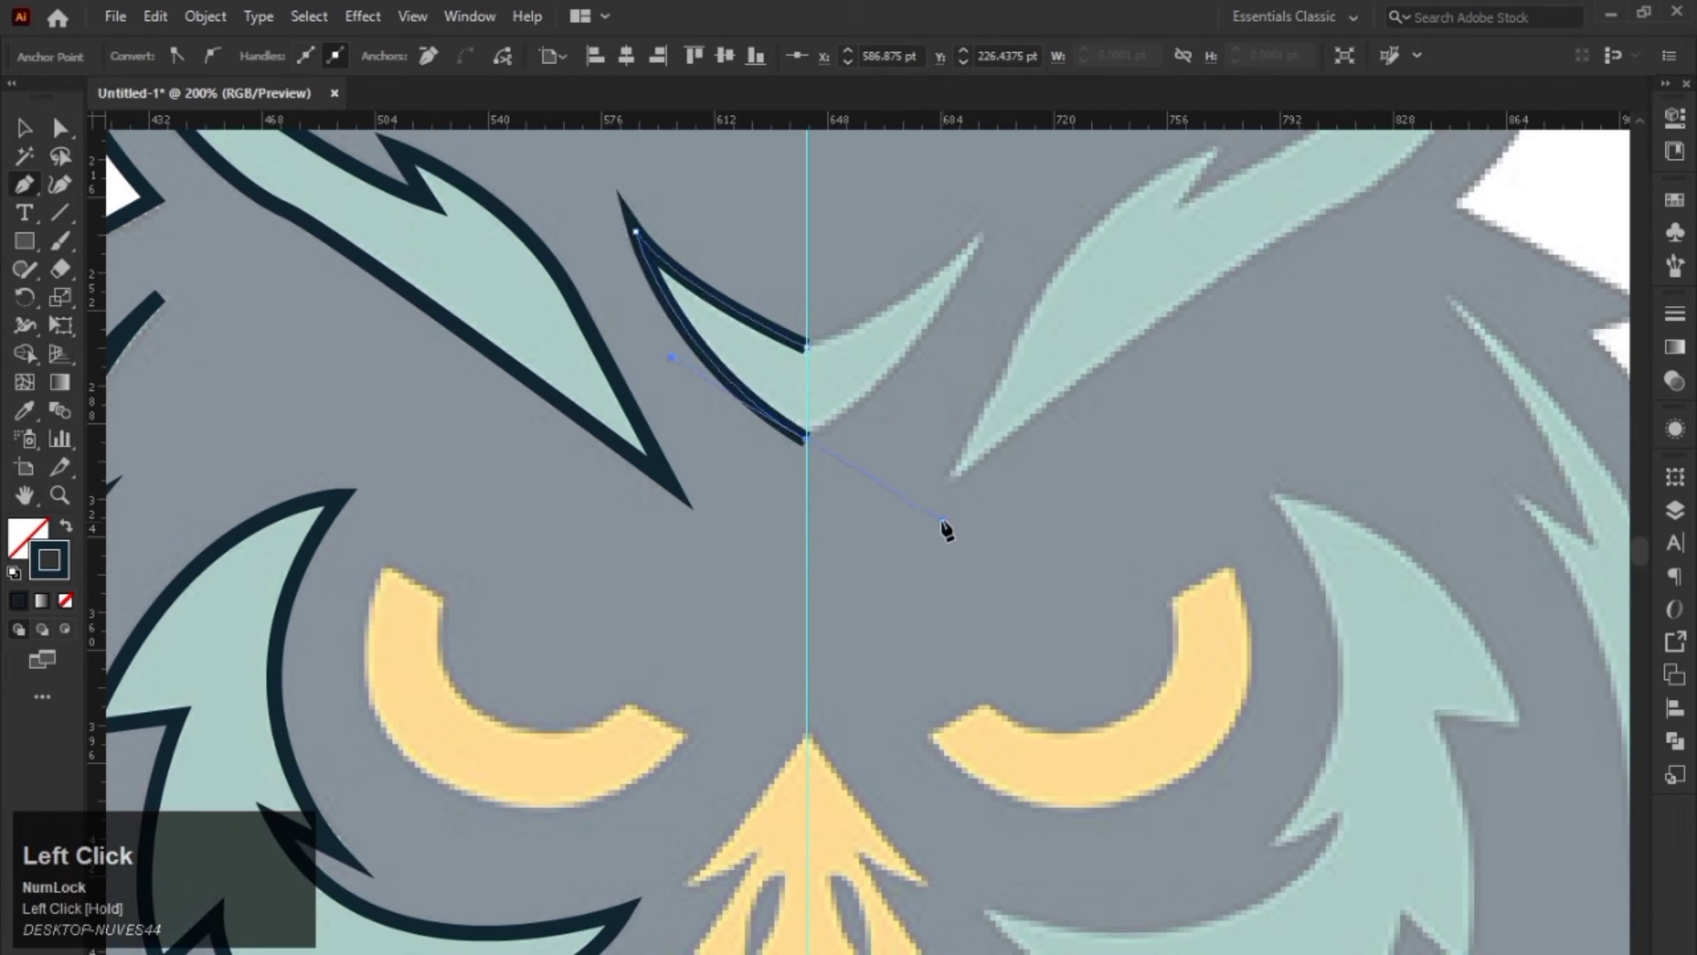
left_click(827, 380)
Step: Start the left eye at its upper outer corner and trace the short top edge and the inner curve to the opposite end
scroll(853, 477, "down", 3, "alt")
left_click_drag(803, 687, 701, 658)
scroll(750, 663, "up", 1, "alt")
scroll(642, 672, "up", 1, "alt")
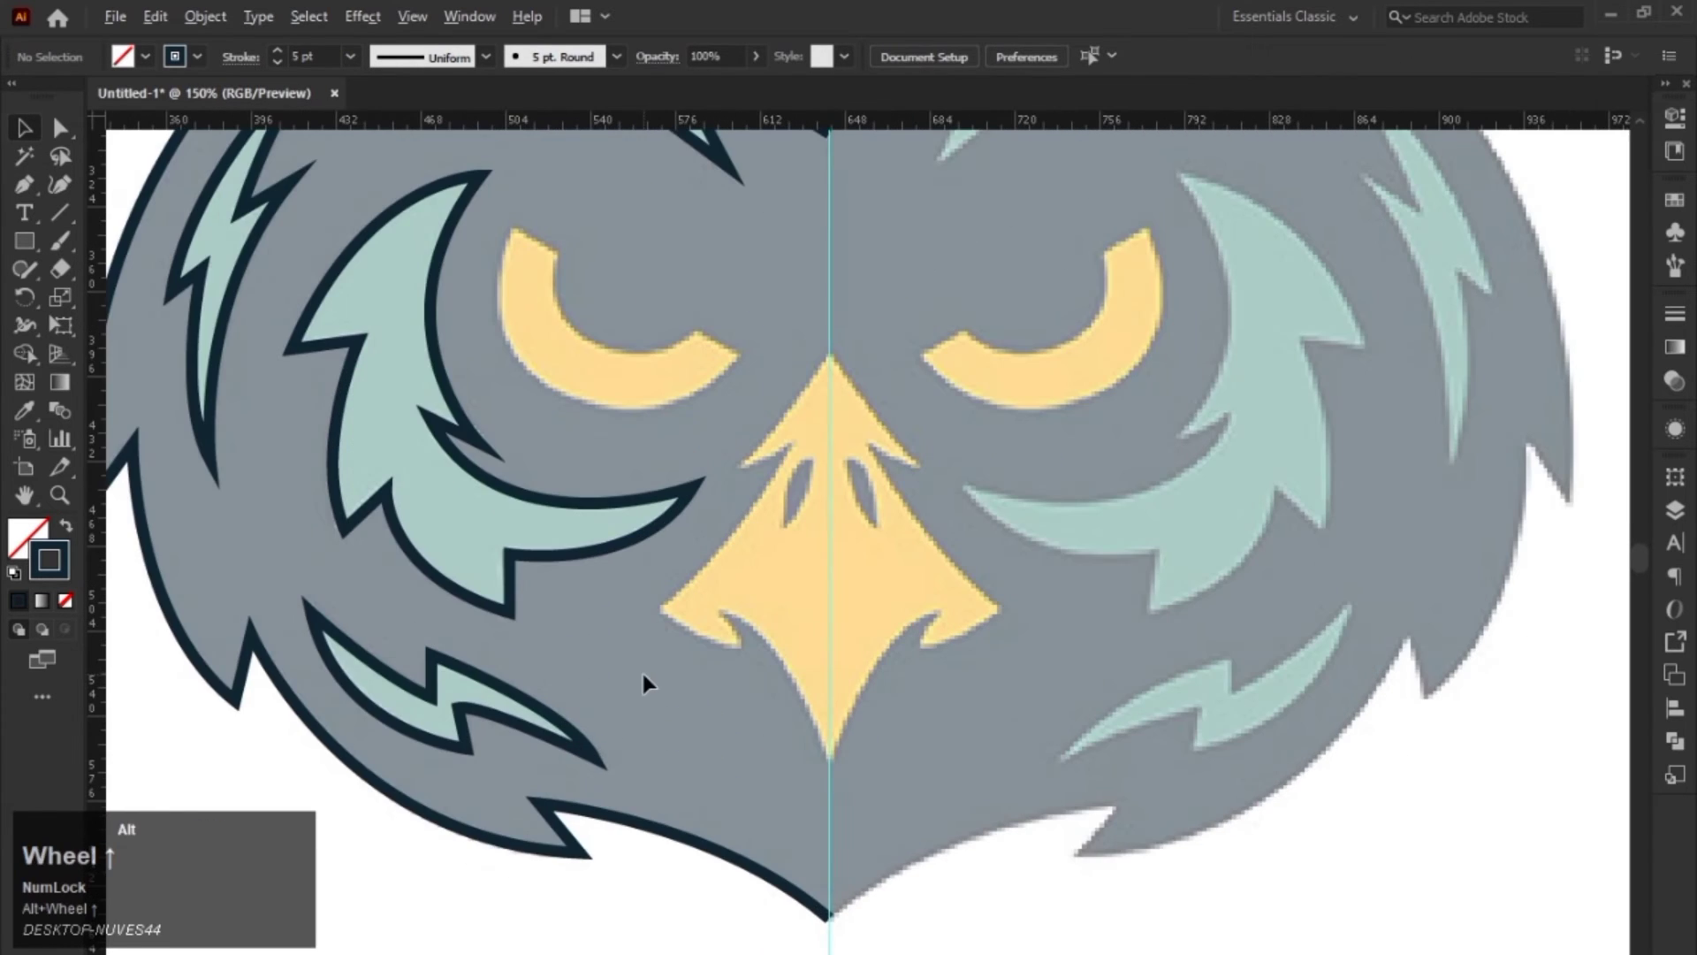
scroll(825, 637, "up", 1, "alt")
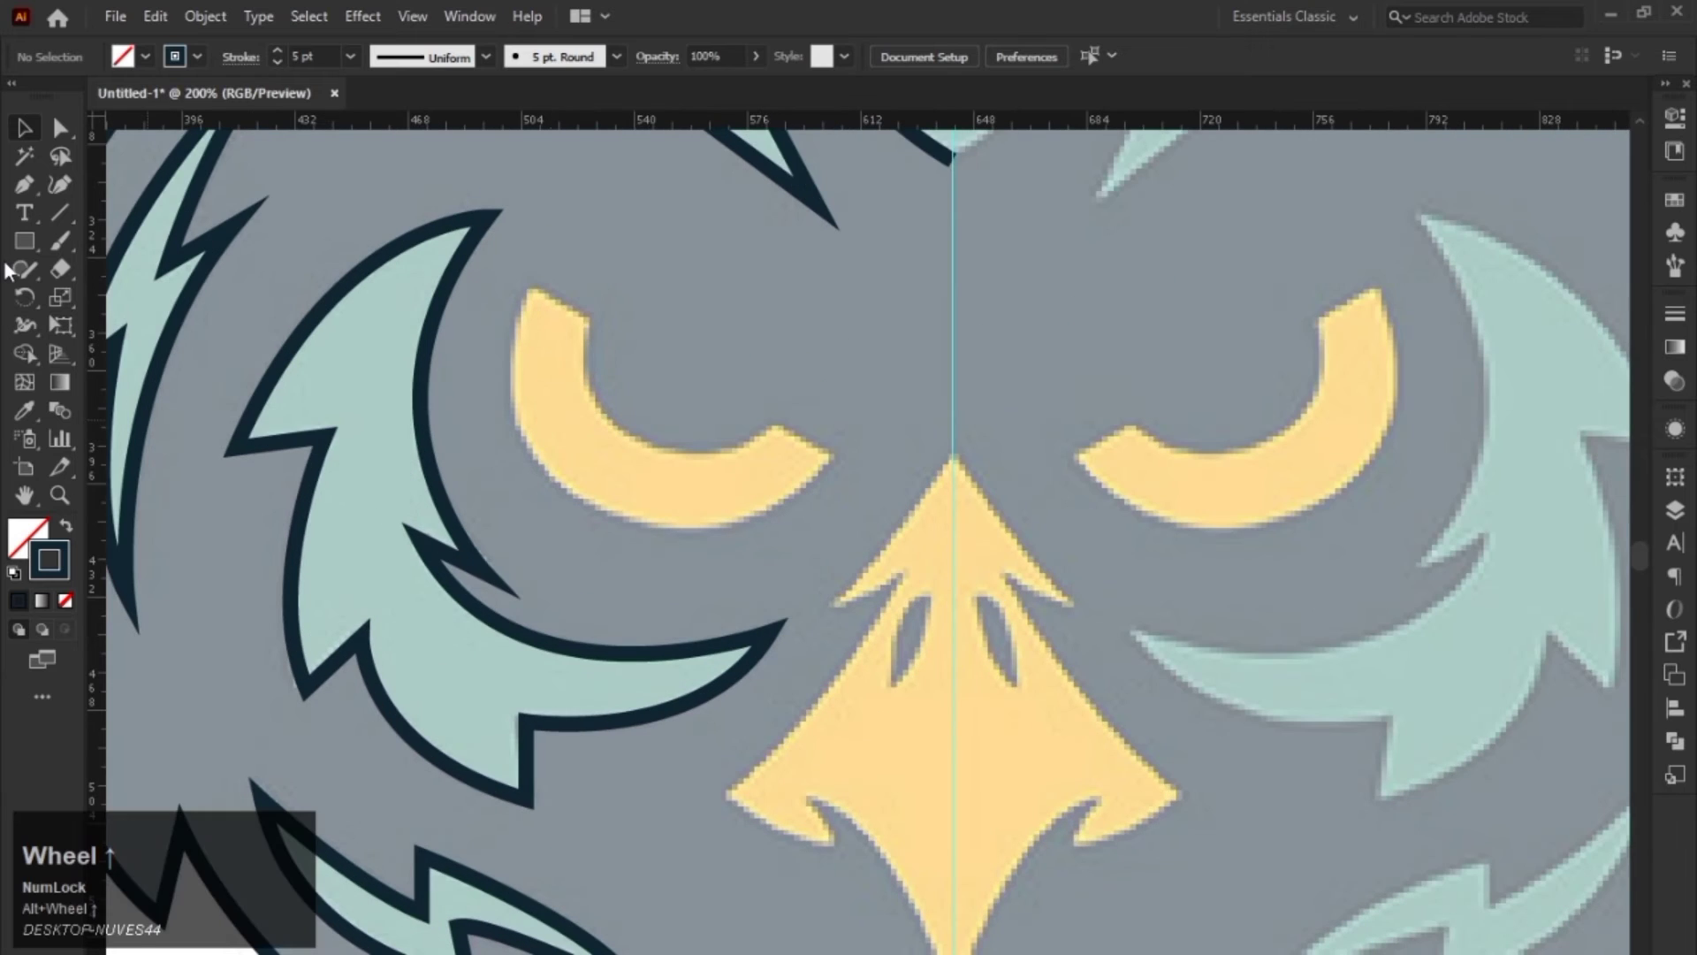
left_click(25, 184)
scroll(530, 310, "up", 2, "alt")
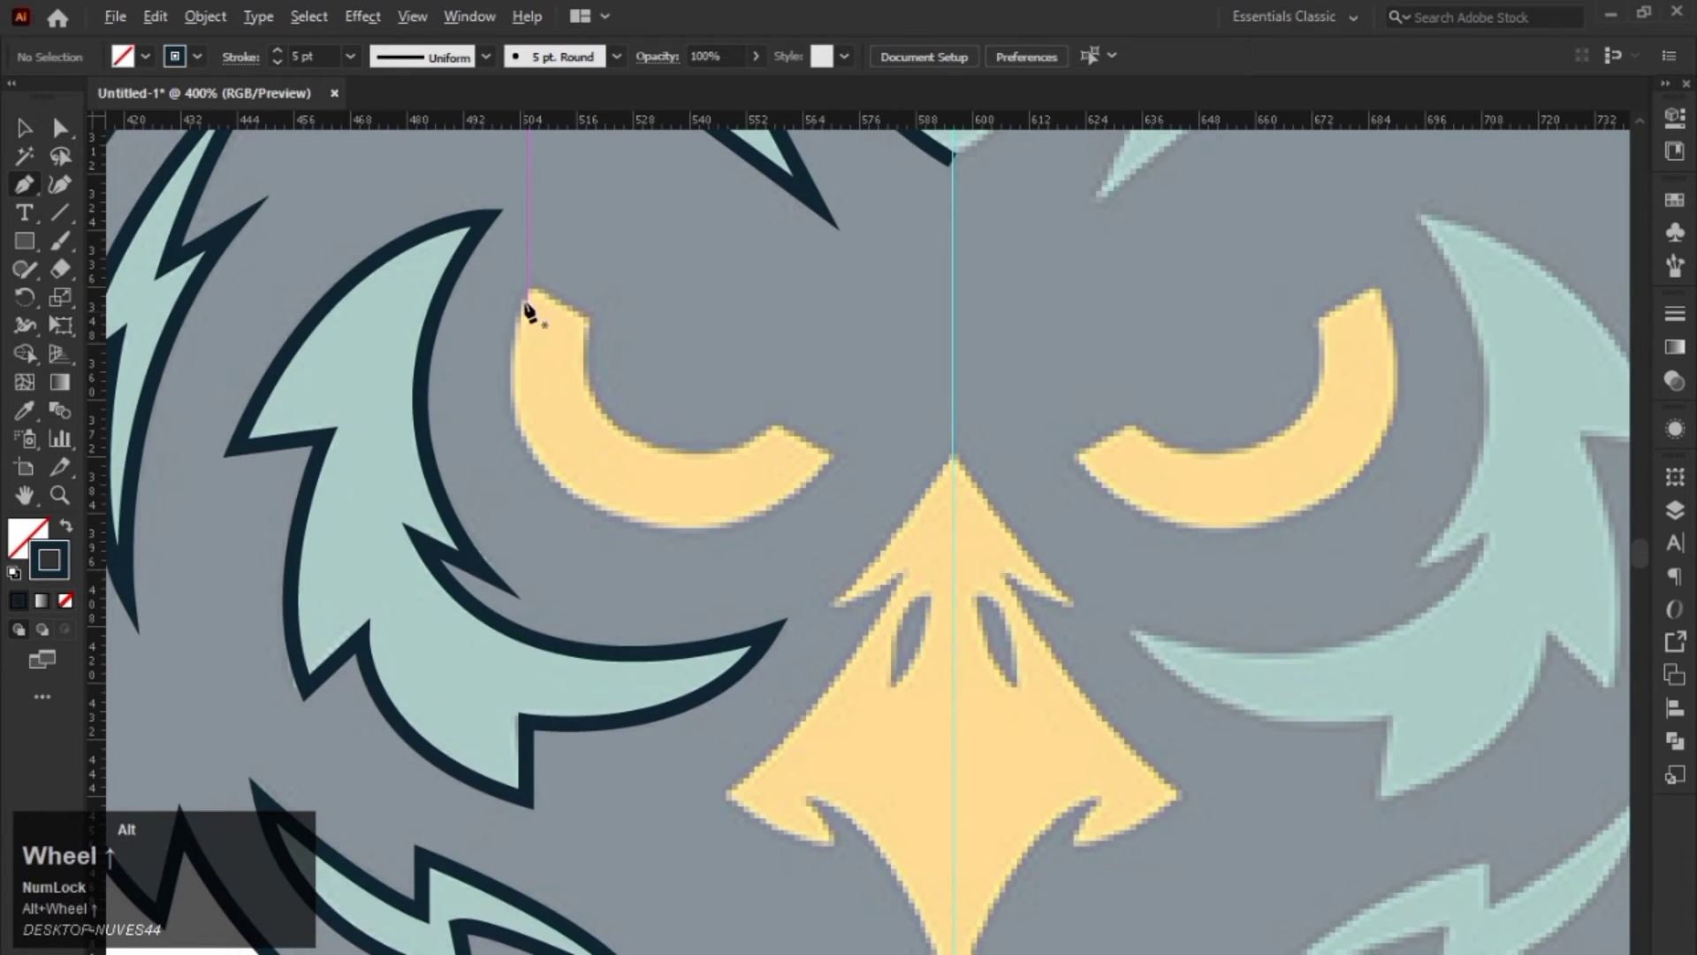
left_click(539, 263)
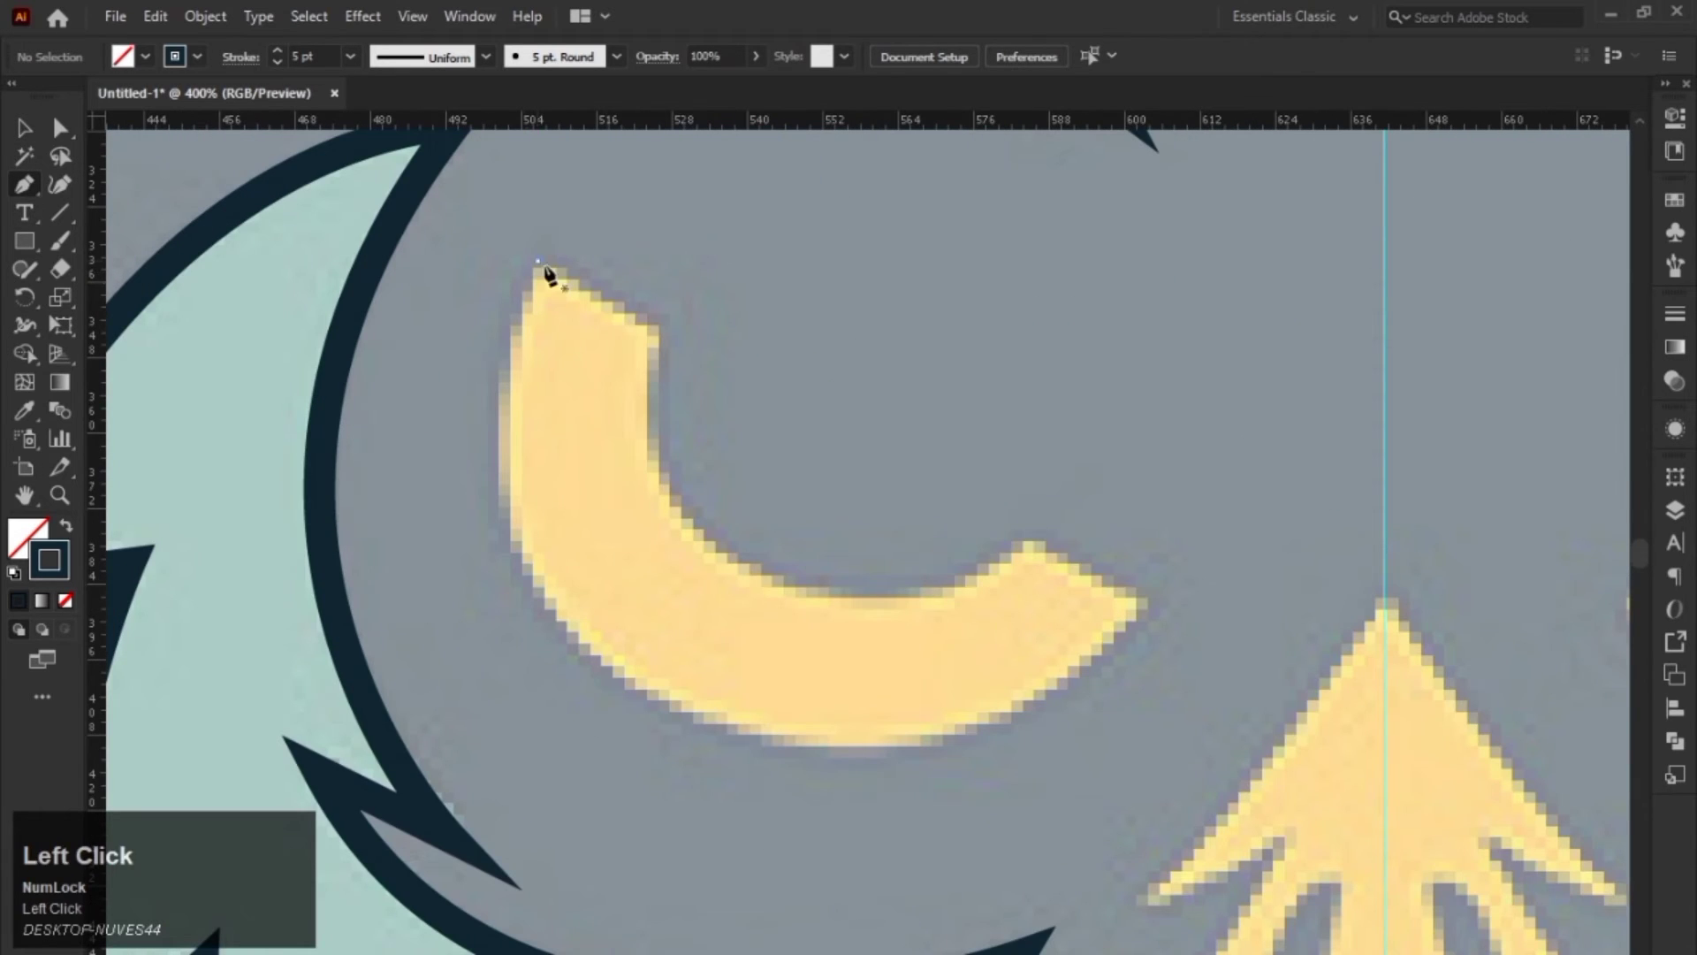
left_click(657, 329)
key("space")
left_click_drag(758, 439, 586, 323)
left_click_drag(603, 472, 773, 533)
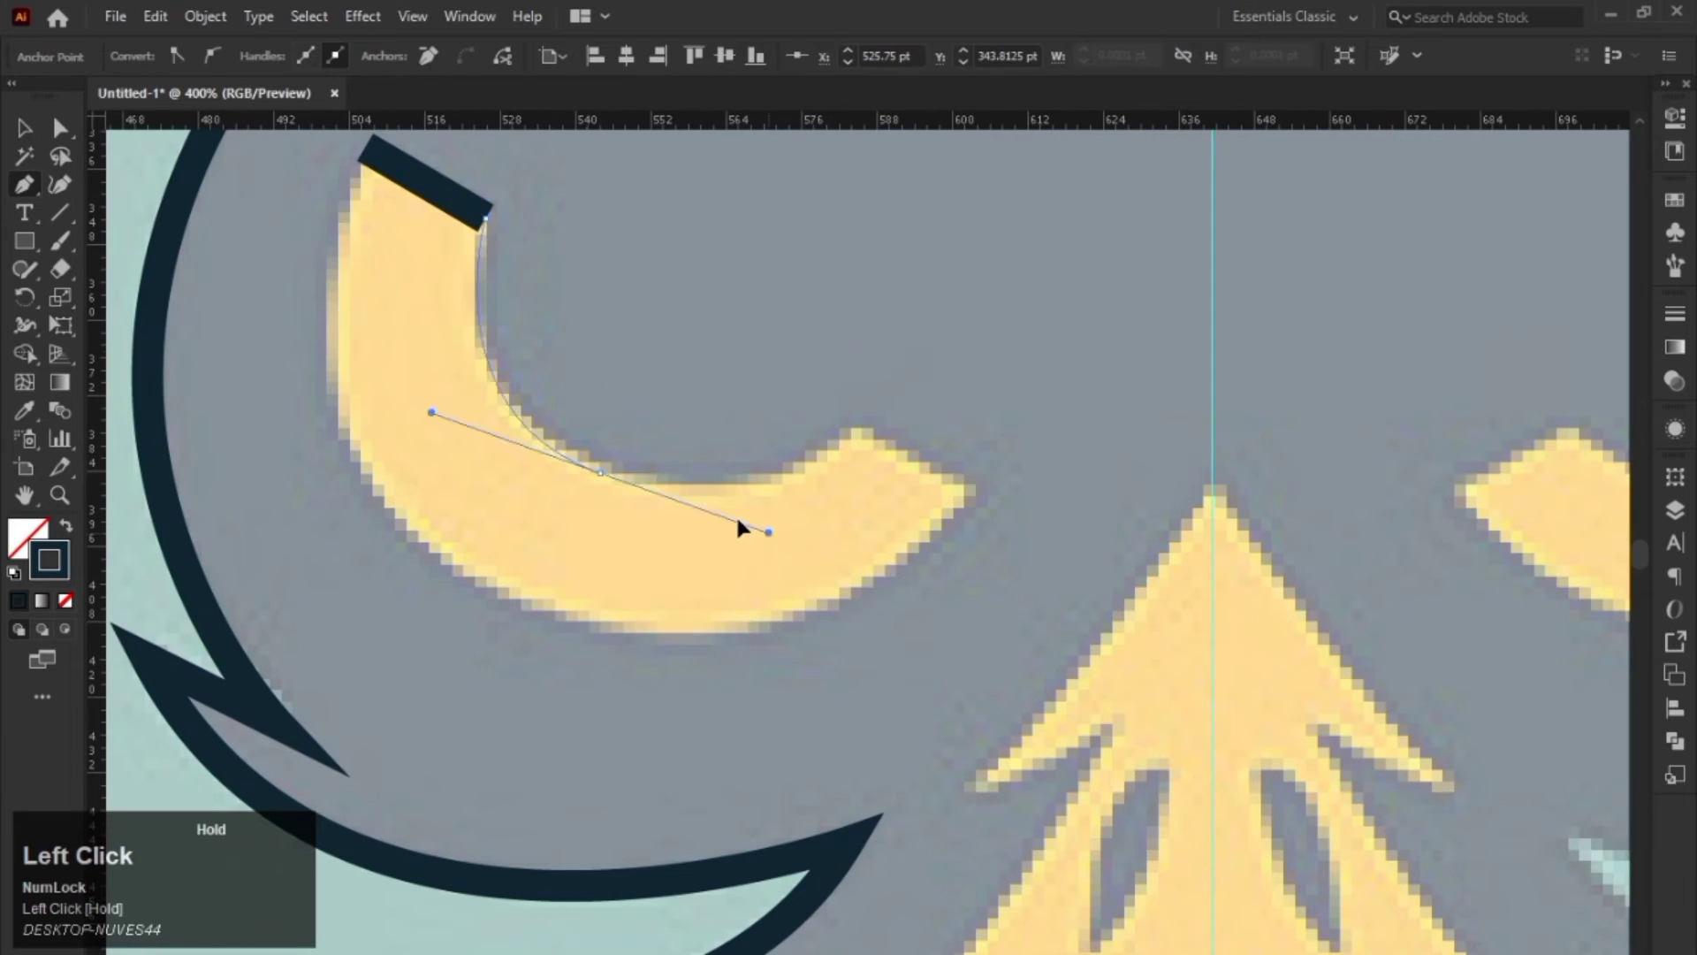
left_click(849, 423)
Step: Trace the left eye's end edge and outer curve back to the starting anchor, then deselect the path
left_click(969, 489)
mouse_move(489, 585)
left_mouse_down()
mouse_move(380, 525)
mouse_move(280, 416)
mouse_move(226, 400)
left_mouse_up()
left_click(367, 152)
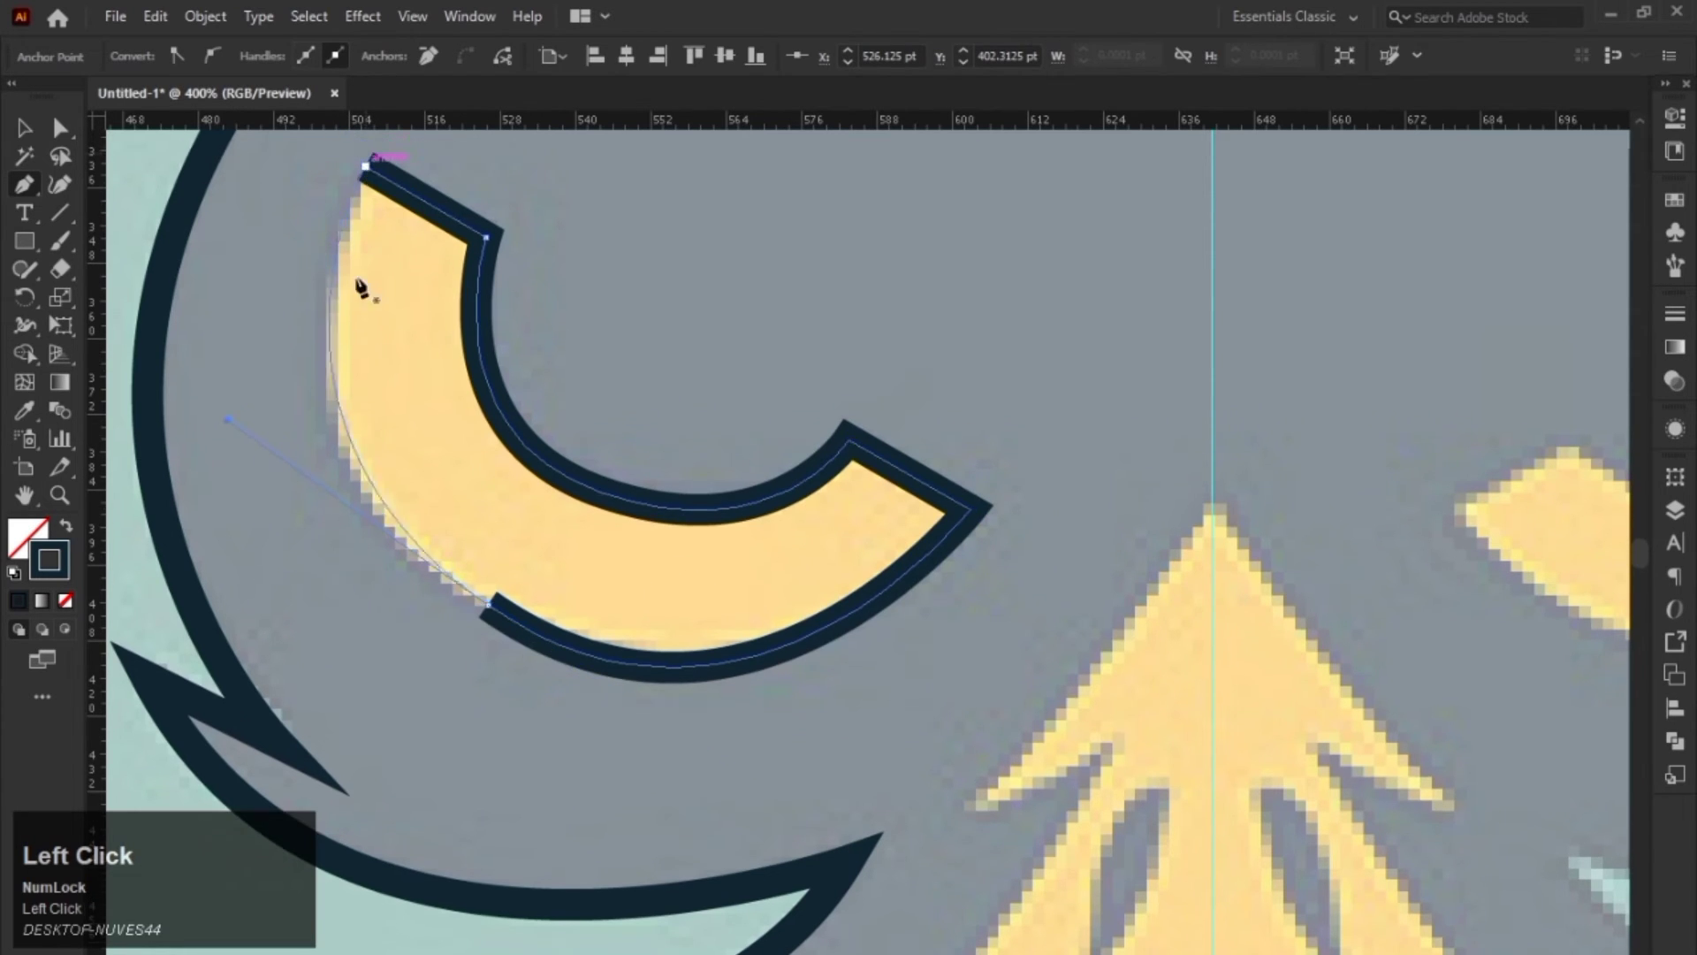
left_click(24, 125)
left_click(621, 345)
scroll(620, 345, "down", 2)
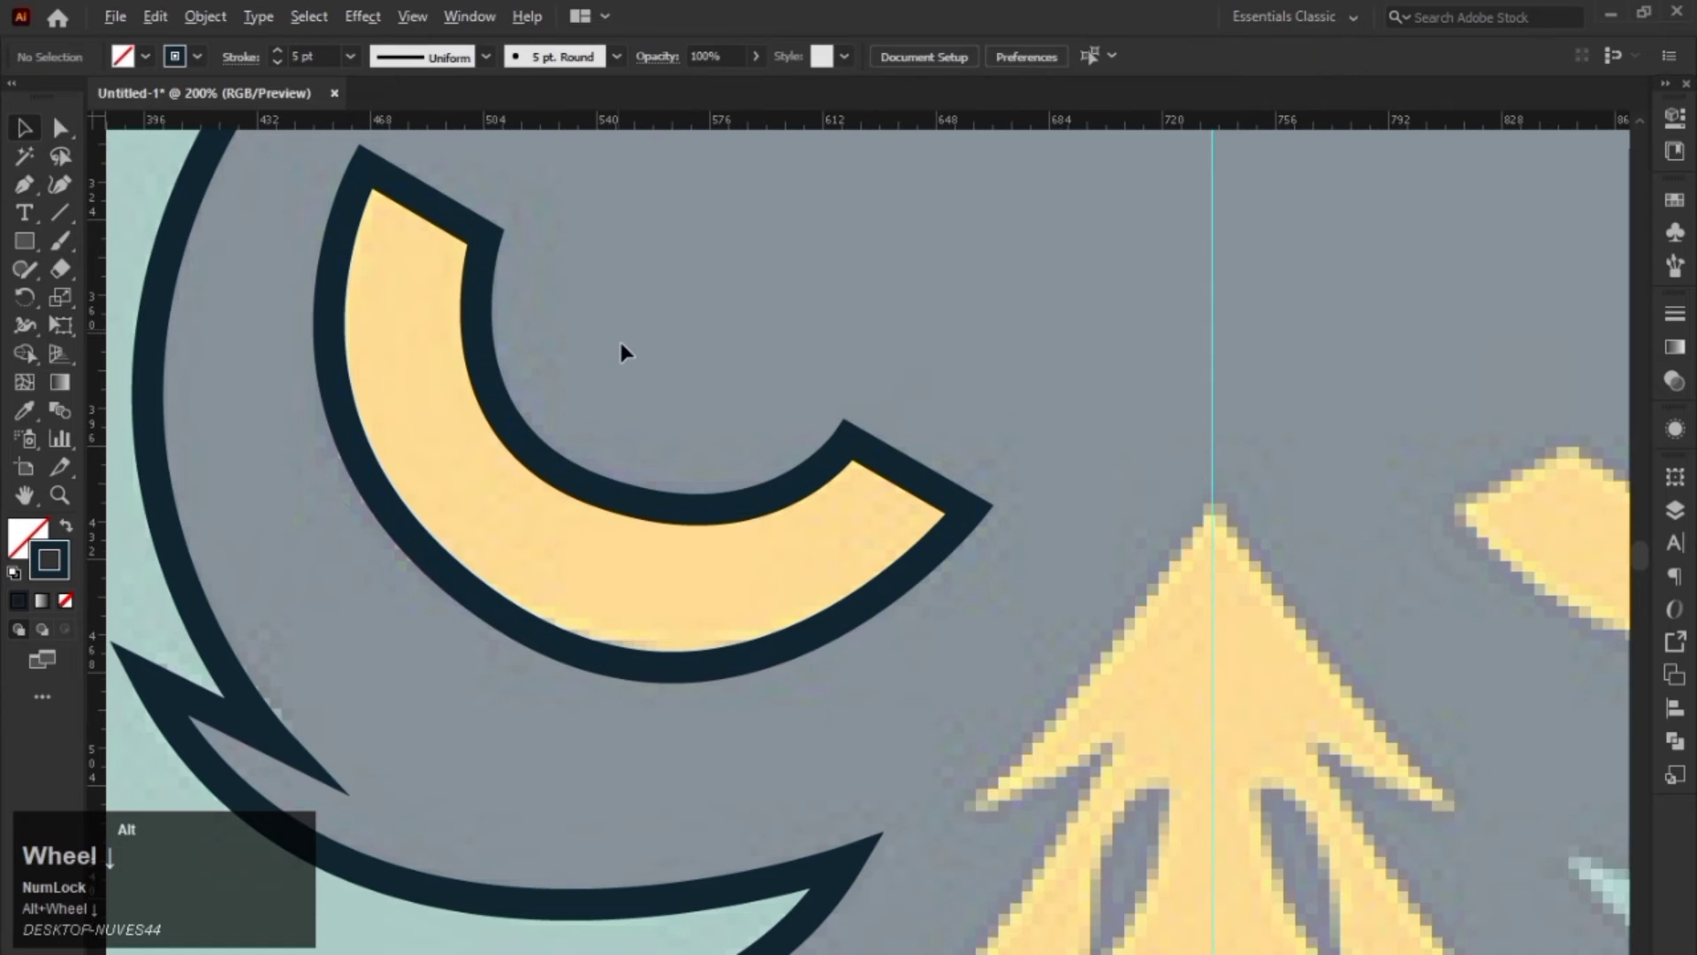
left_click_drag(776, 536, 706, 471)
left_click_drag(793, 636, 712, 535)
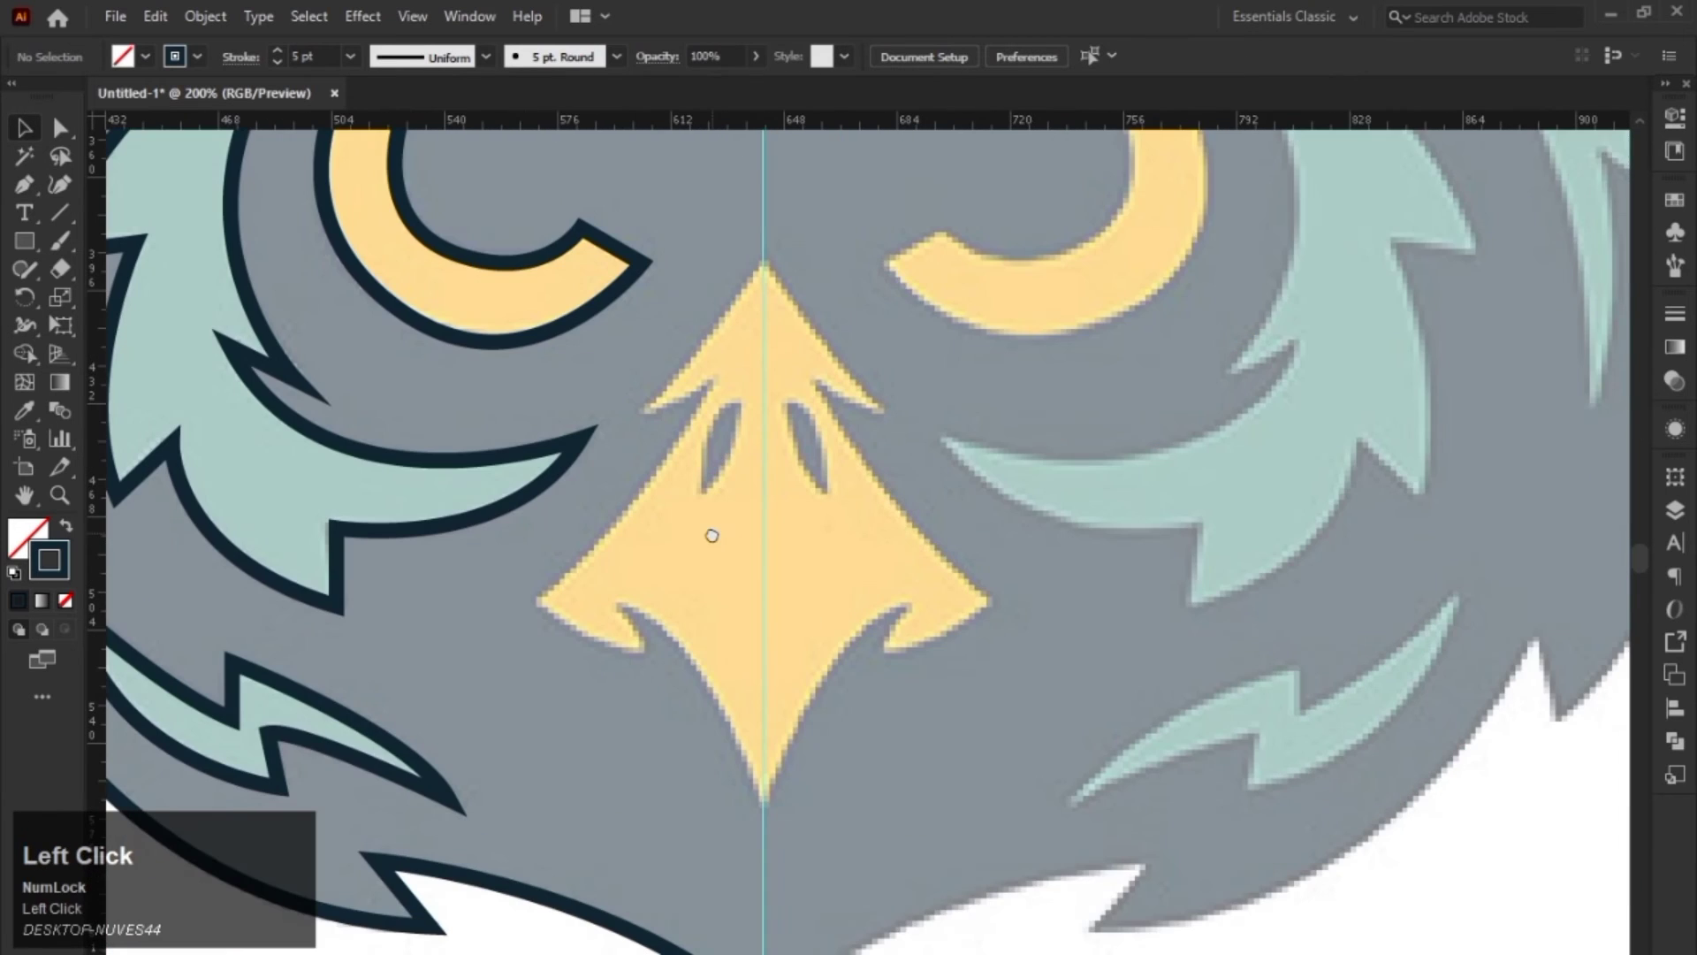
Step: Start the left half of the beak at its upper tip on the centre guide and trace through the notch to the outer corner
key("p")
left_click(764, 264)
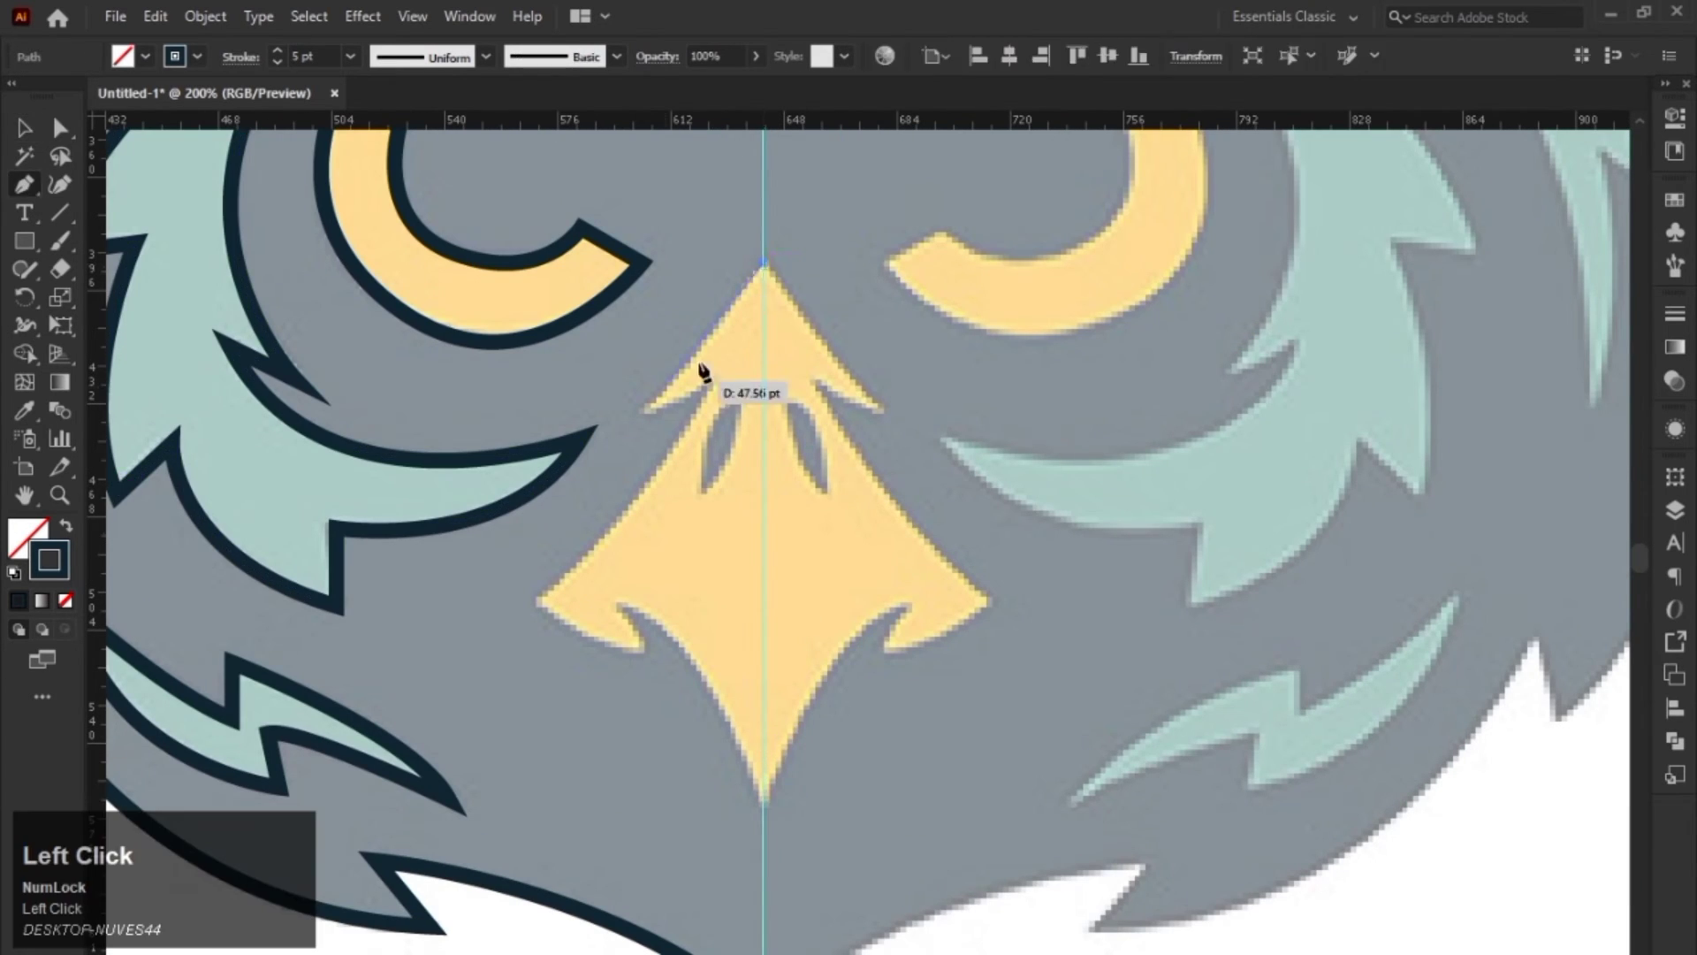
left_click_drag(647, 405, 616, 428)
left_click(644, 410, "alt")
left_click_drag(716, 381, 762, 356)
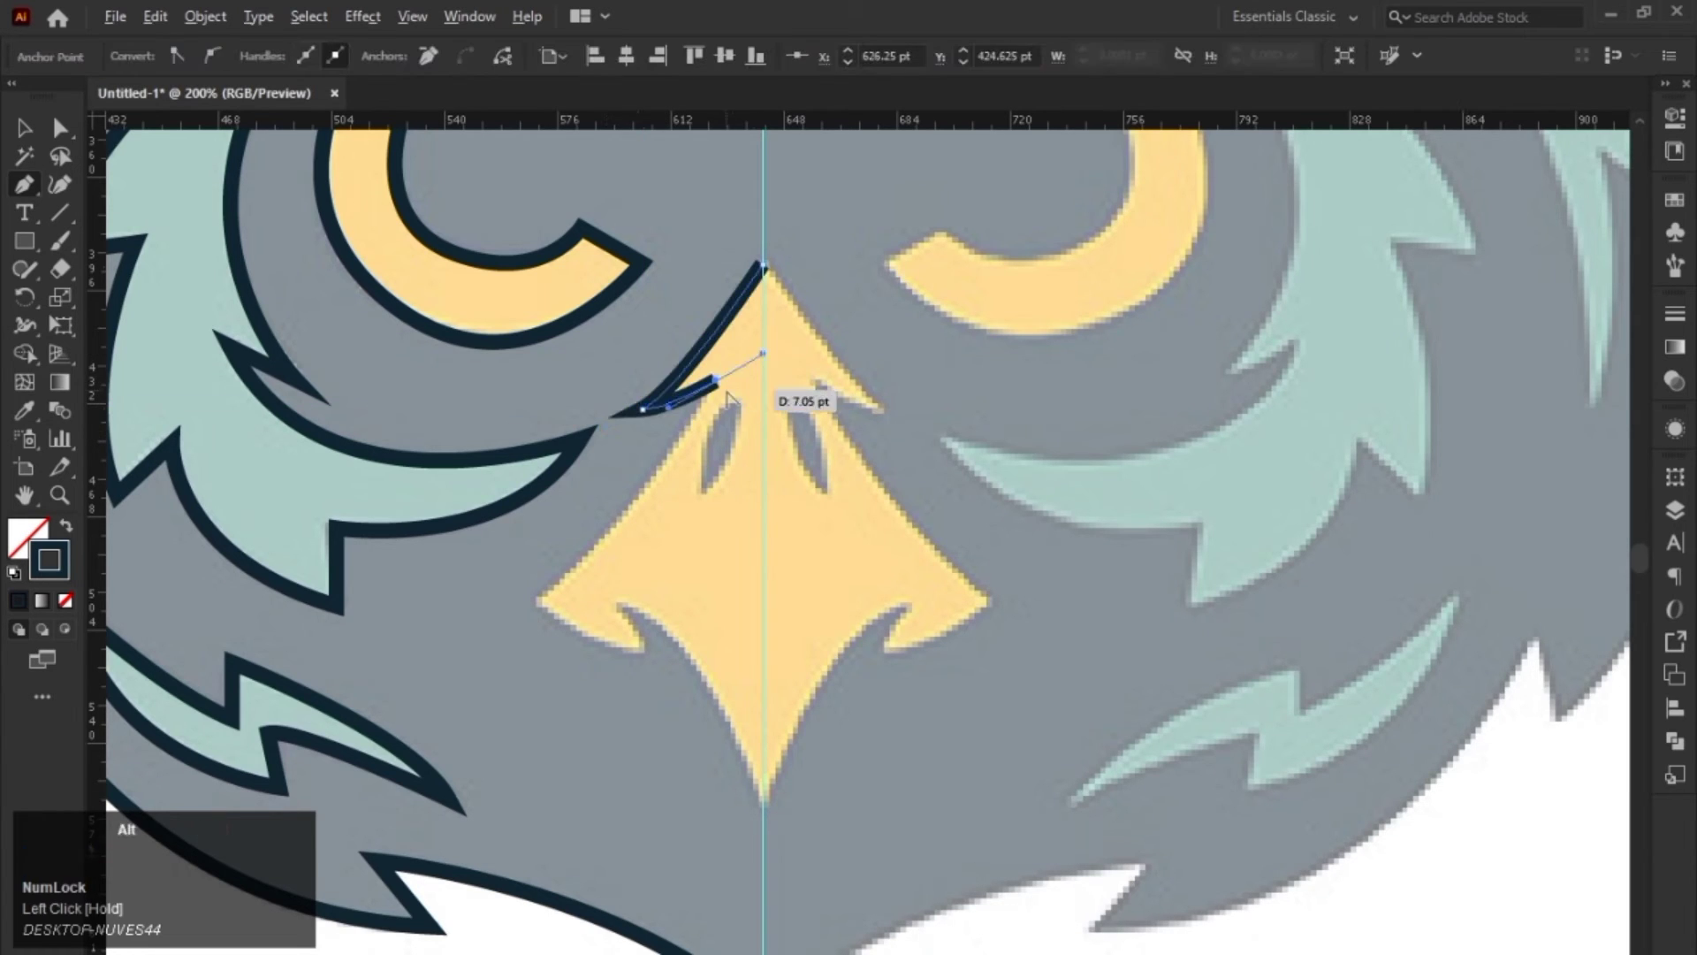
left_click(716, 381, "alt")
left_click_drag(539, 600, 444, 656)
left_click(538, 601, "alt")
Step: Trace the beak's lower hook and curve down to its bottom tip on the guide, redoing one segment, and close the path at the start
left_click_drag(643, 653, 579, 570)
left_click(643, 652, "alt")
left_click(617, 607, "alt")
left_click_drag(763, 804, 800, 951)
key("ctrl+z")
left_click_drag(715, 701, 765, 822)
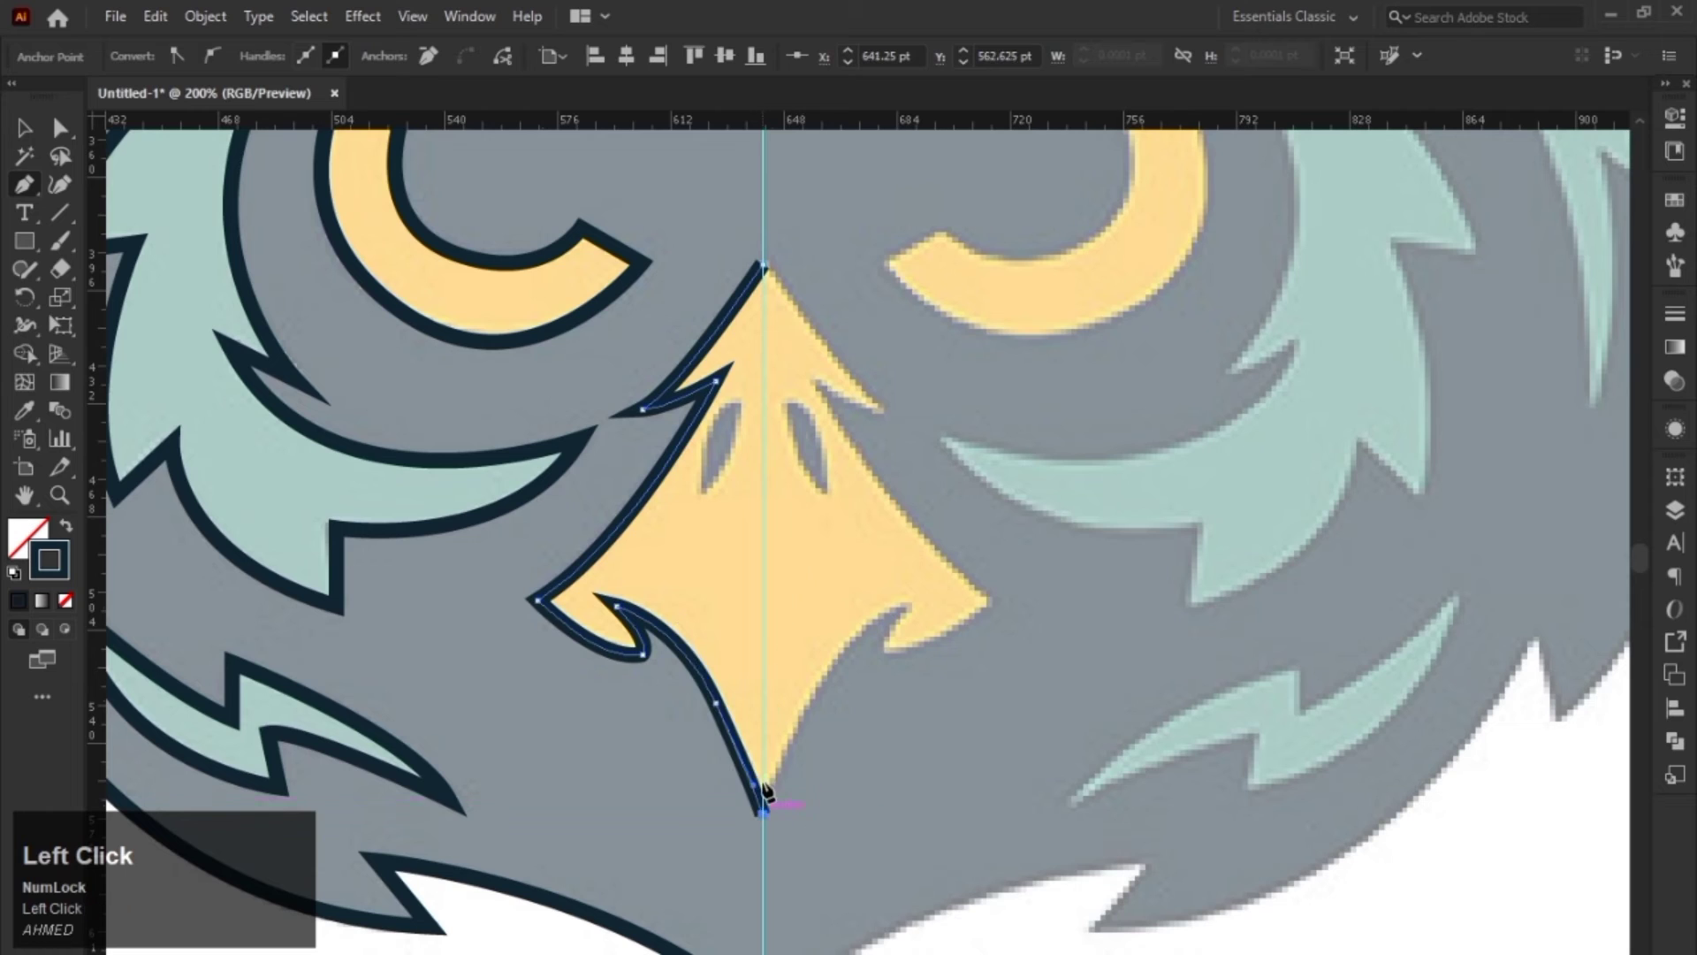
left_click(763, 265)
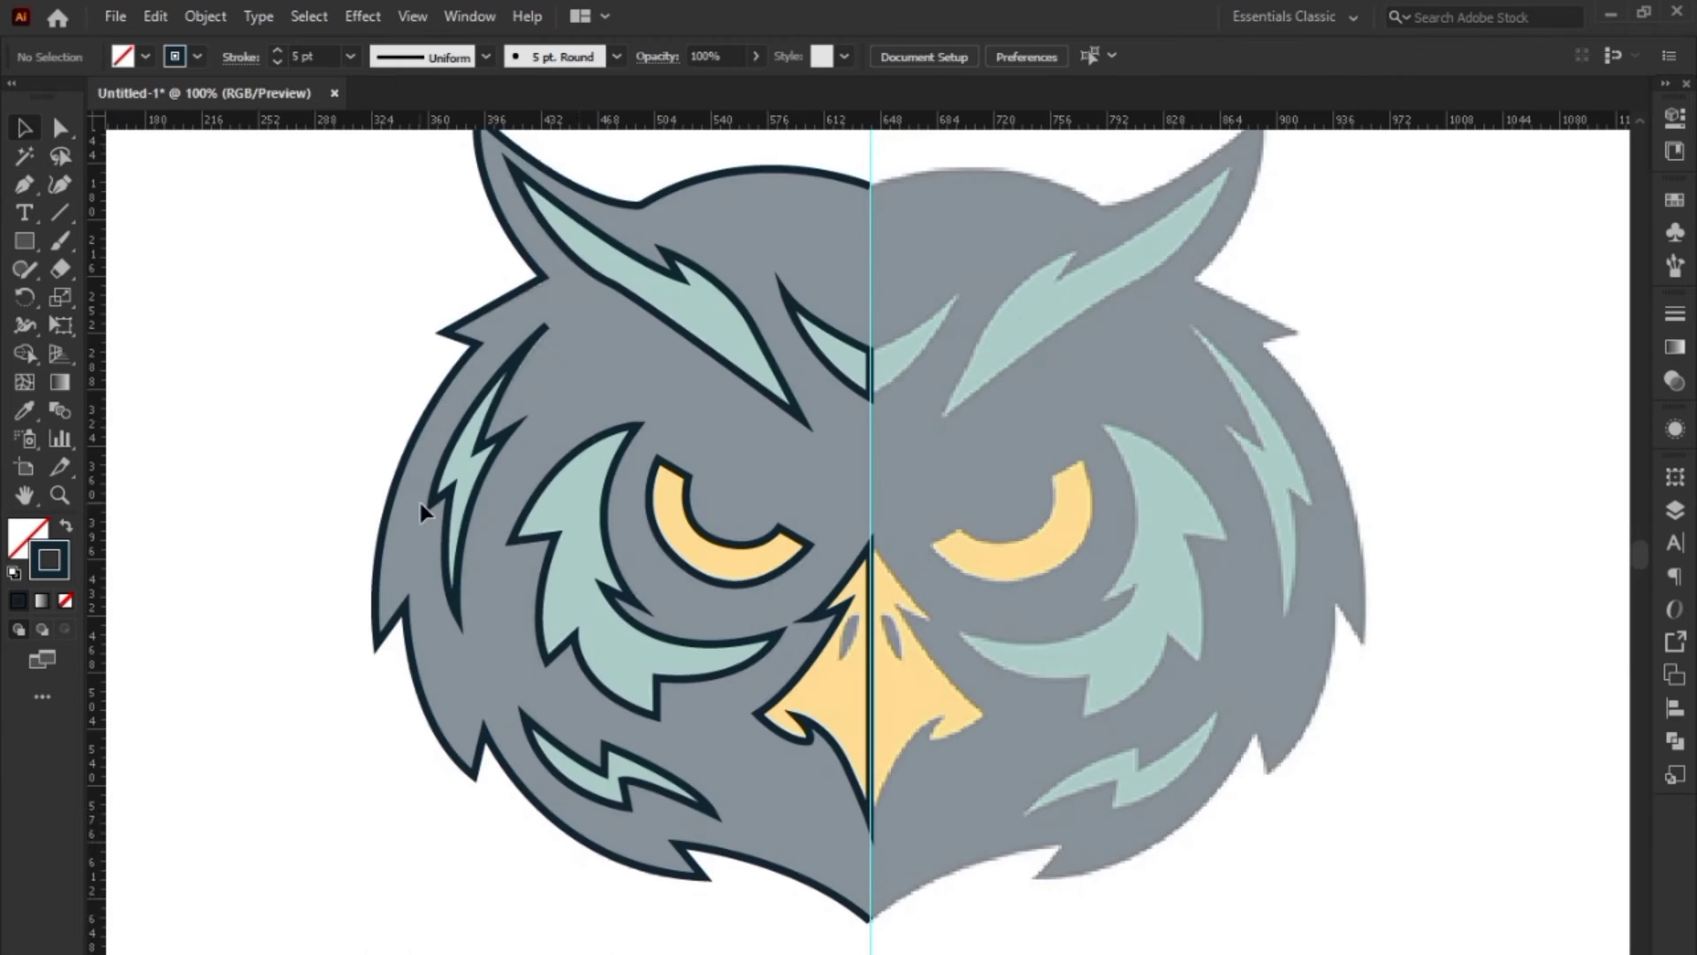
Step: Review all traced paths of the left half against the complete owl reference
scroll(579, 411, "down", 1)
left_click_drag(580, 409, 581, 434)
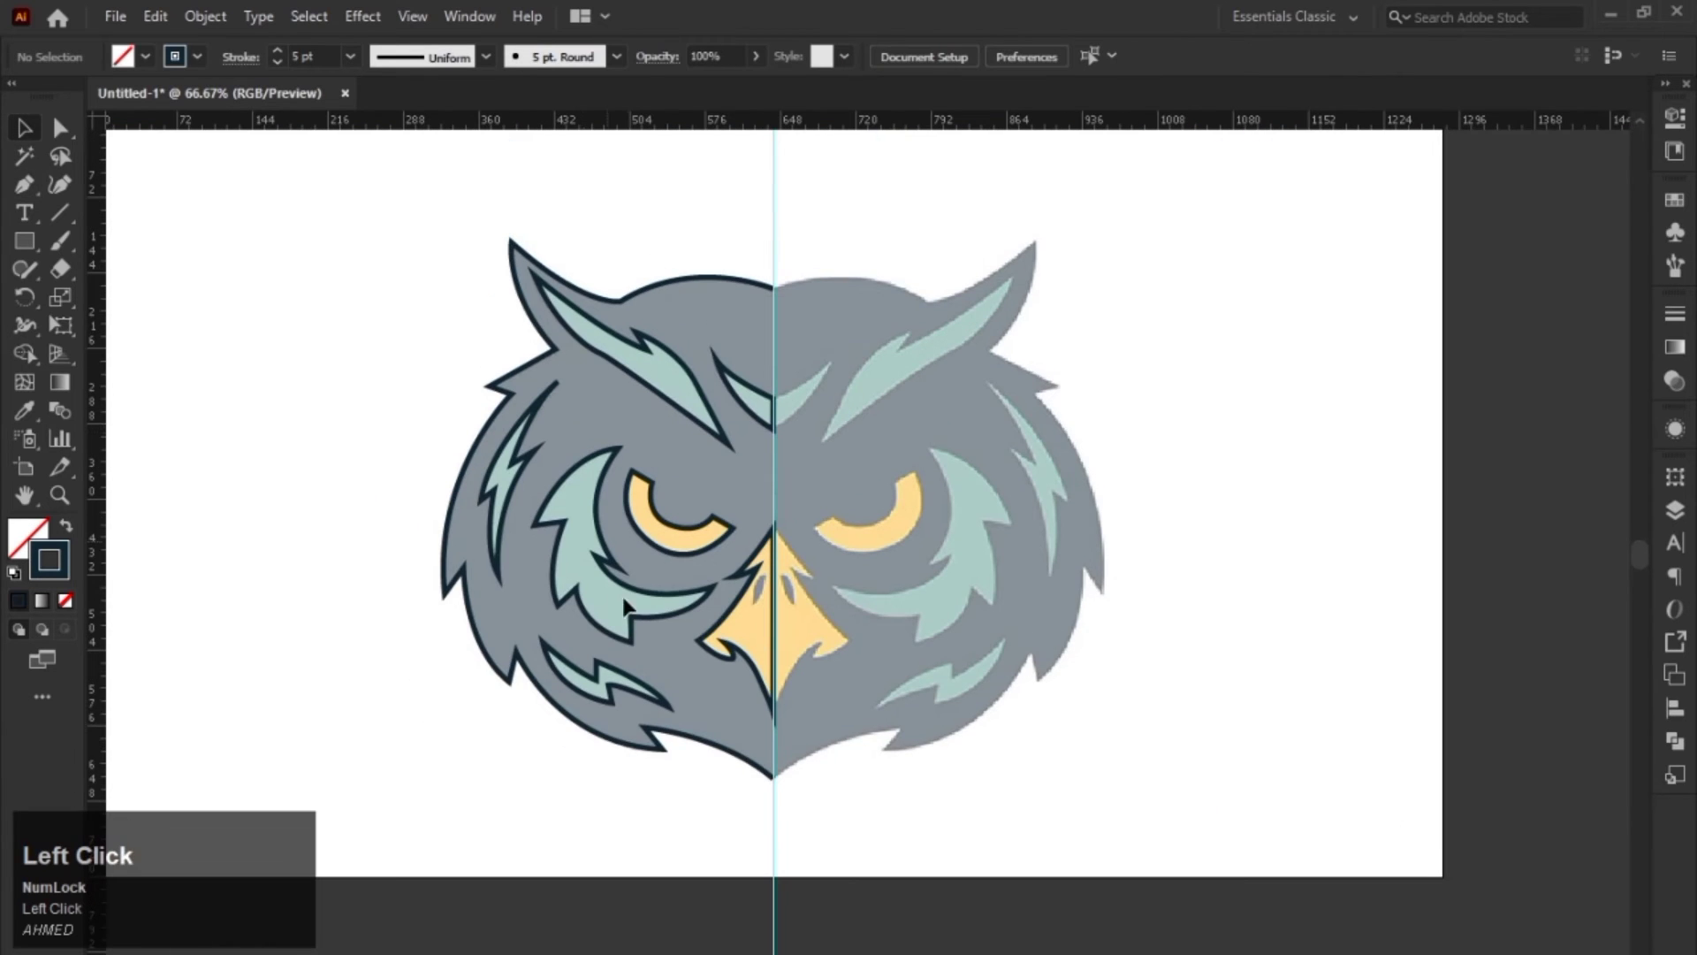
left_click_drag(627, 723, 623, 704)
key("space")
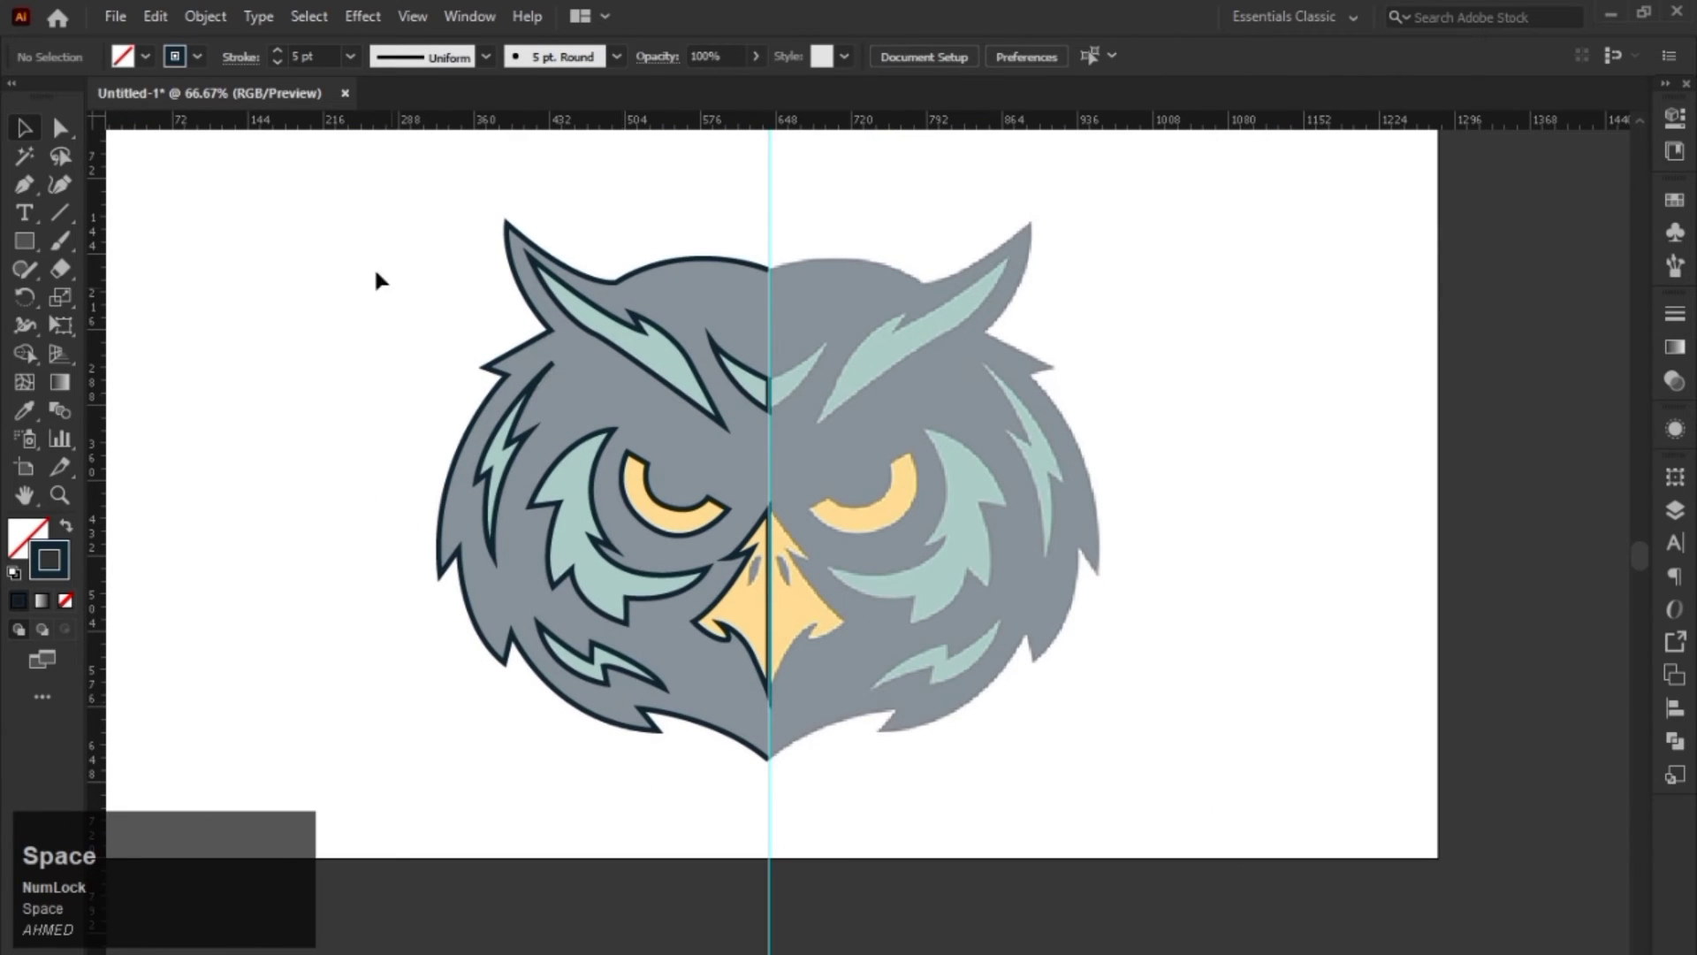
left_click_drag(333, 198, 847, 831)
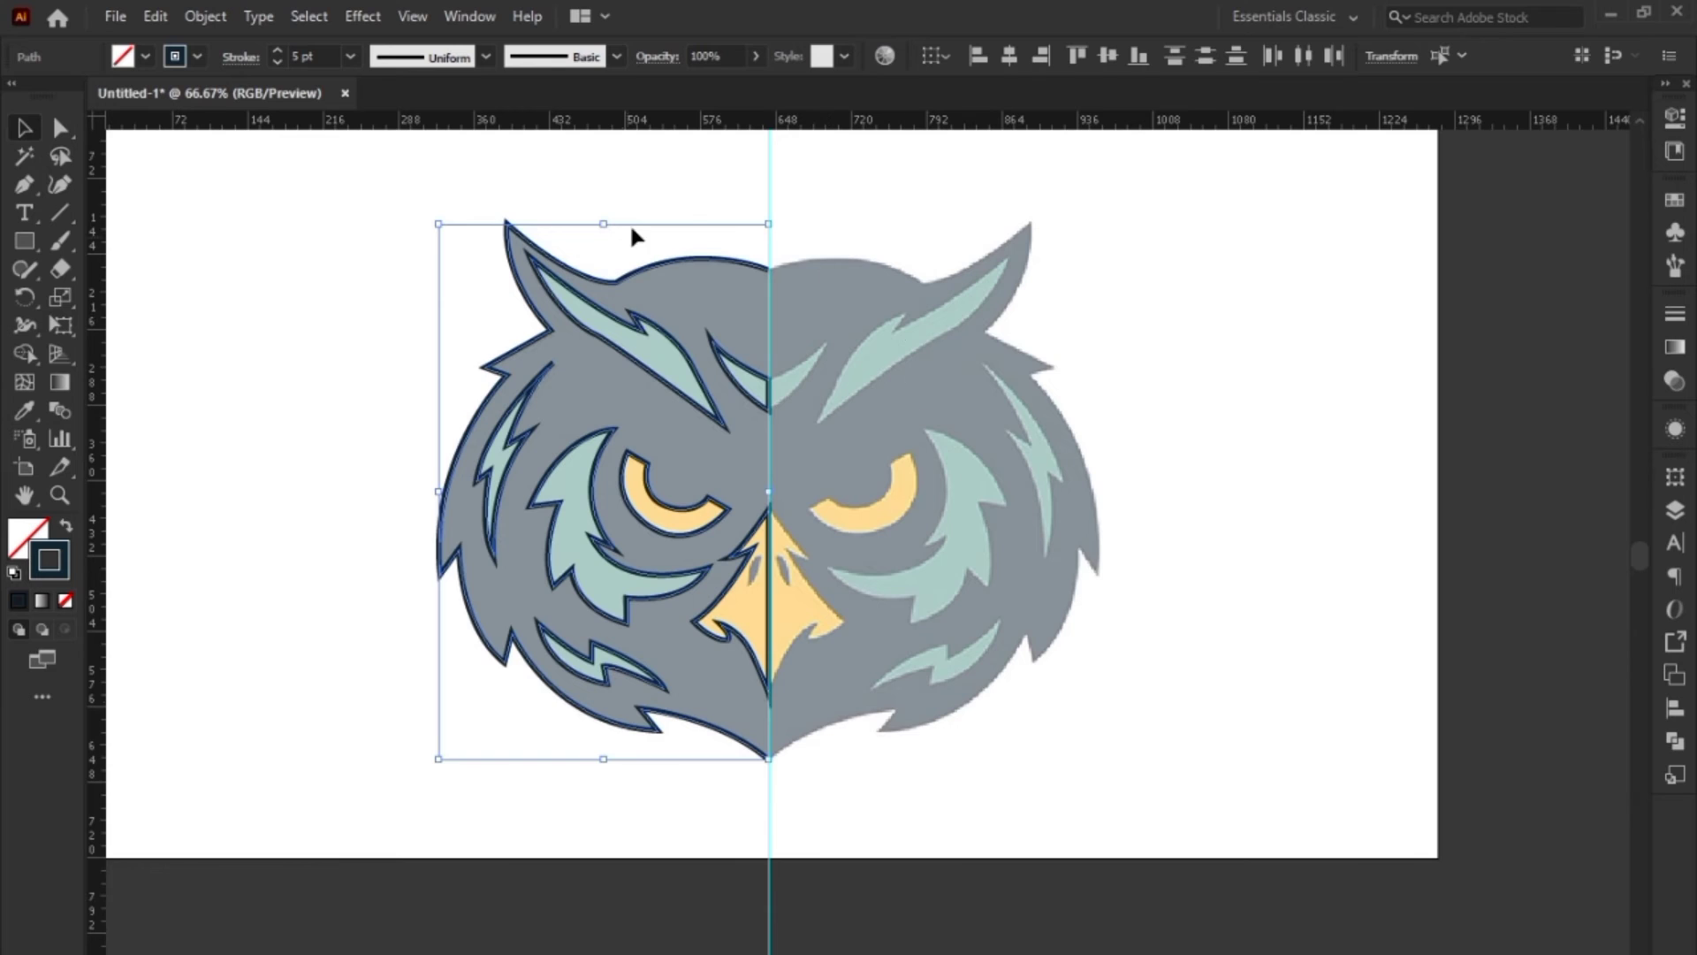
left_click(874, 513)
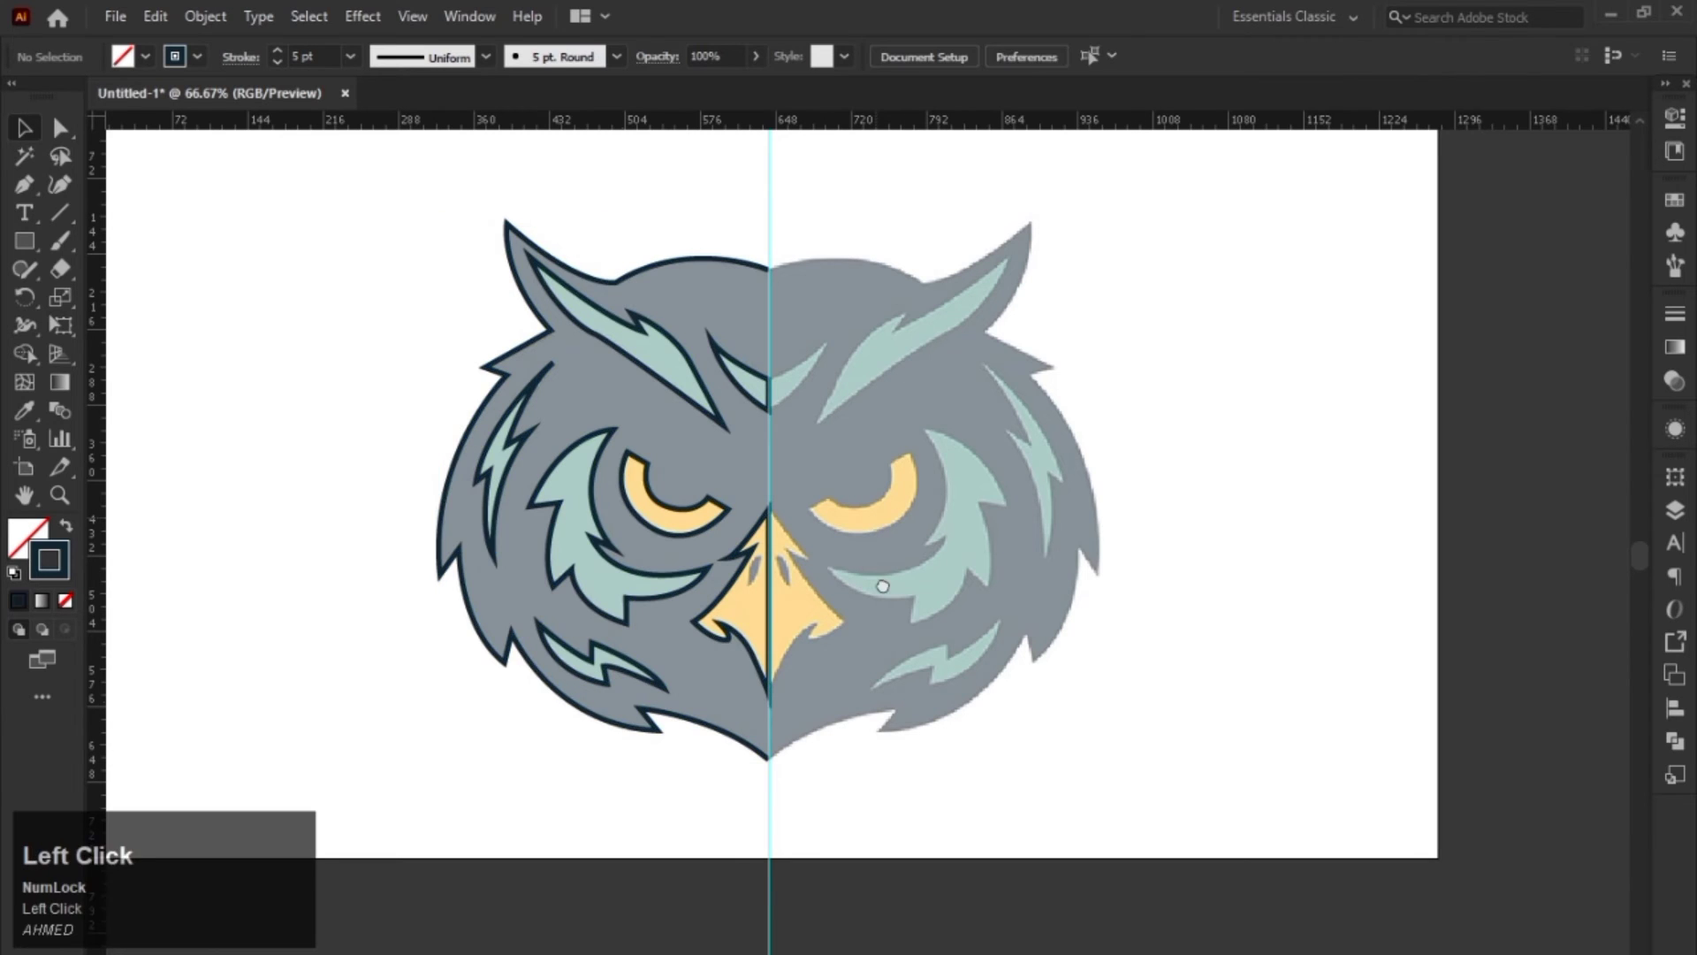
left_click_drag(883, 586, 884, 592)
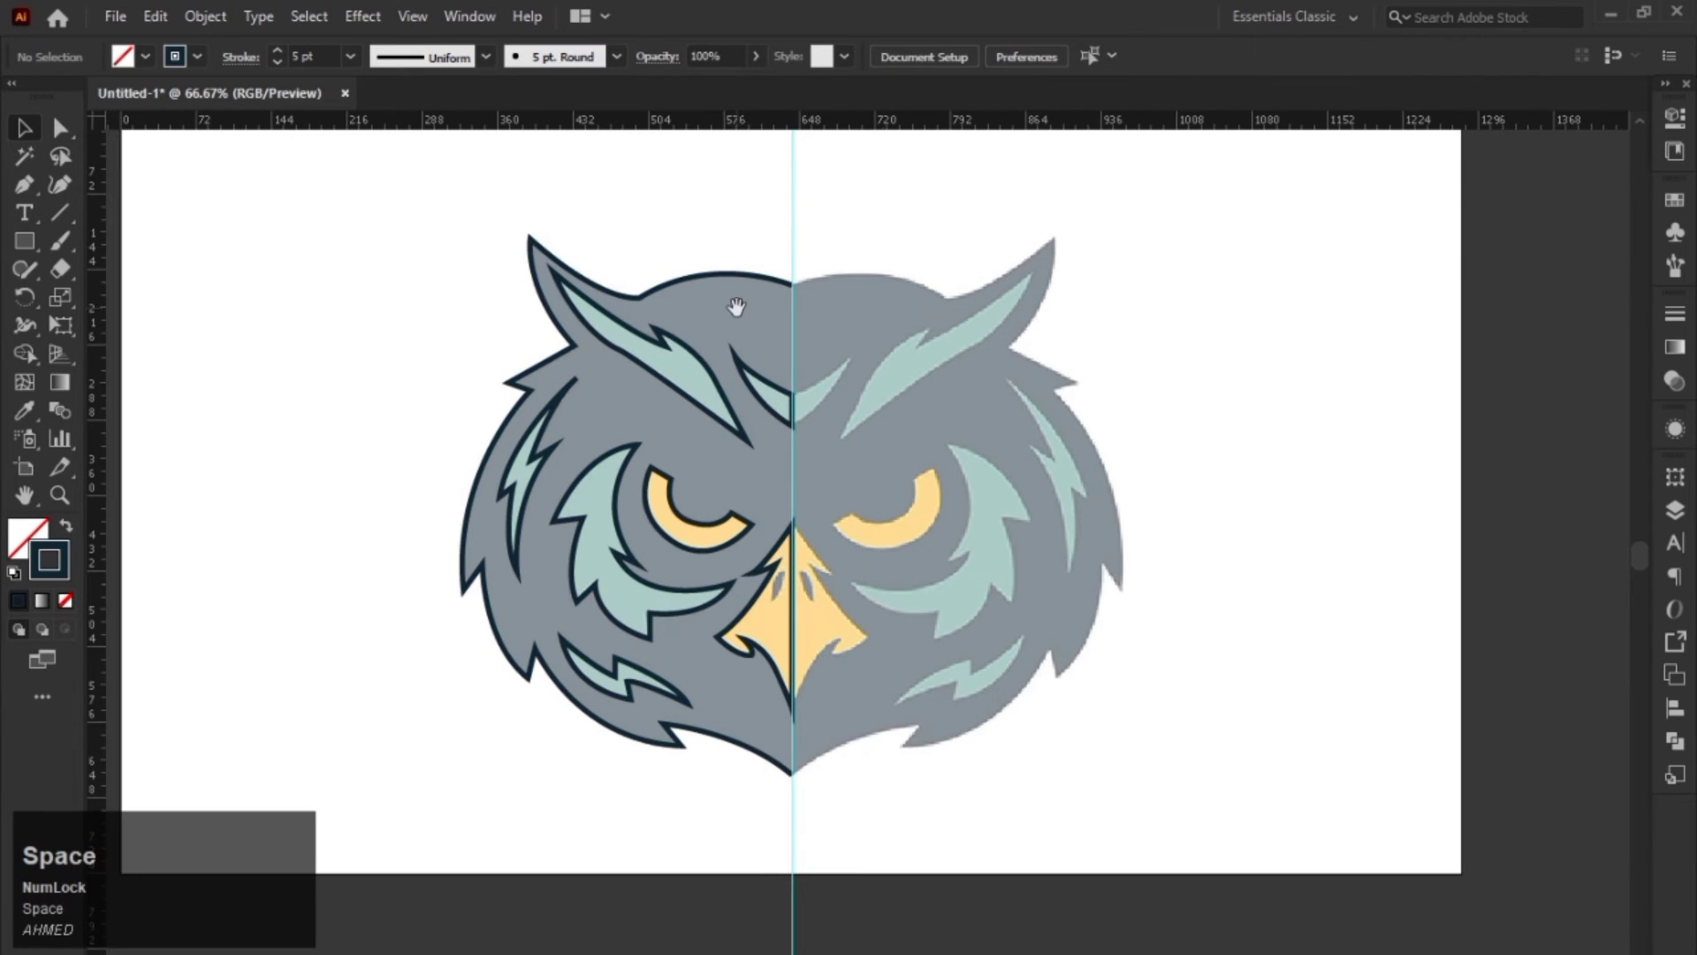
left_click_drag(734, 307, 736, 291)
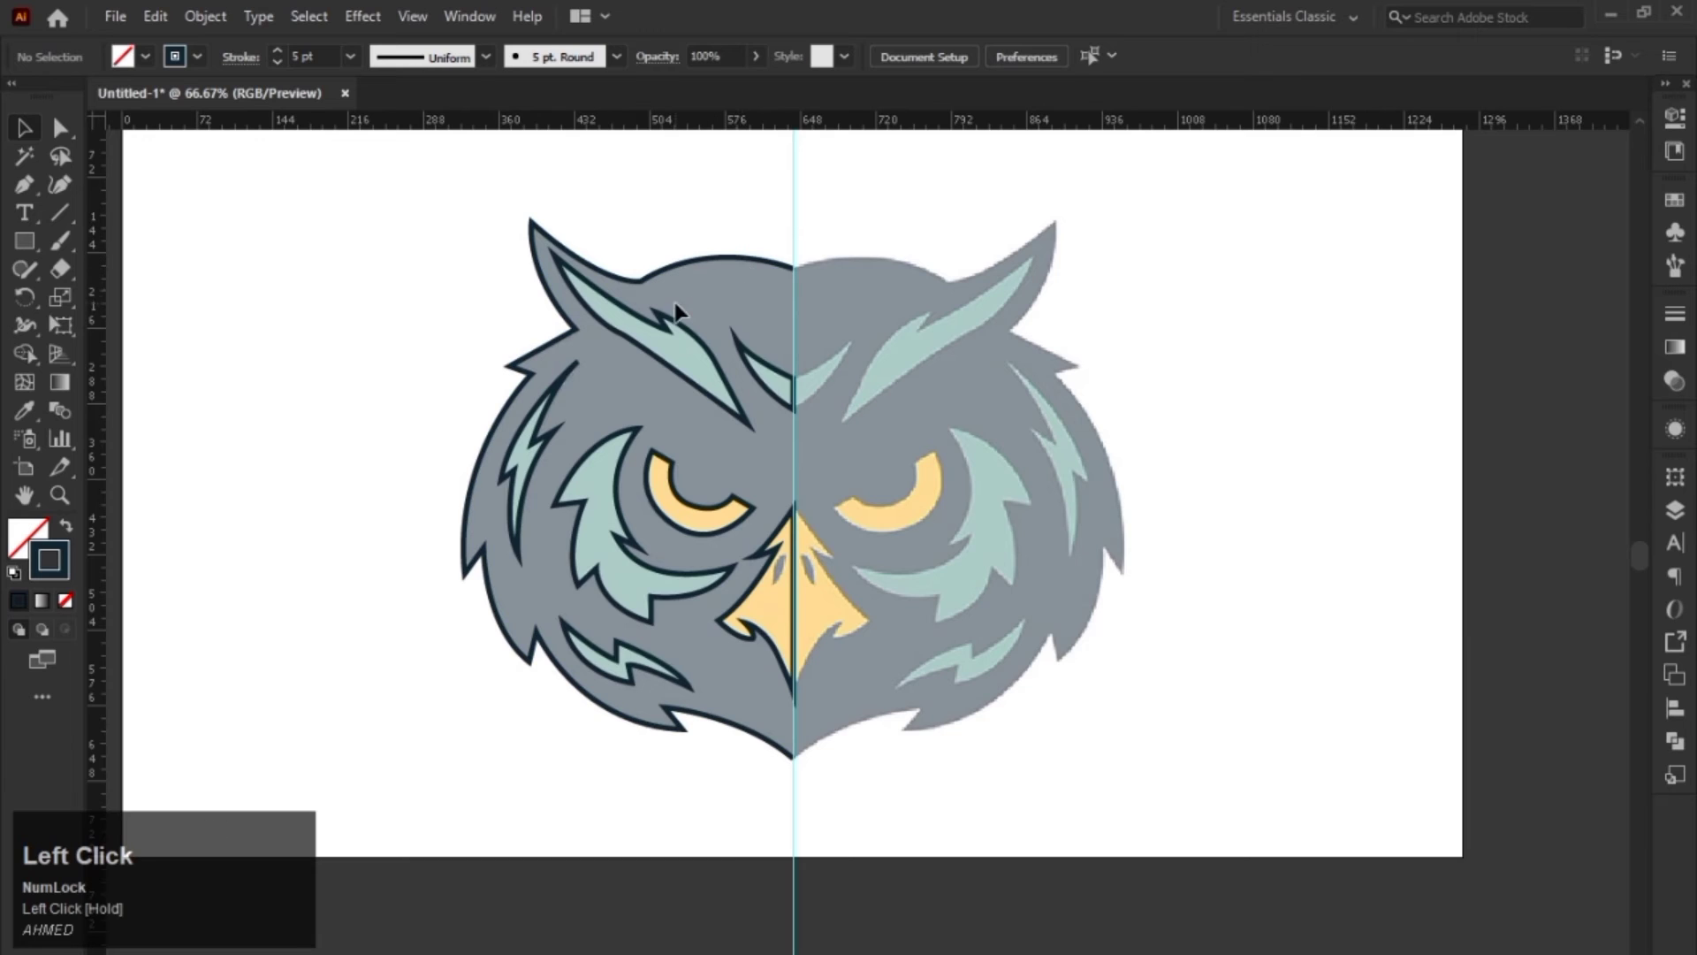
Step: Fill all feather markings on the left half with the green sampled from the reference using the Eyedropper, and set their opacity to 100%
left_click_drag(682, 470, 731, 440)
left_click_drag(801, 295, 724, 378)
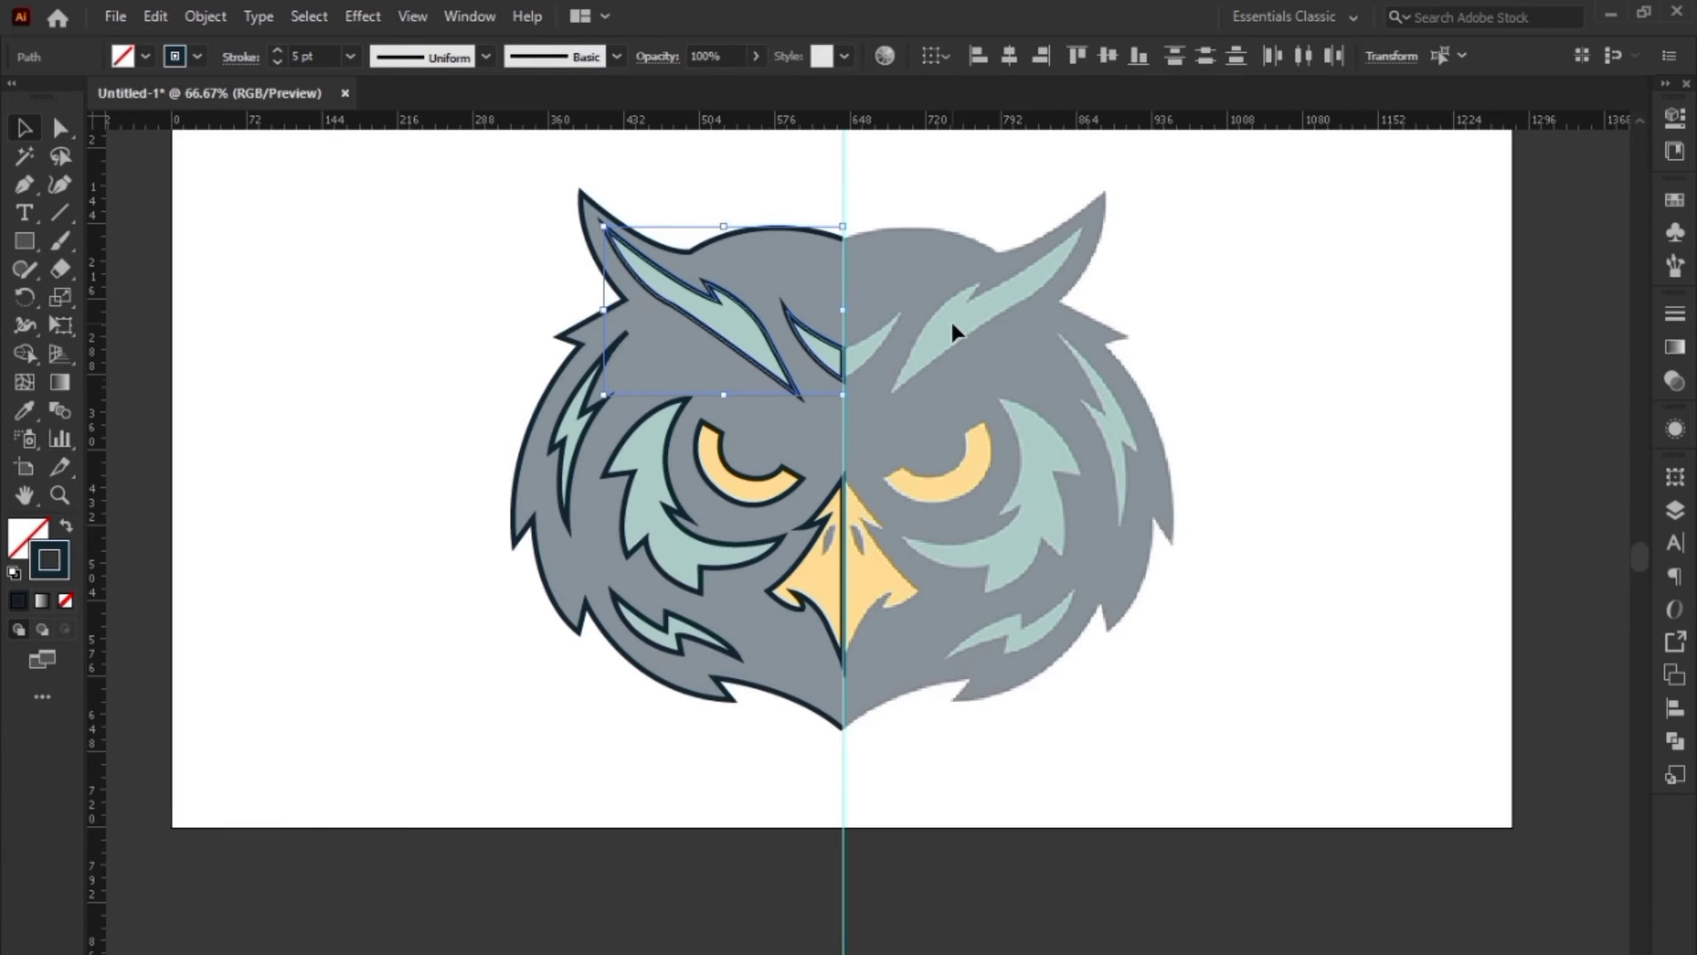
left_click(581, 427, "shift")
left_click(617, 444, "shift")
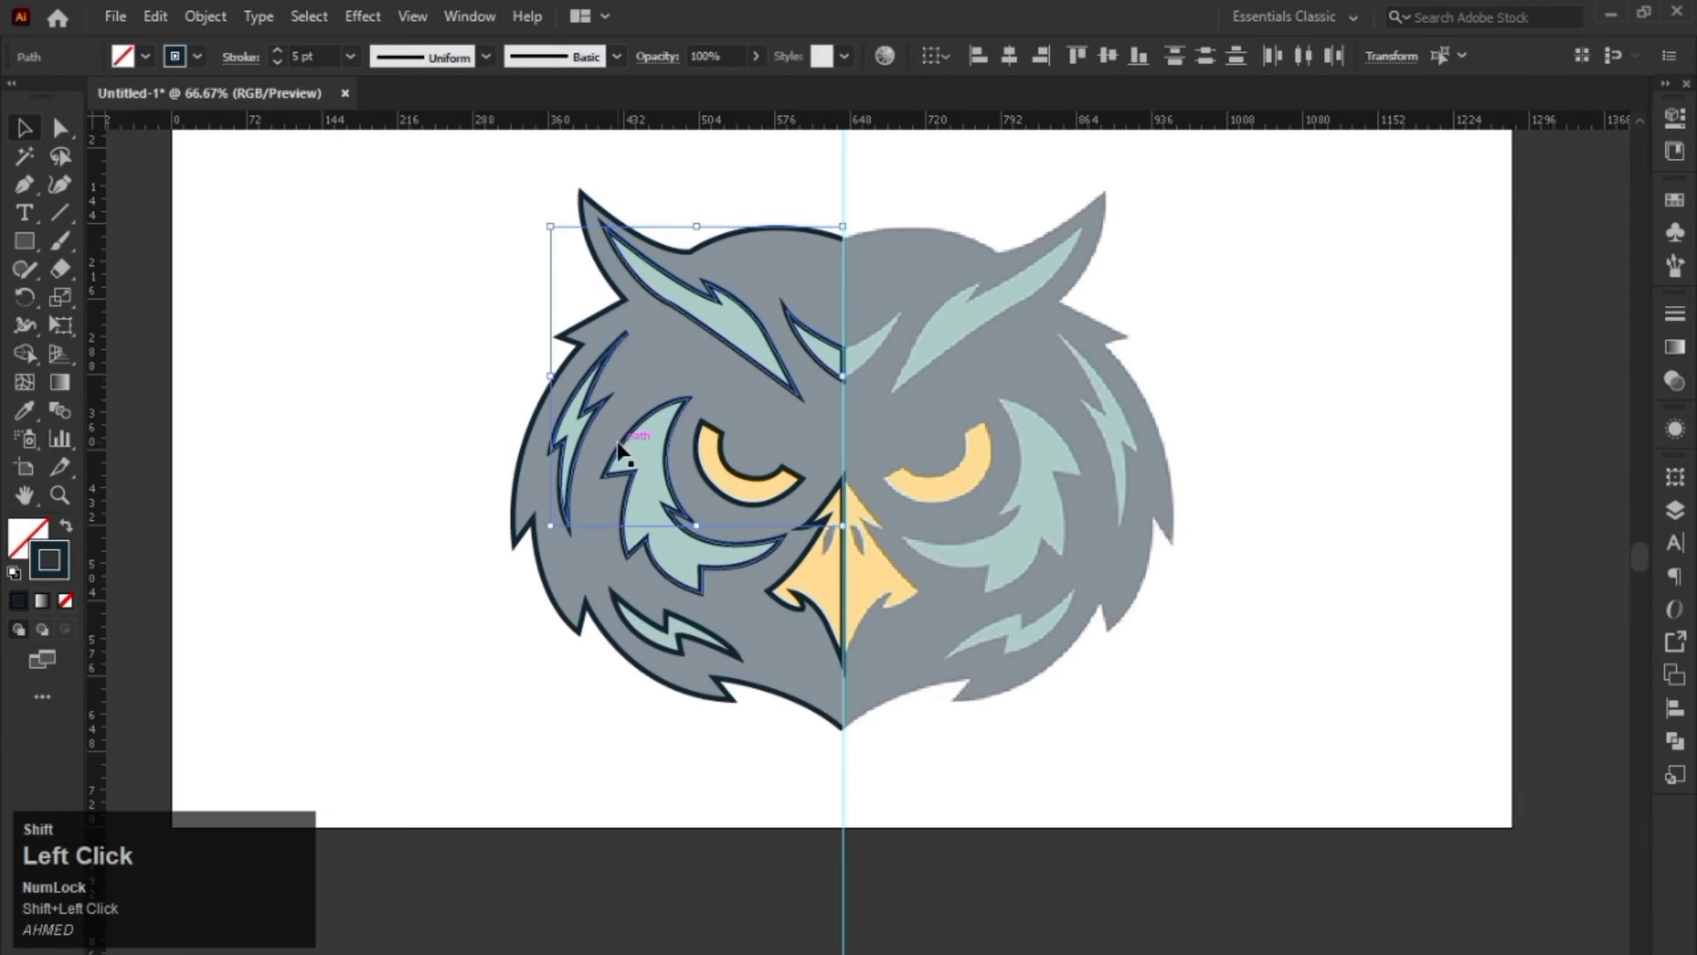
left_click(658, 629, "shift")
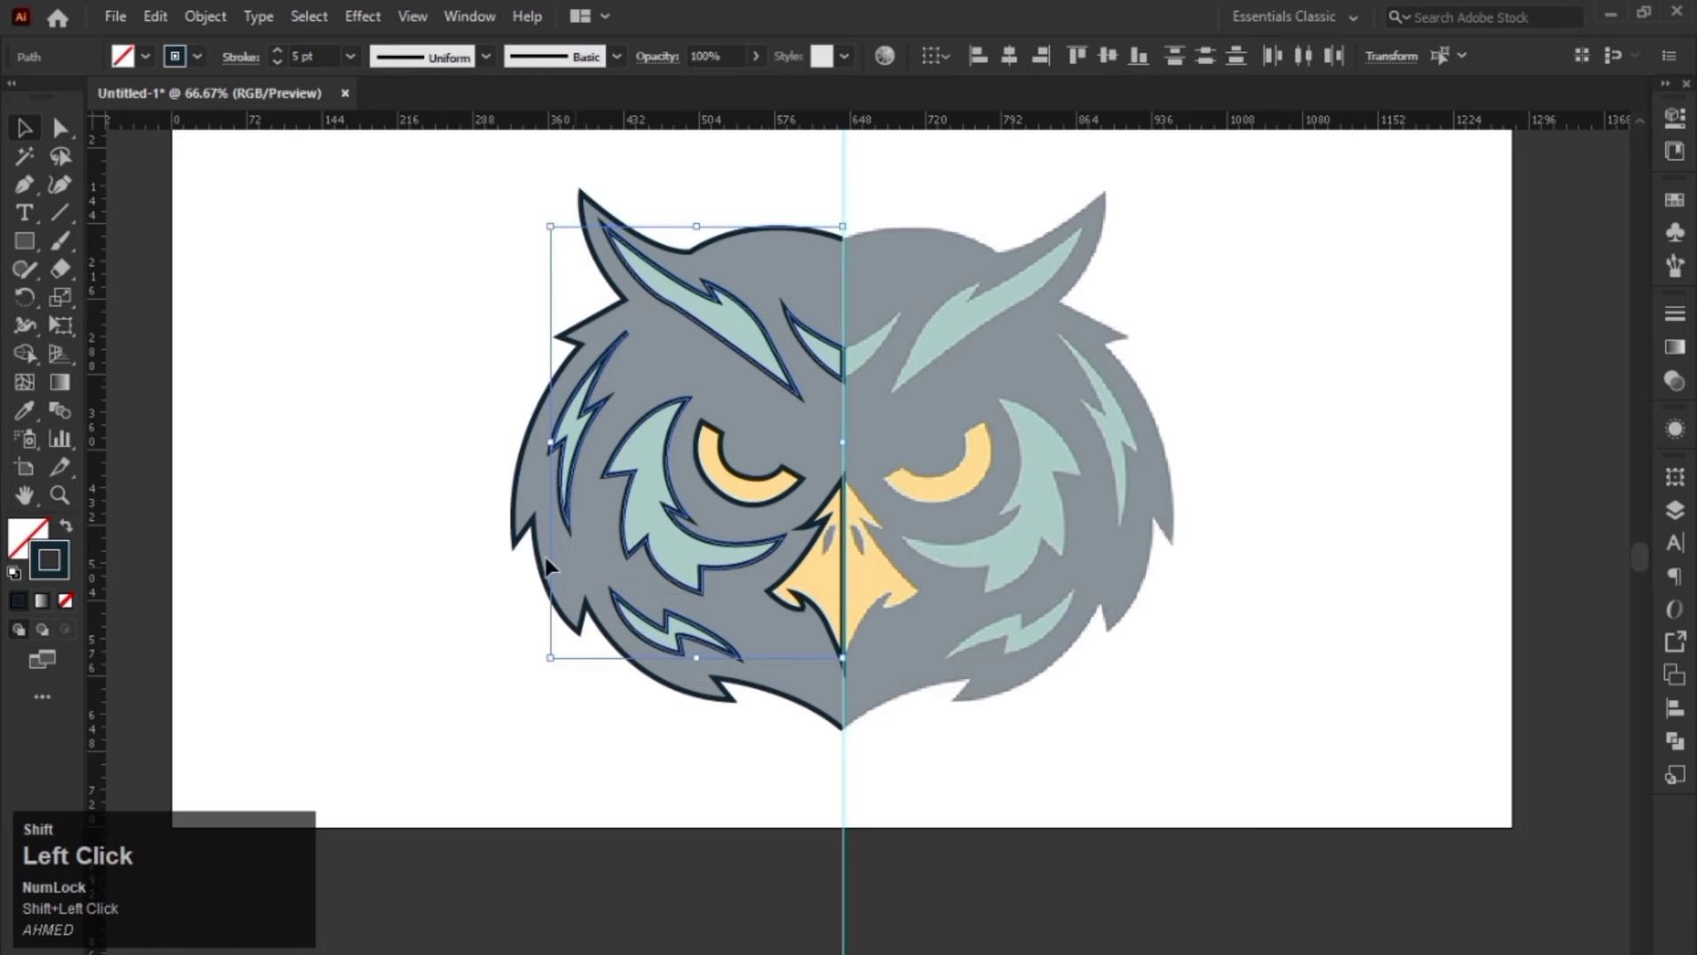
left_click(23, 410)
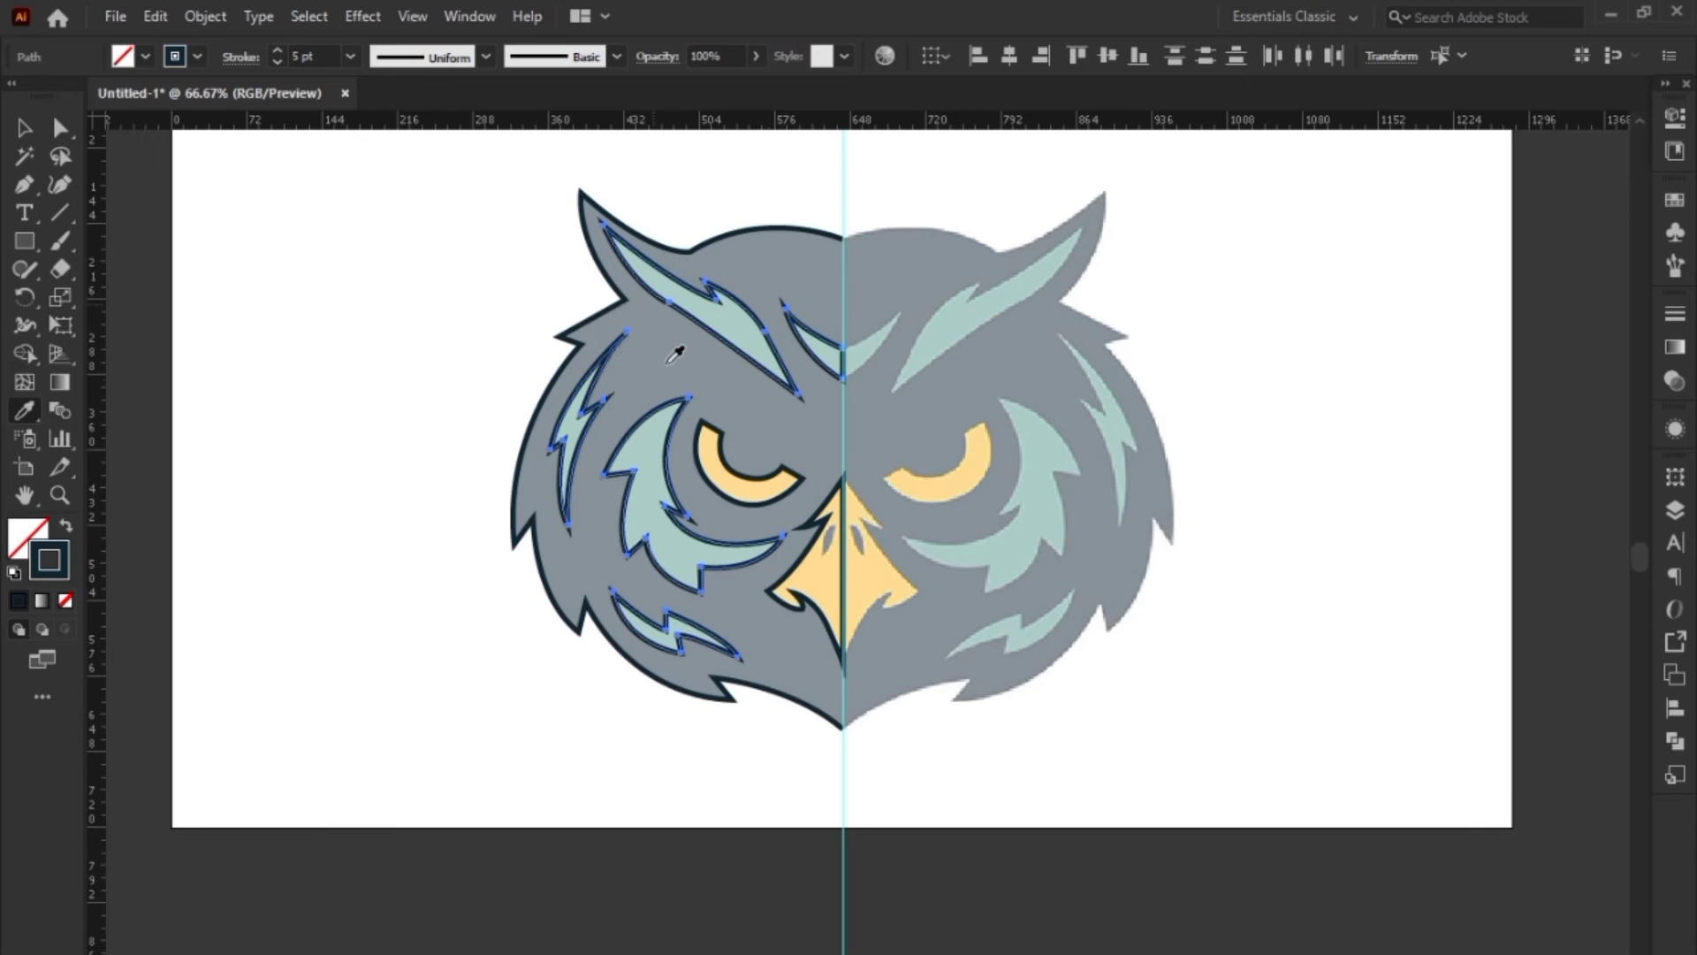
left_click(950, 318)
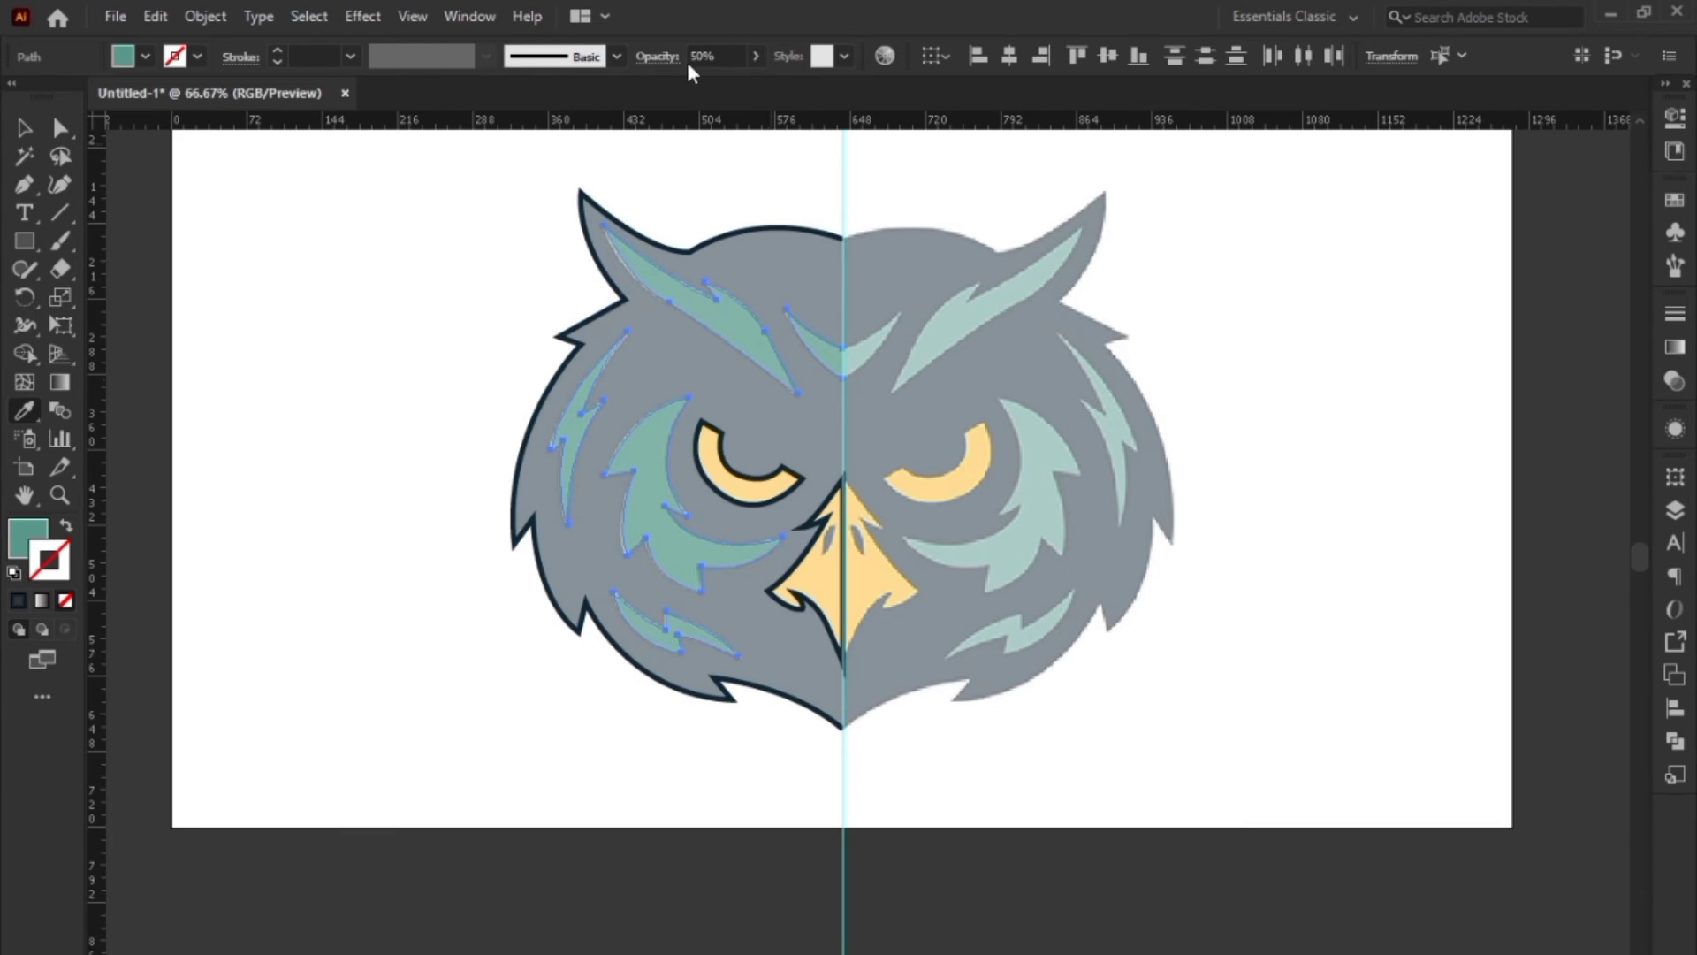
left_click(762, 63)
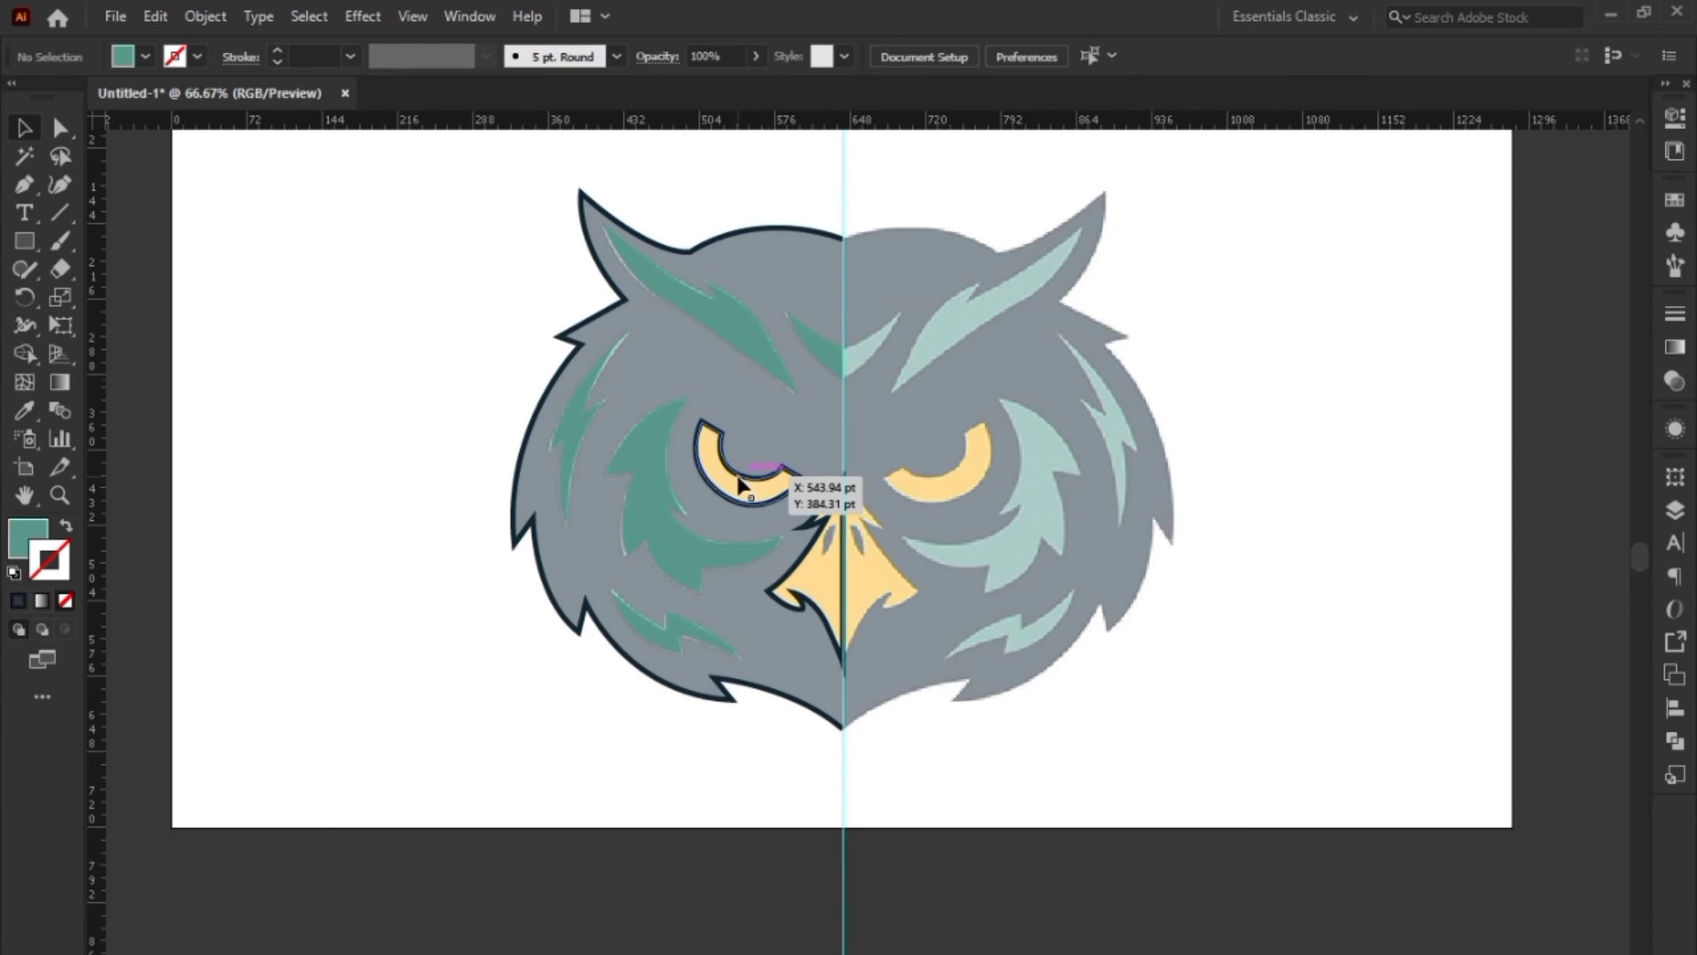
Step: Fill the left eye and half beak with the yellow sampled from the reference beak, set their opacity to 100%, and deselect them
left_click(738, 485)
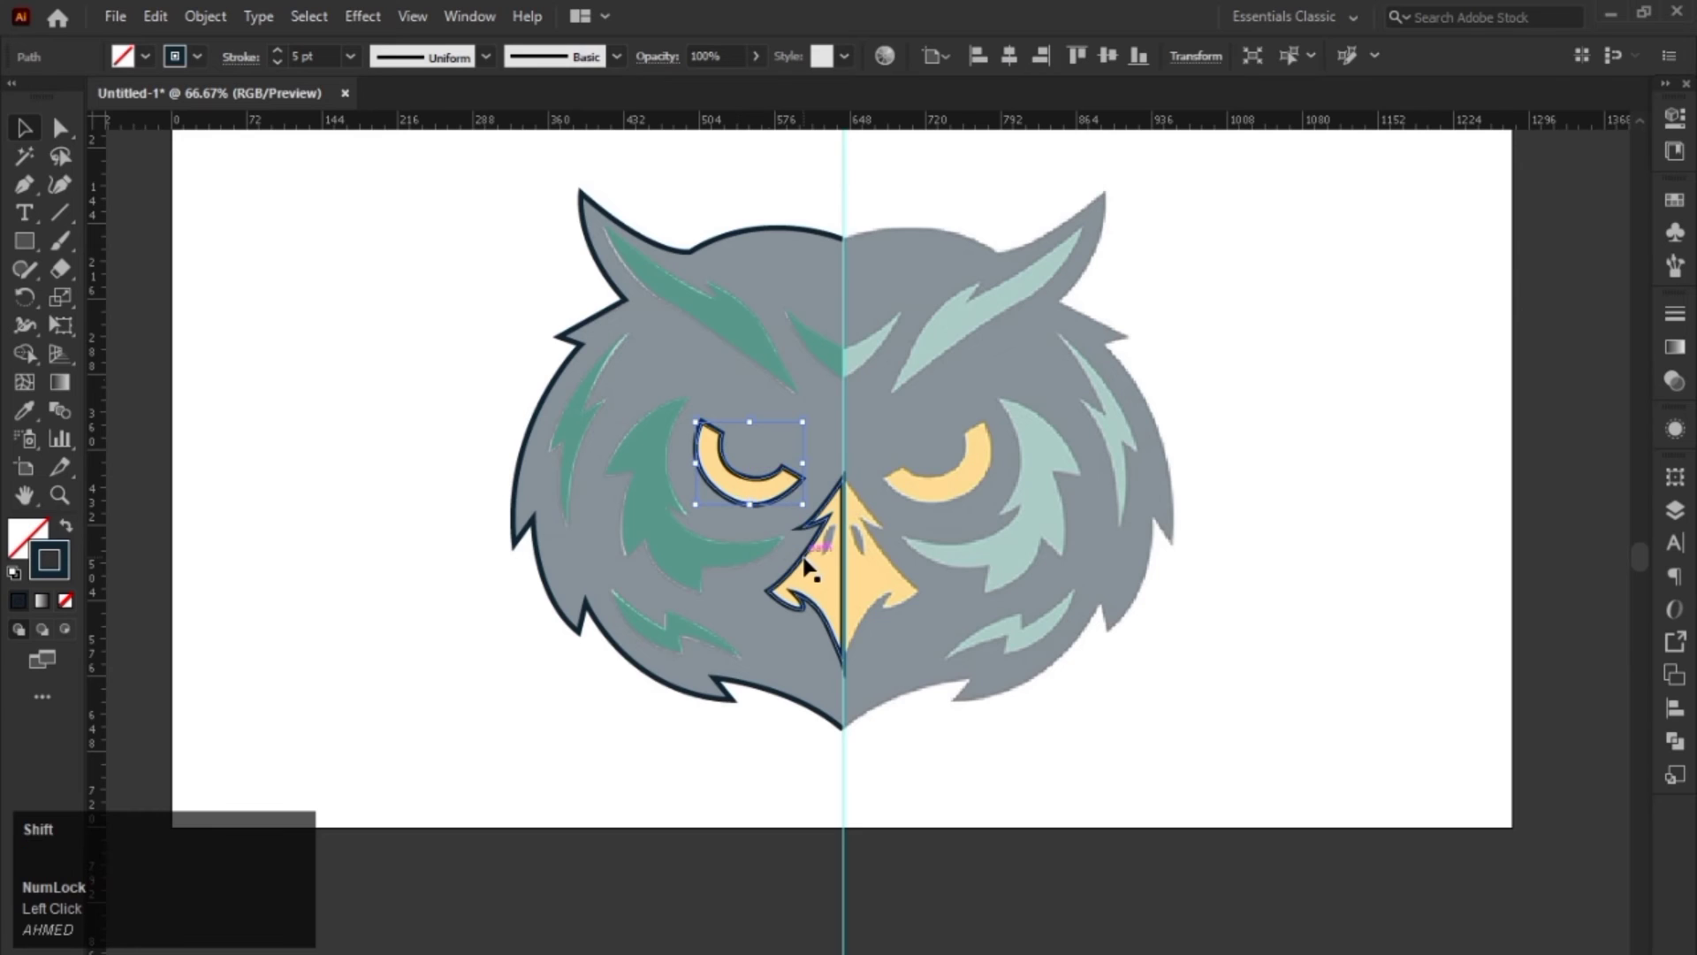
left_click(804, 564, "shift")
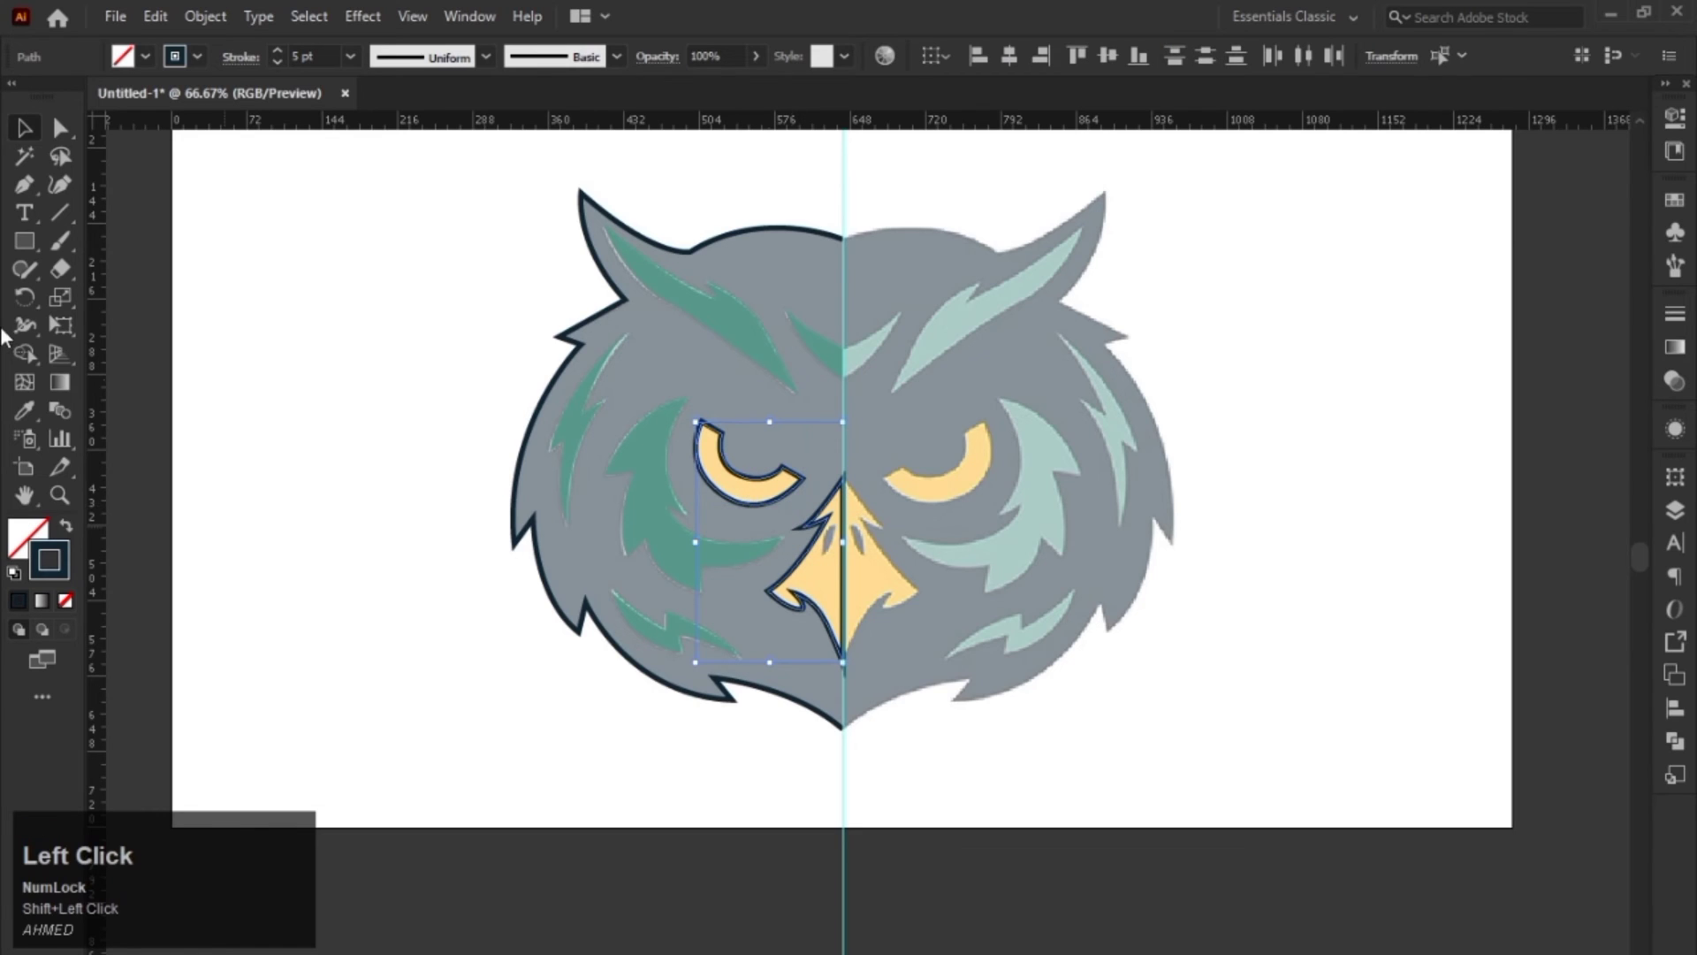
left_click(25, 411)
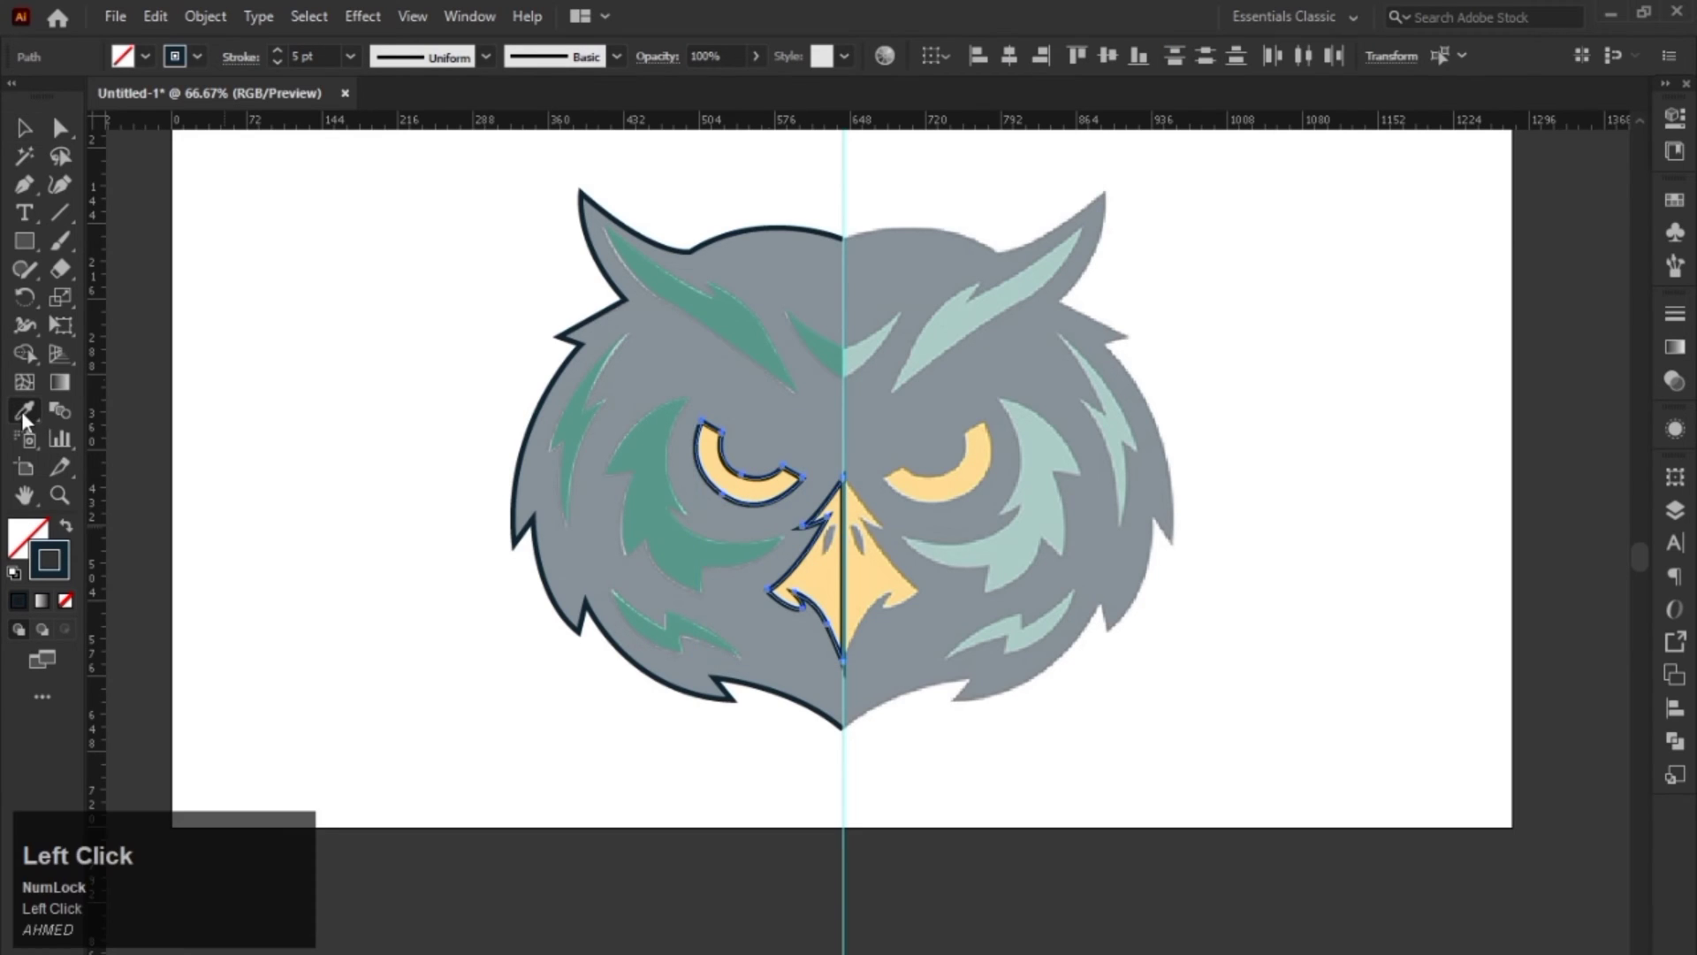
left_click(882, 575)
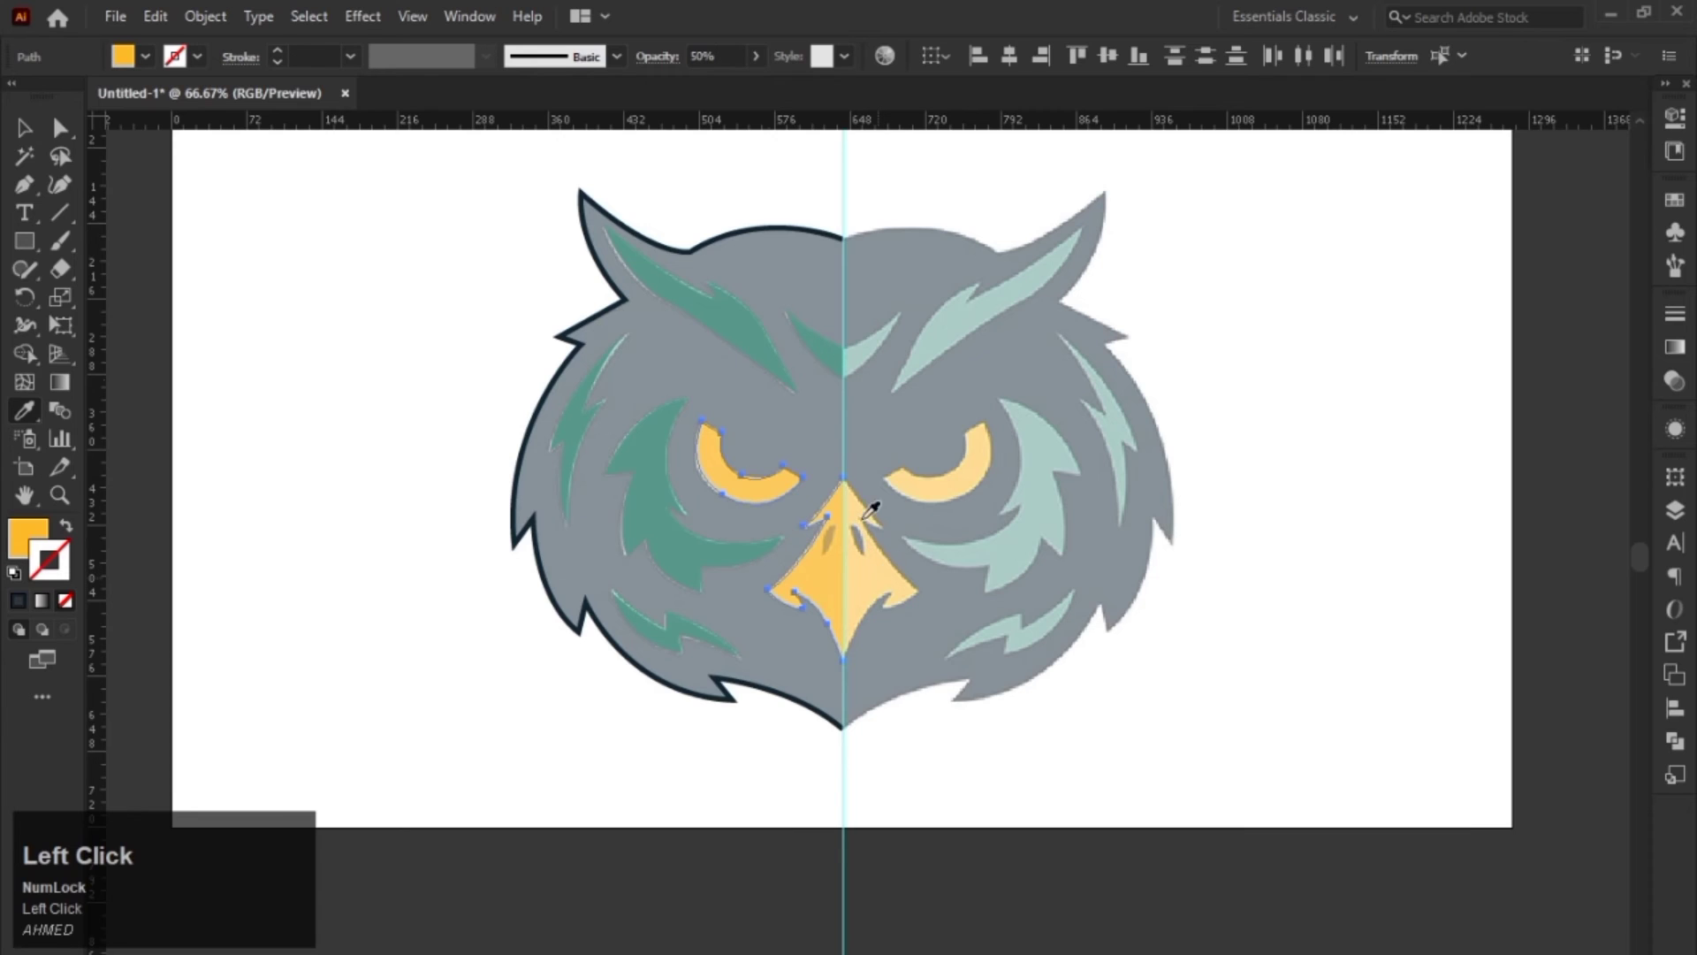
left_click(753, 56)
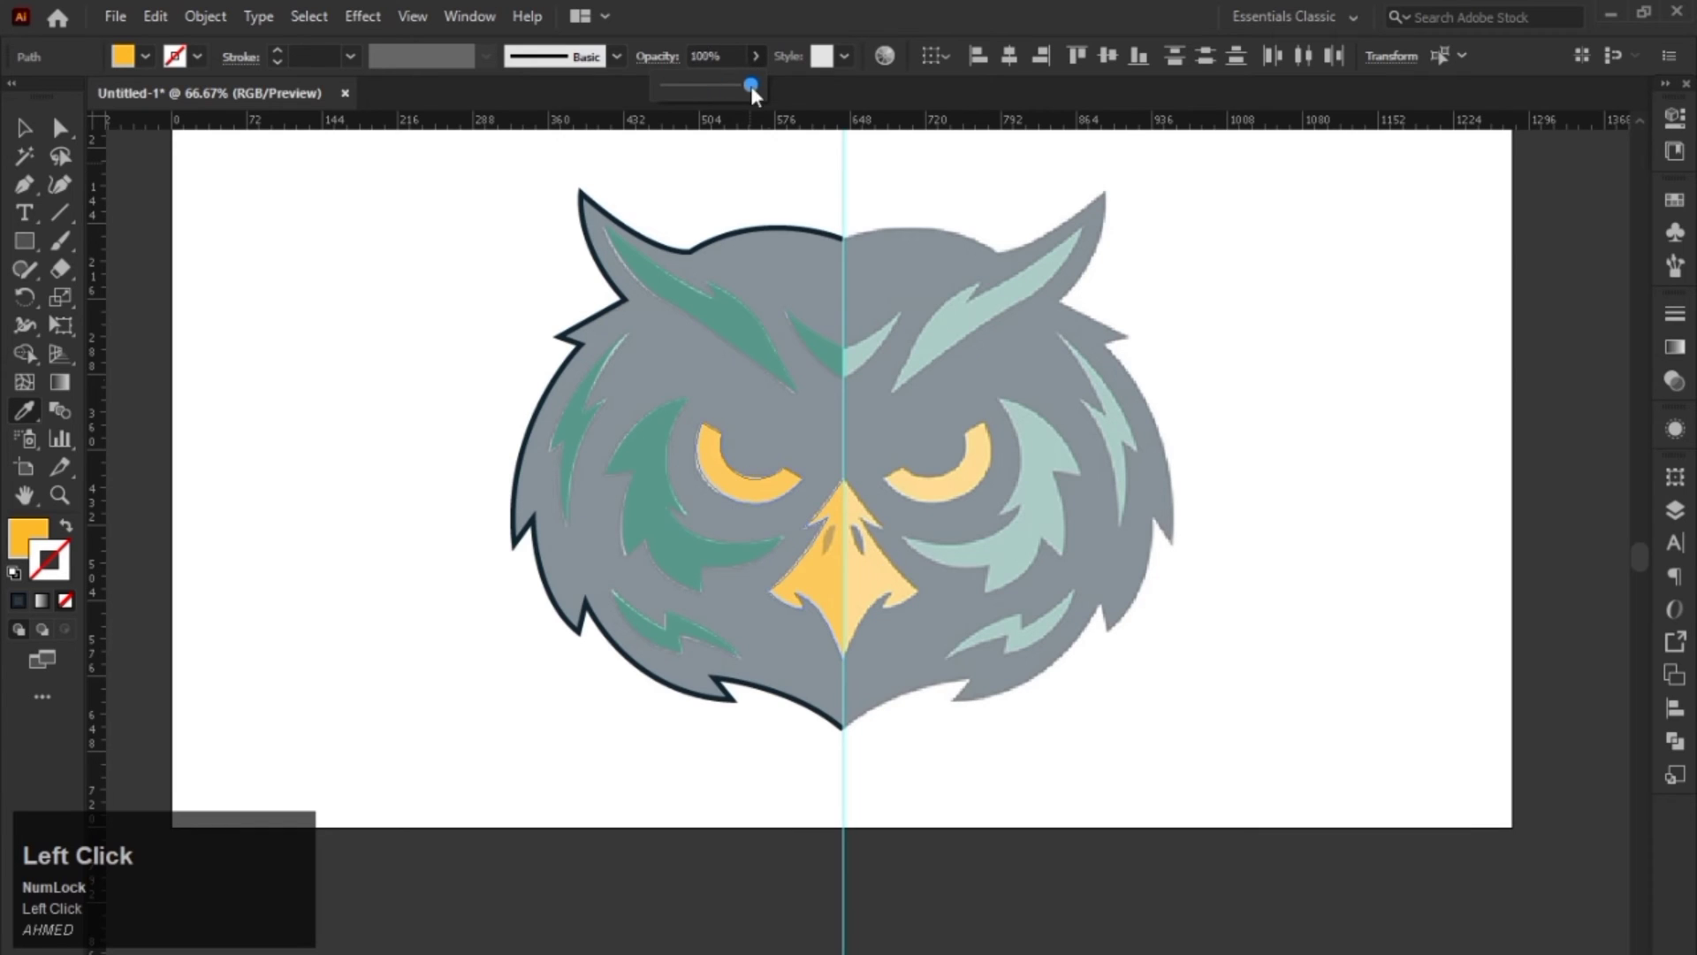
left_click_drag(750, 86, 764, 93)
left_click(23, 133)
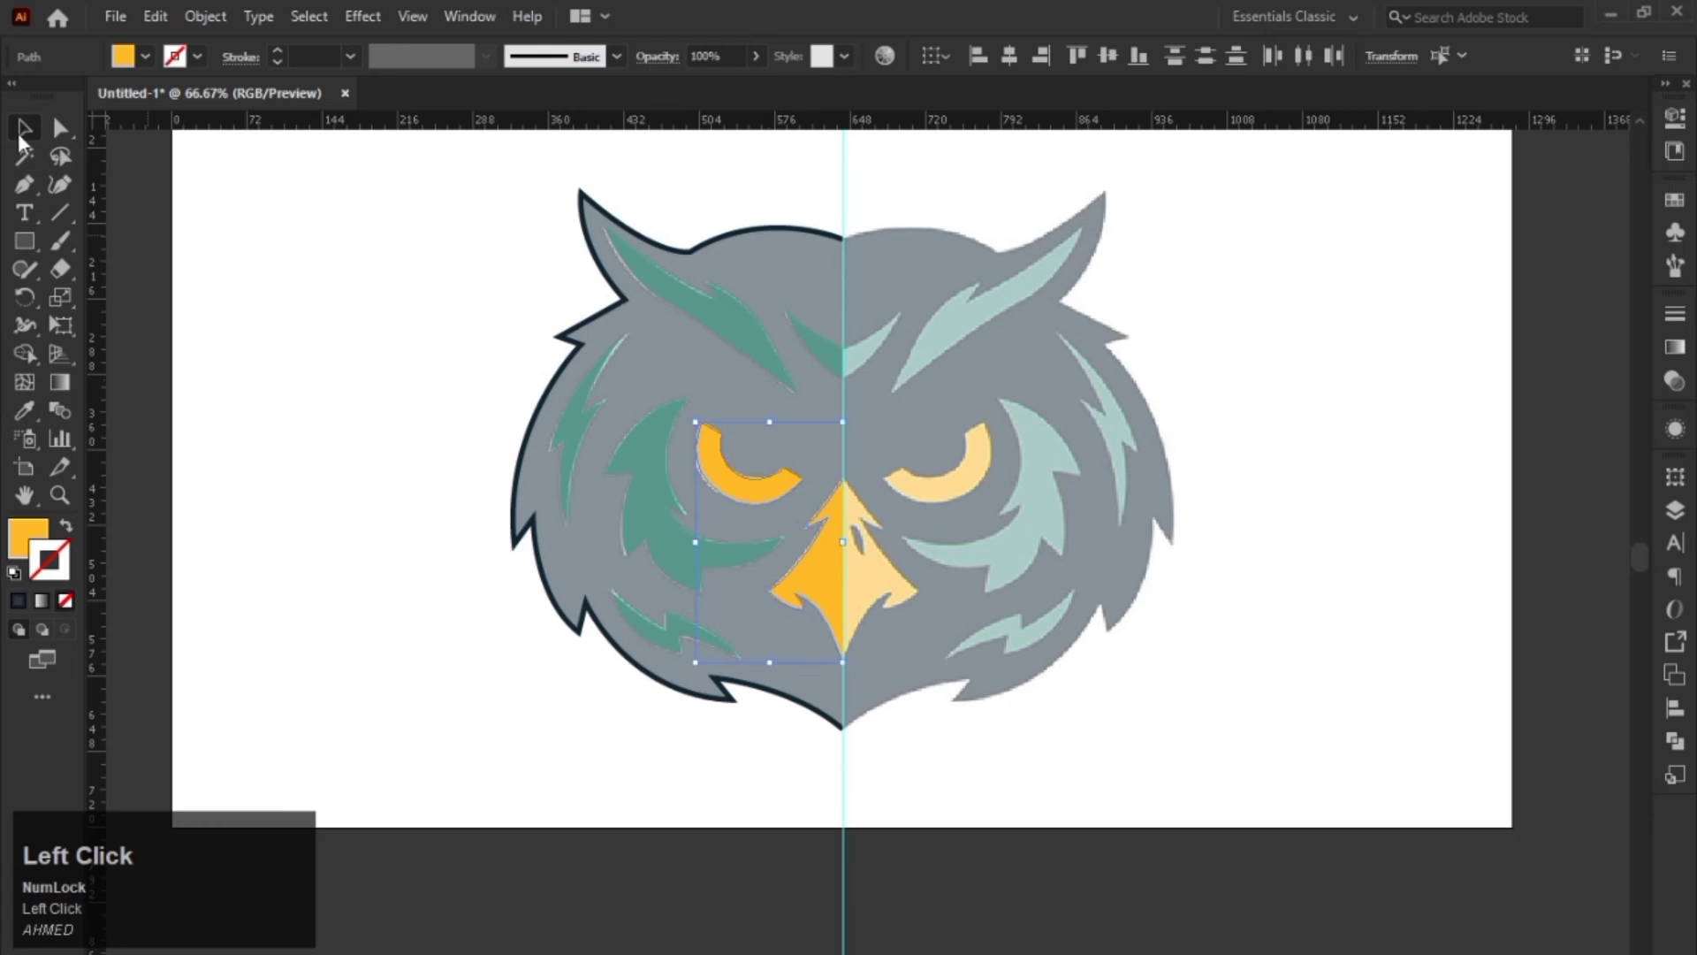
left_click(248, 322)
Step: Swap the fill and stroke of the left head outline to make it a solid dark navy shape
double_click(692, 253)
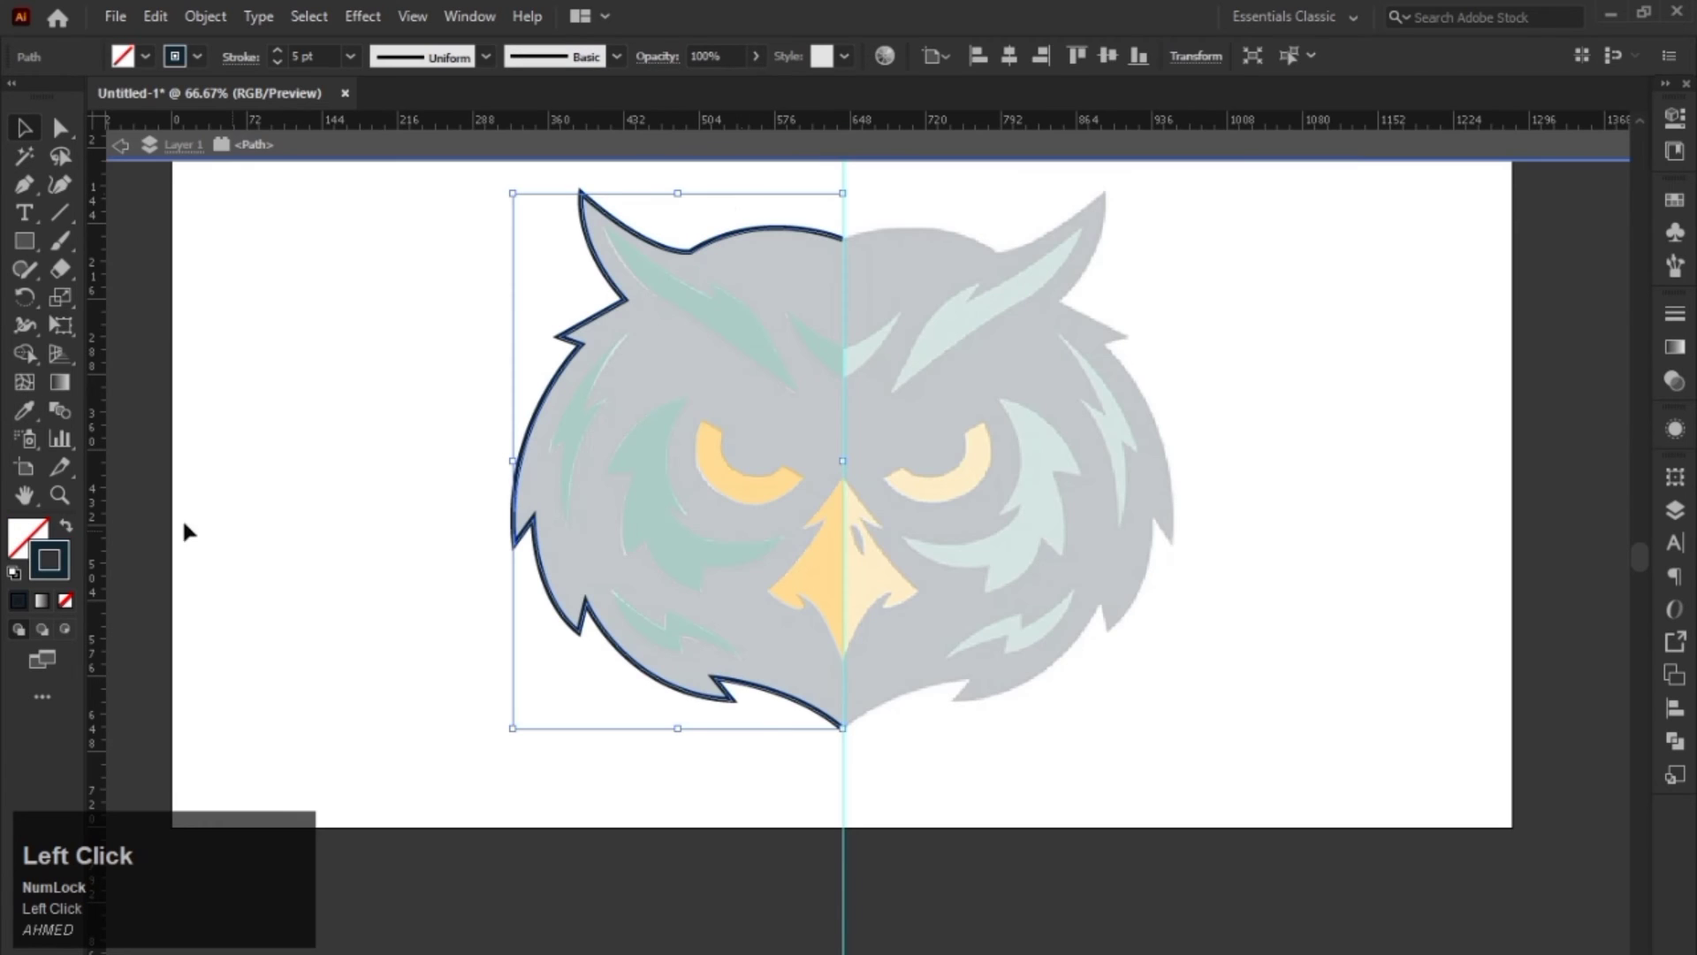
left_click(67, 526)
double_click(342, 385)
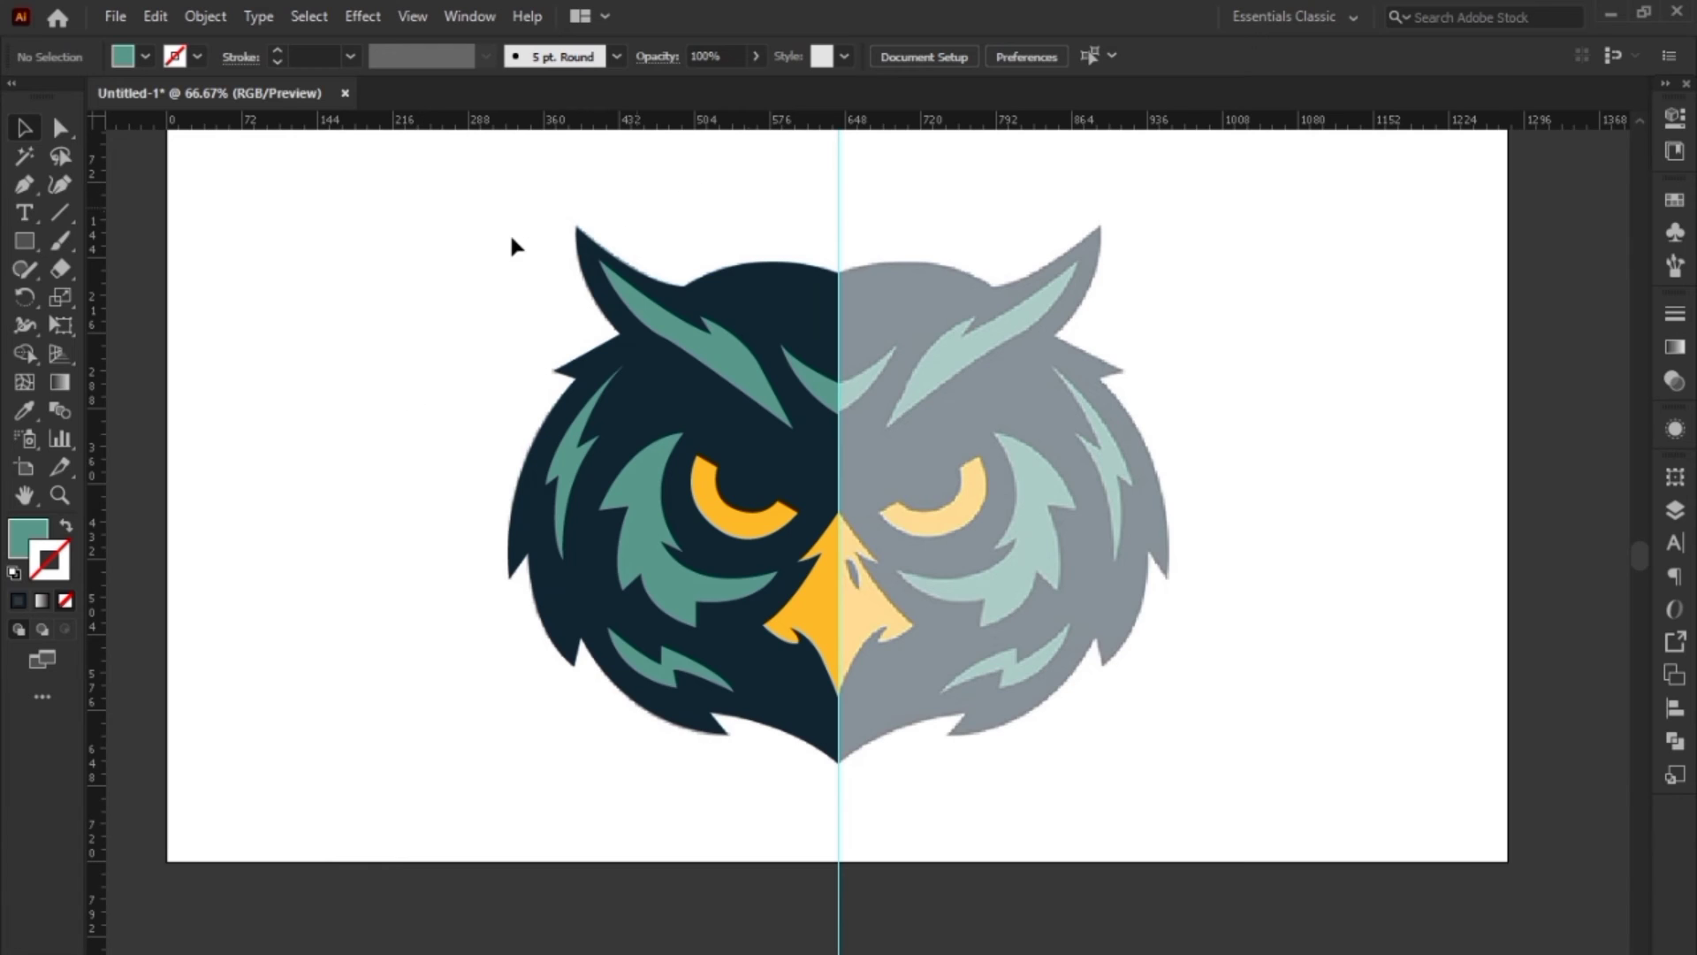
Step: Select all shapes of the coloured left half and group them
left_click_drag(929, 739, 917, 689)
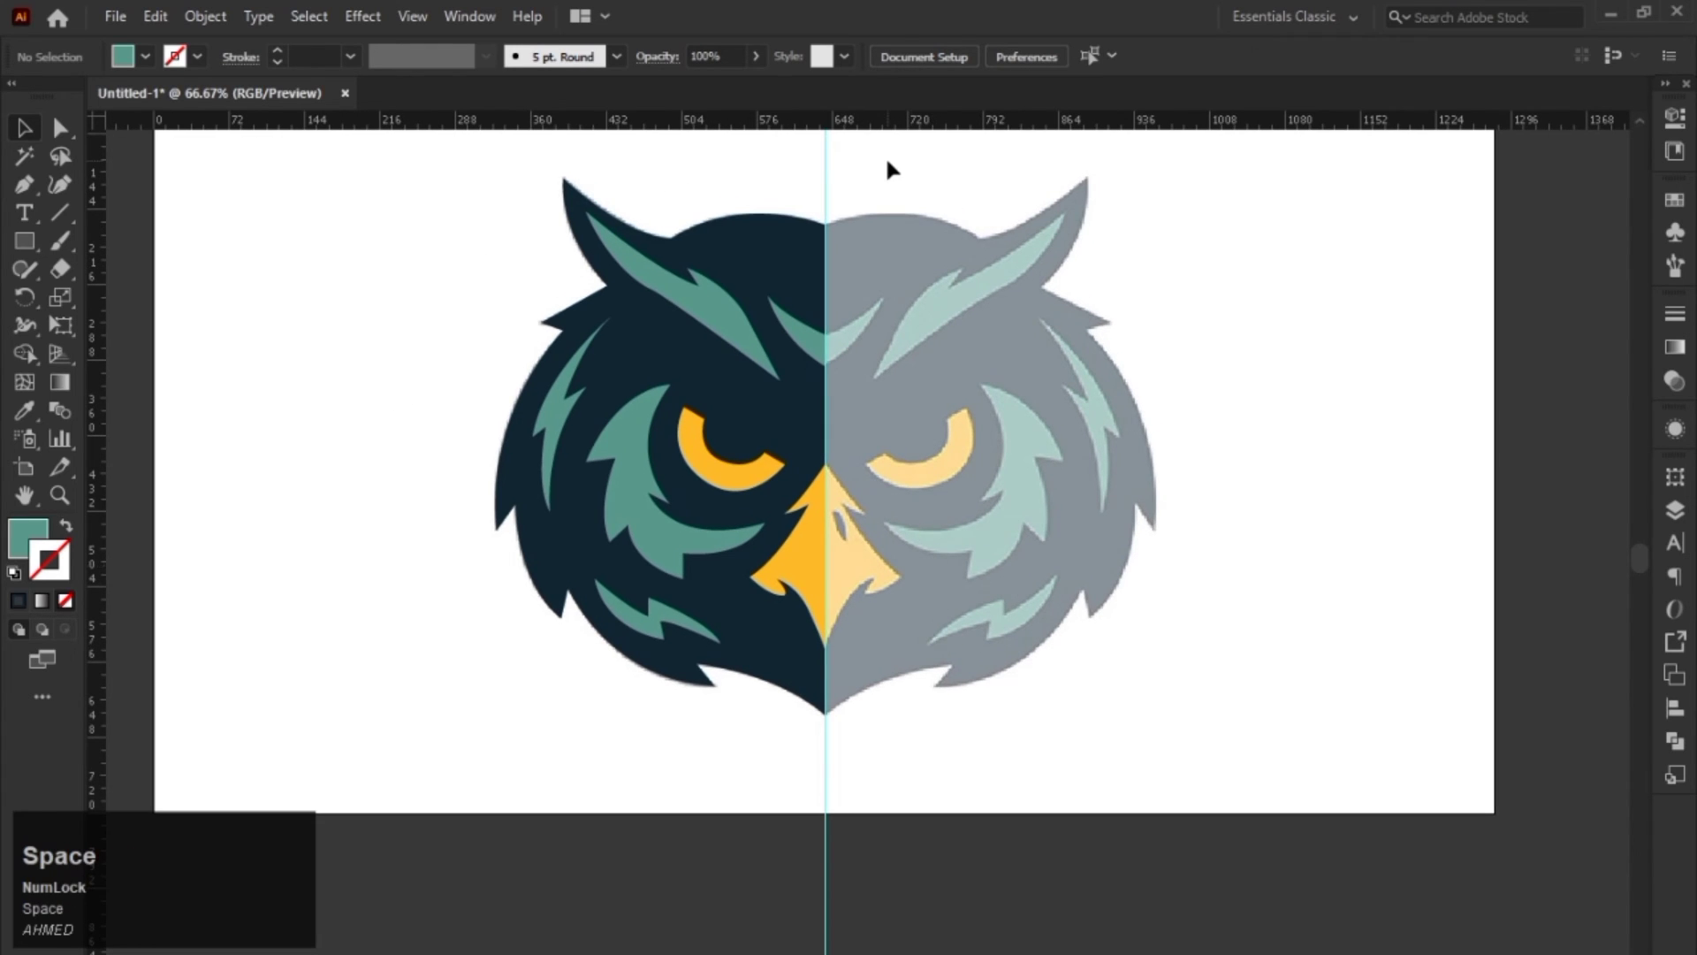
left_click_drag(888, 162, 417, 814)
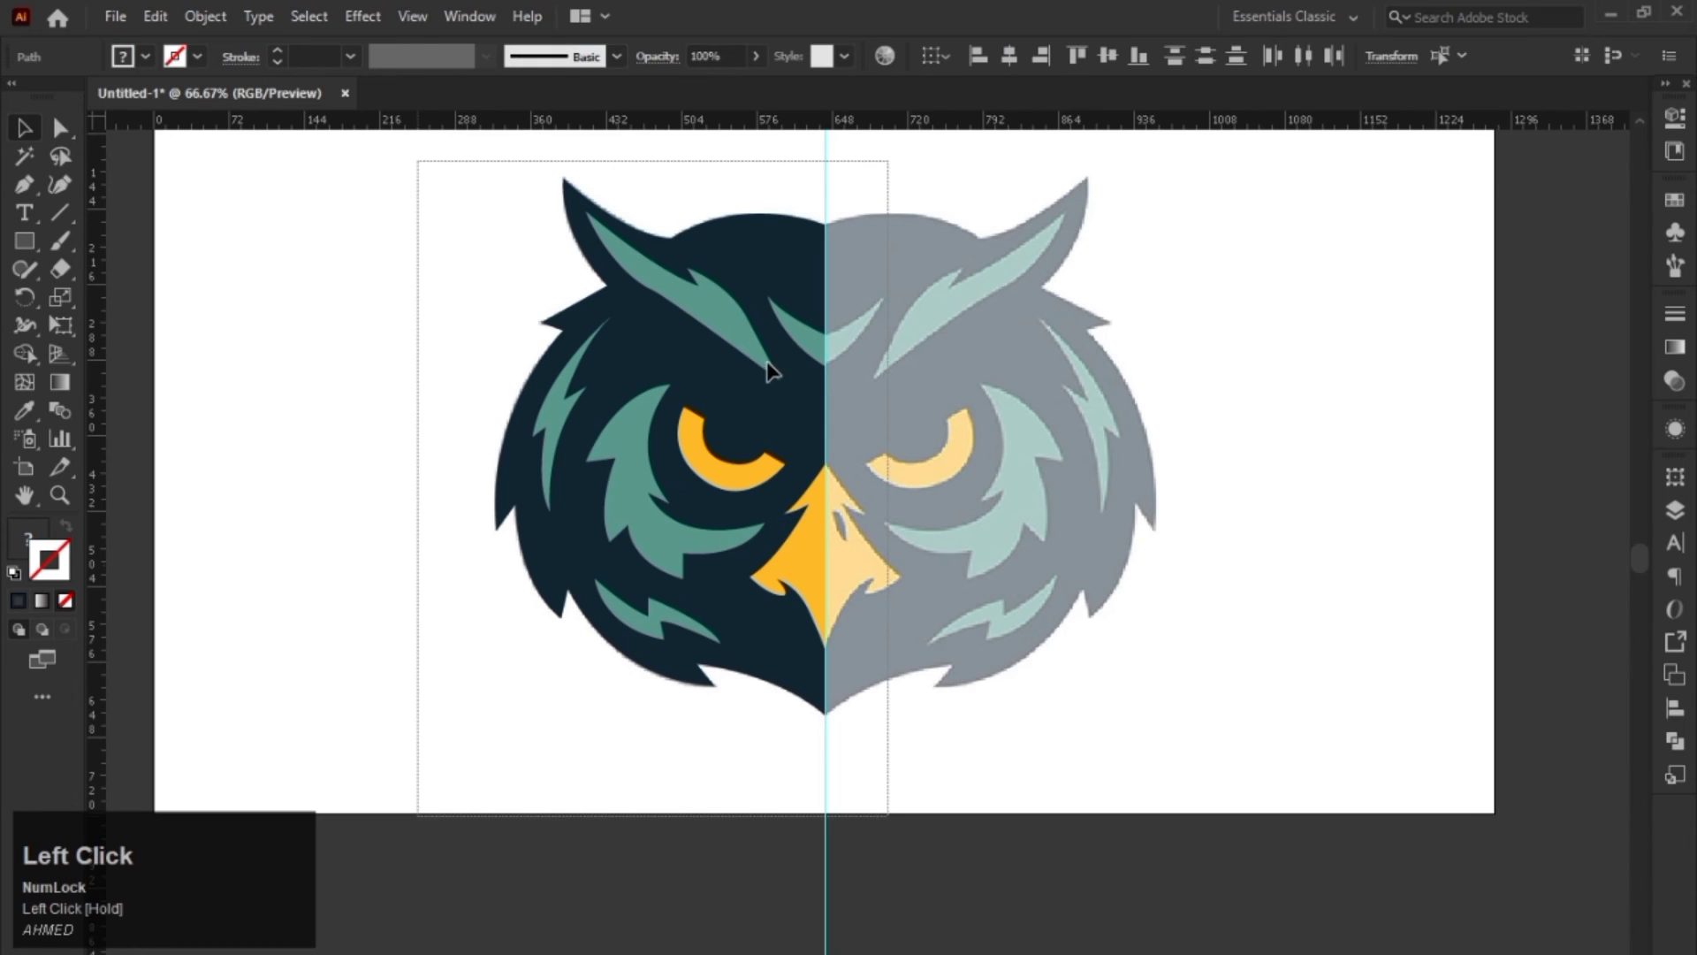
right_click(758, 289)
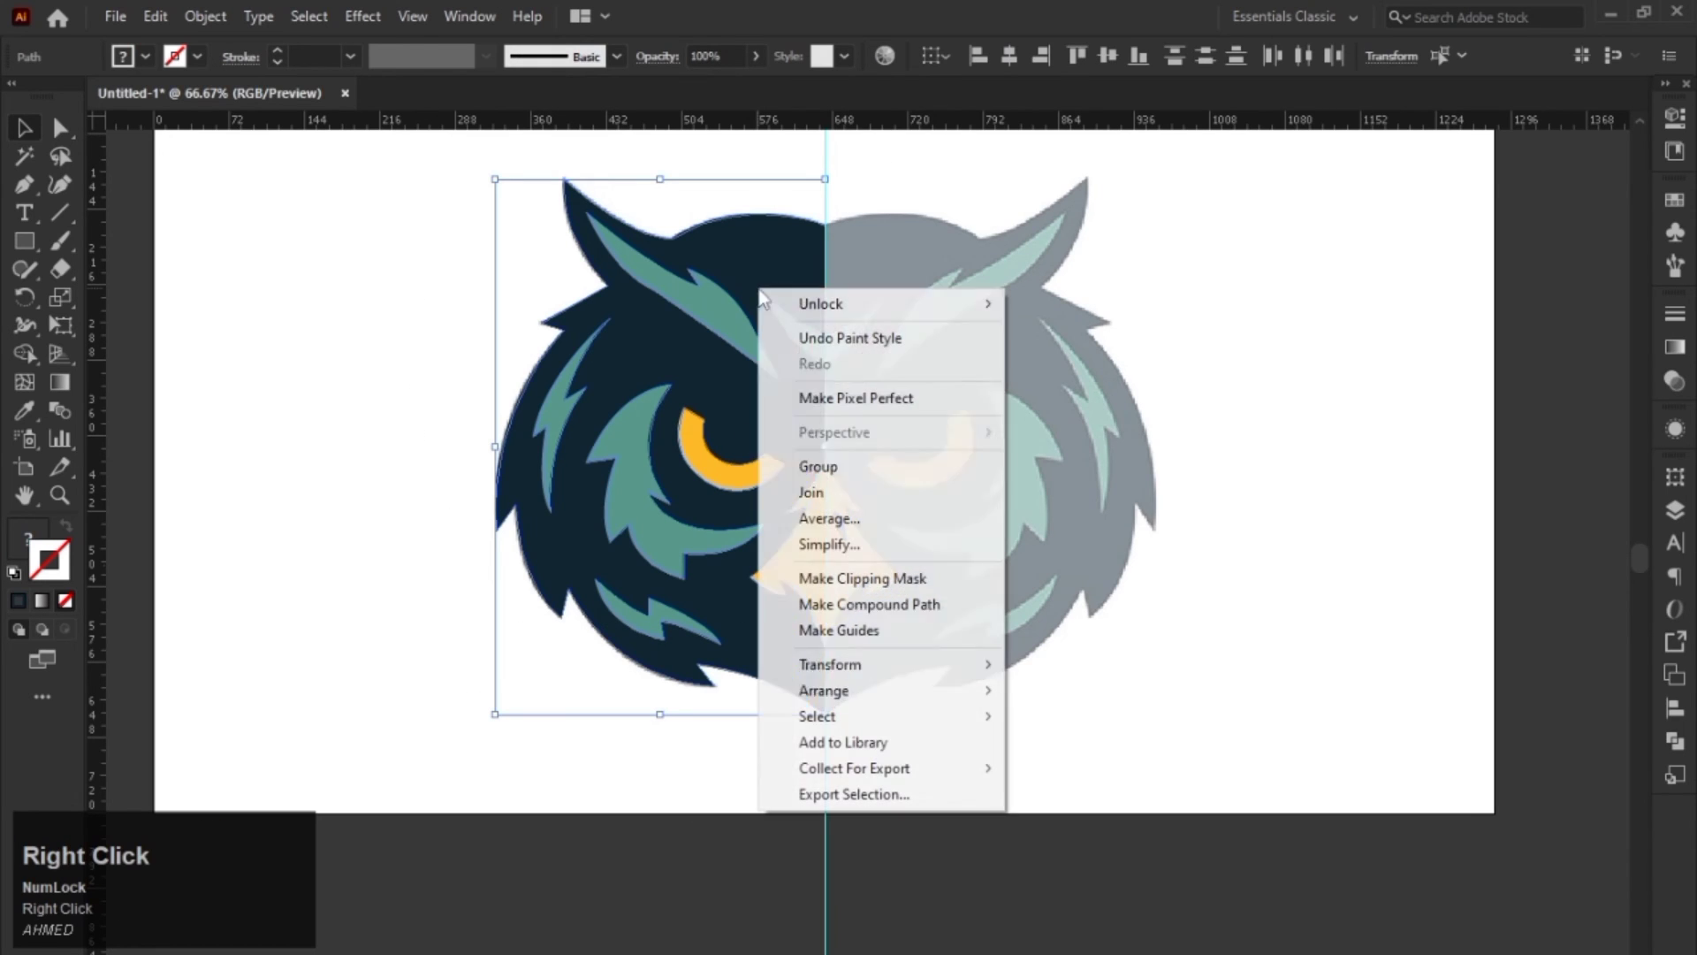
left_click(801, 466)
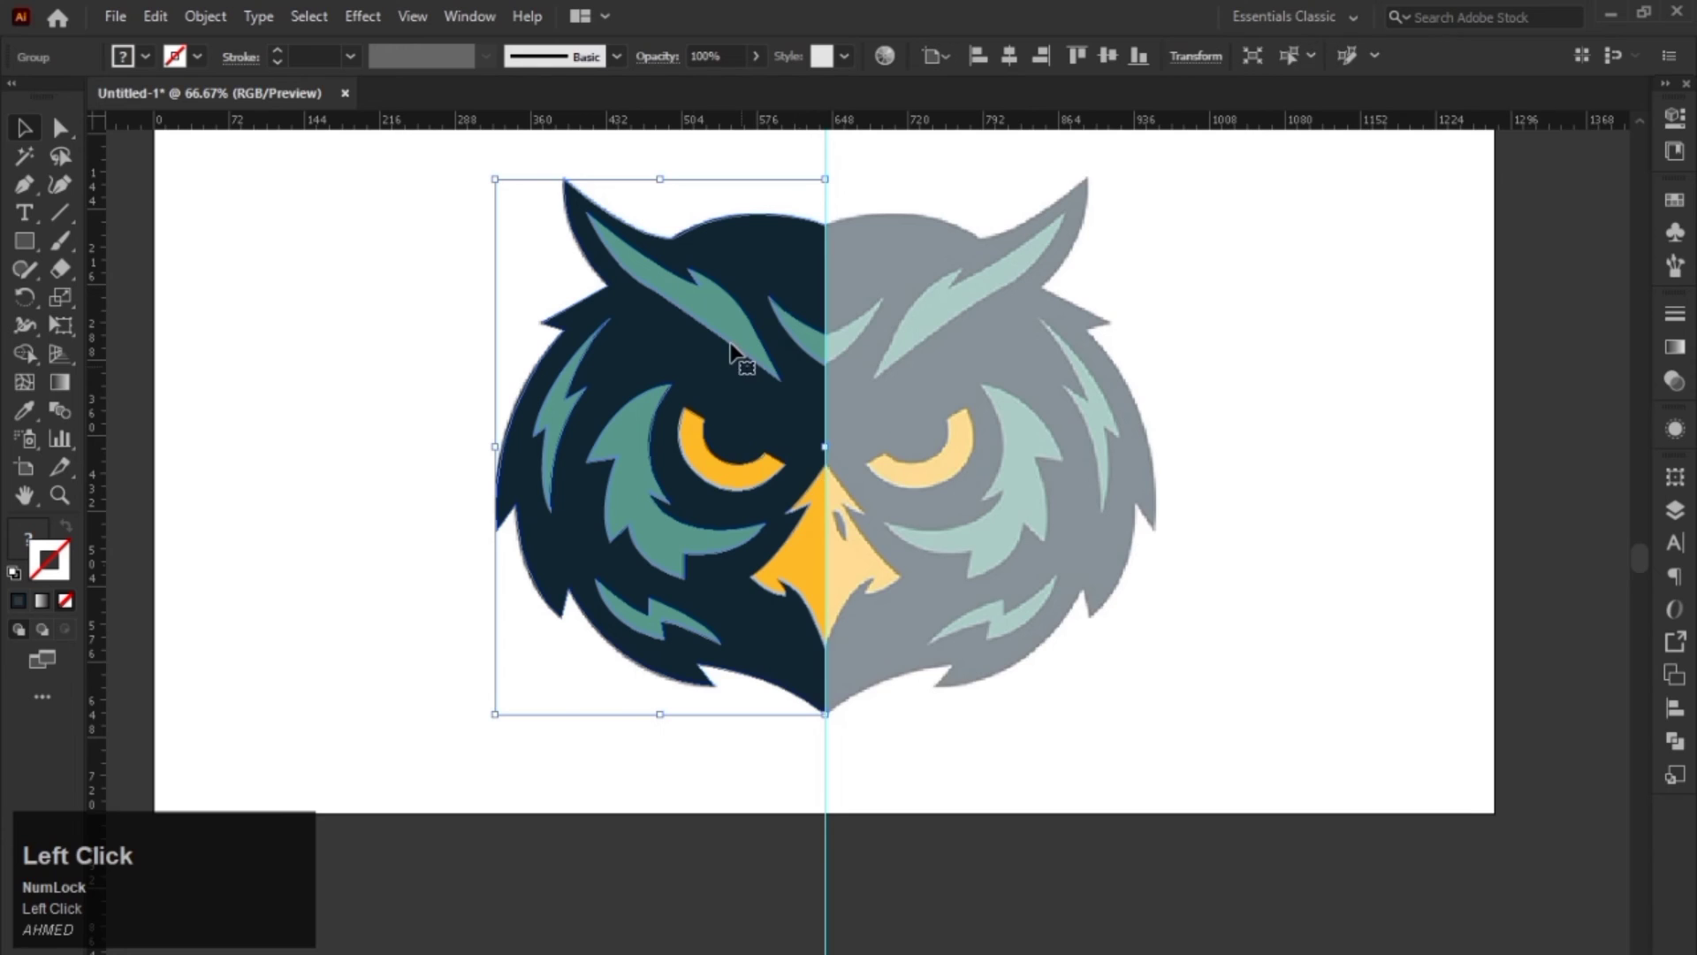
Step: Create a reflected copy of the grouped left half across the vertical axis
right_click(714, 285)
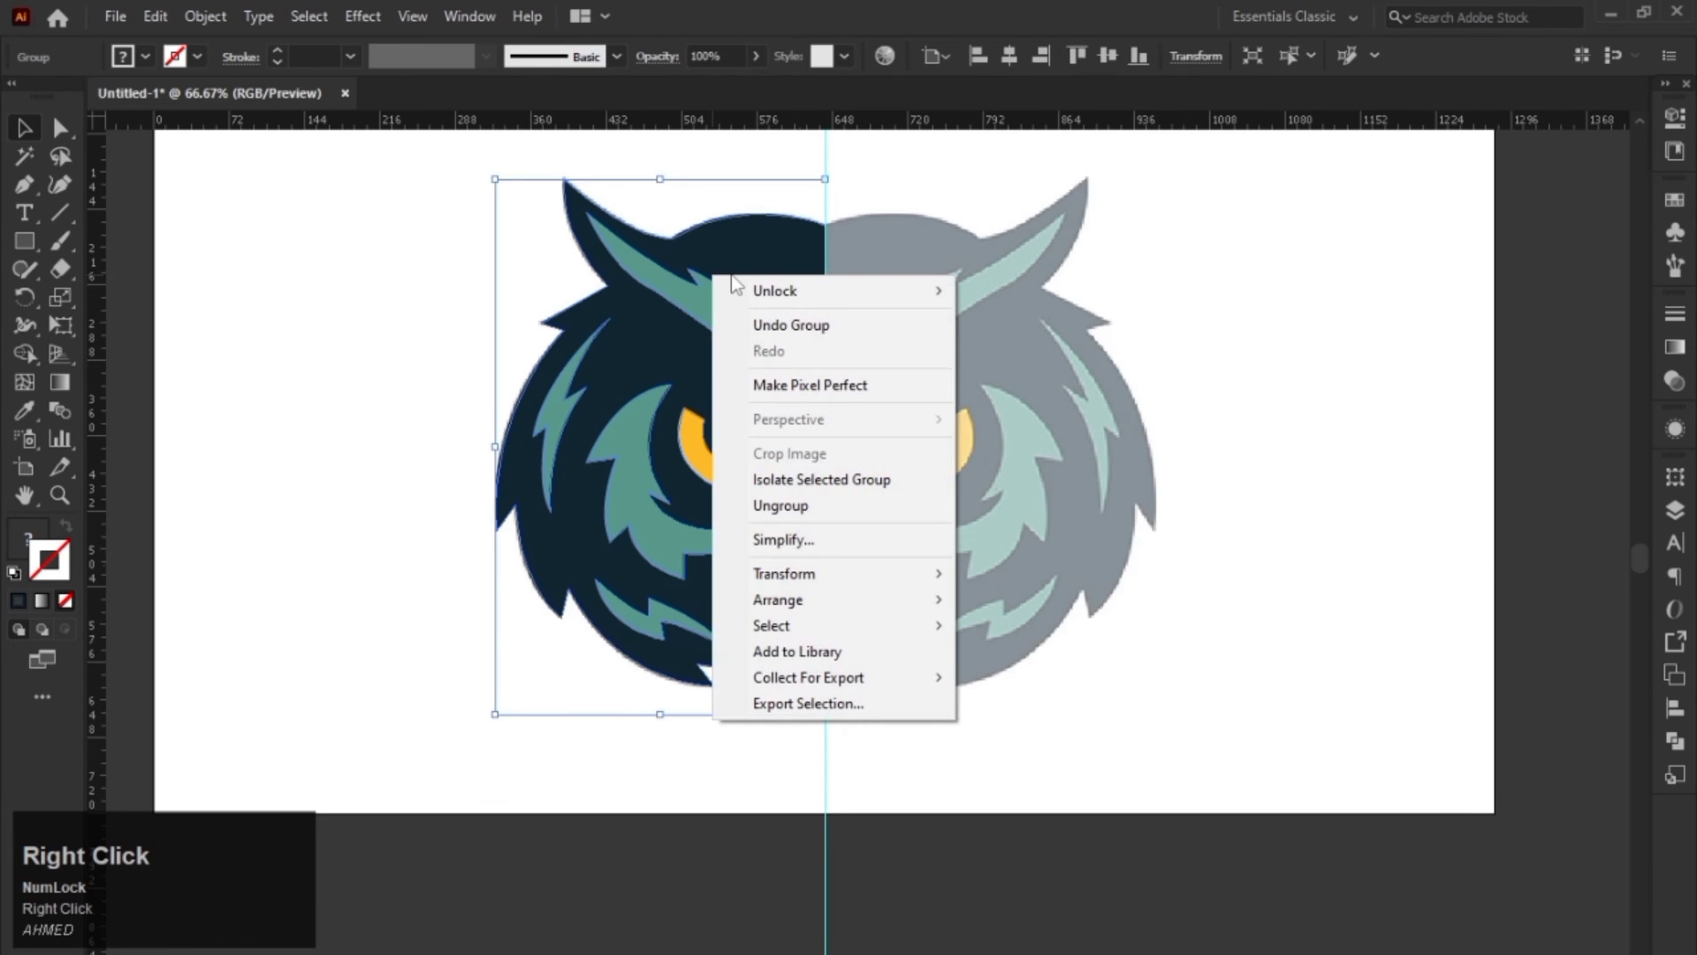
mouse_move(829, 573)
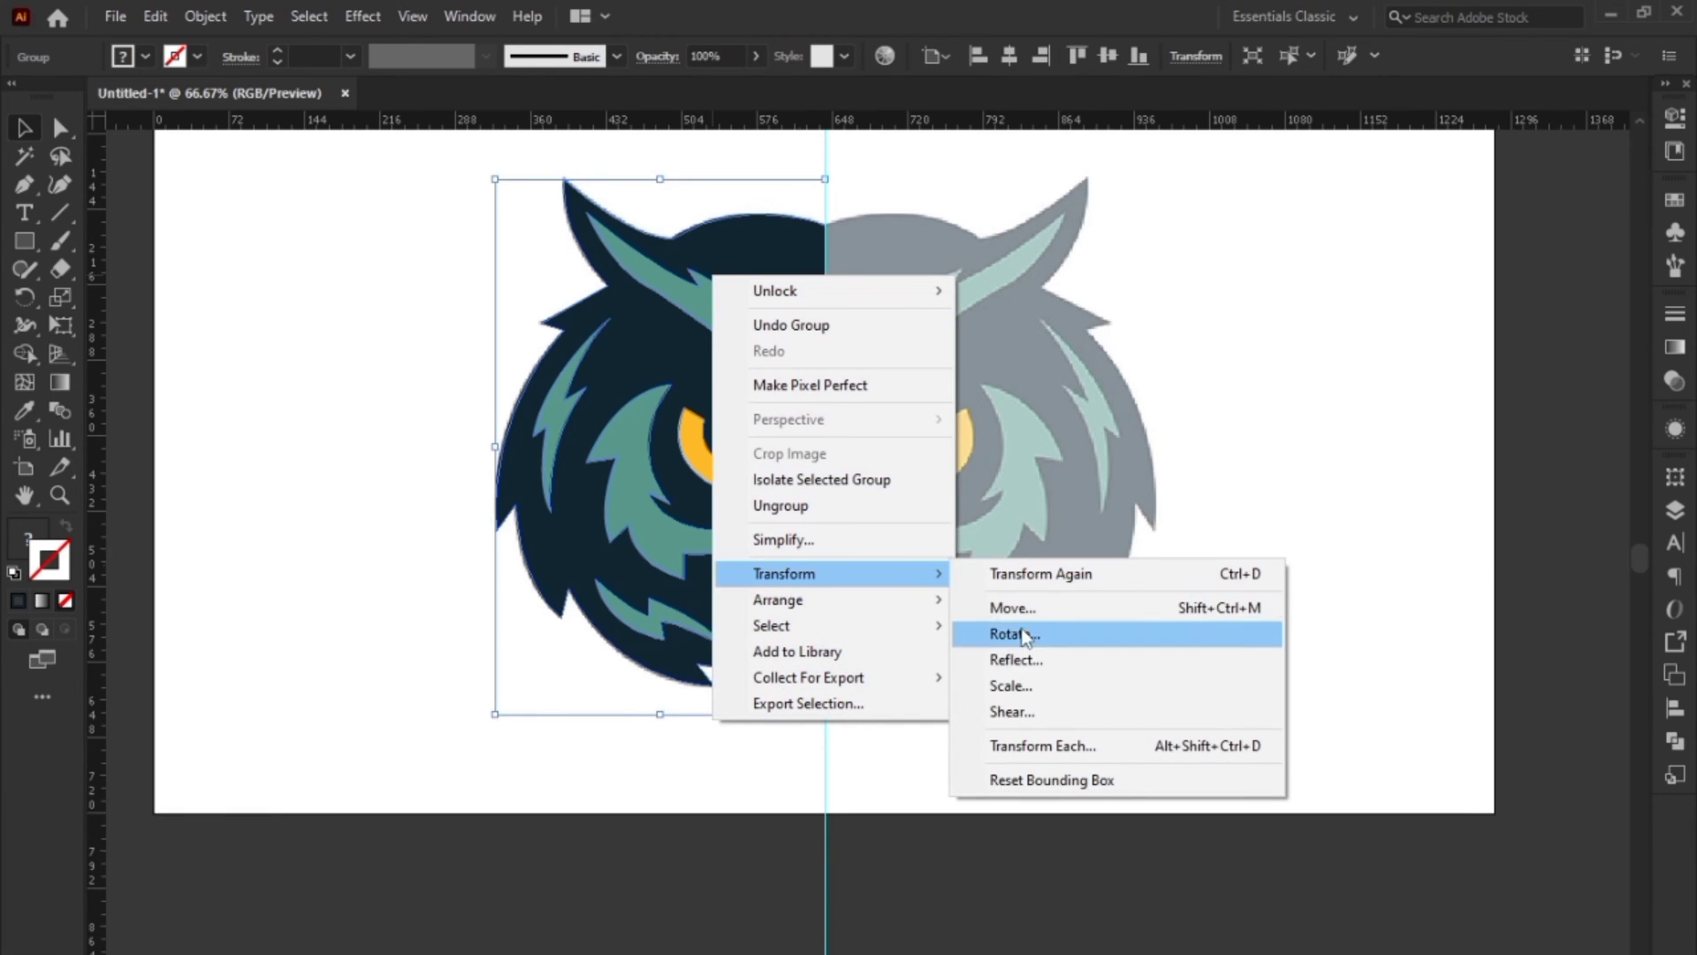
left_click(1022, 659)
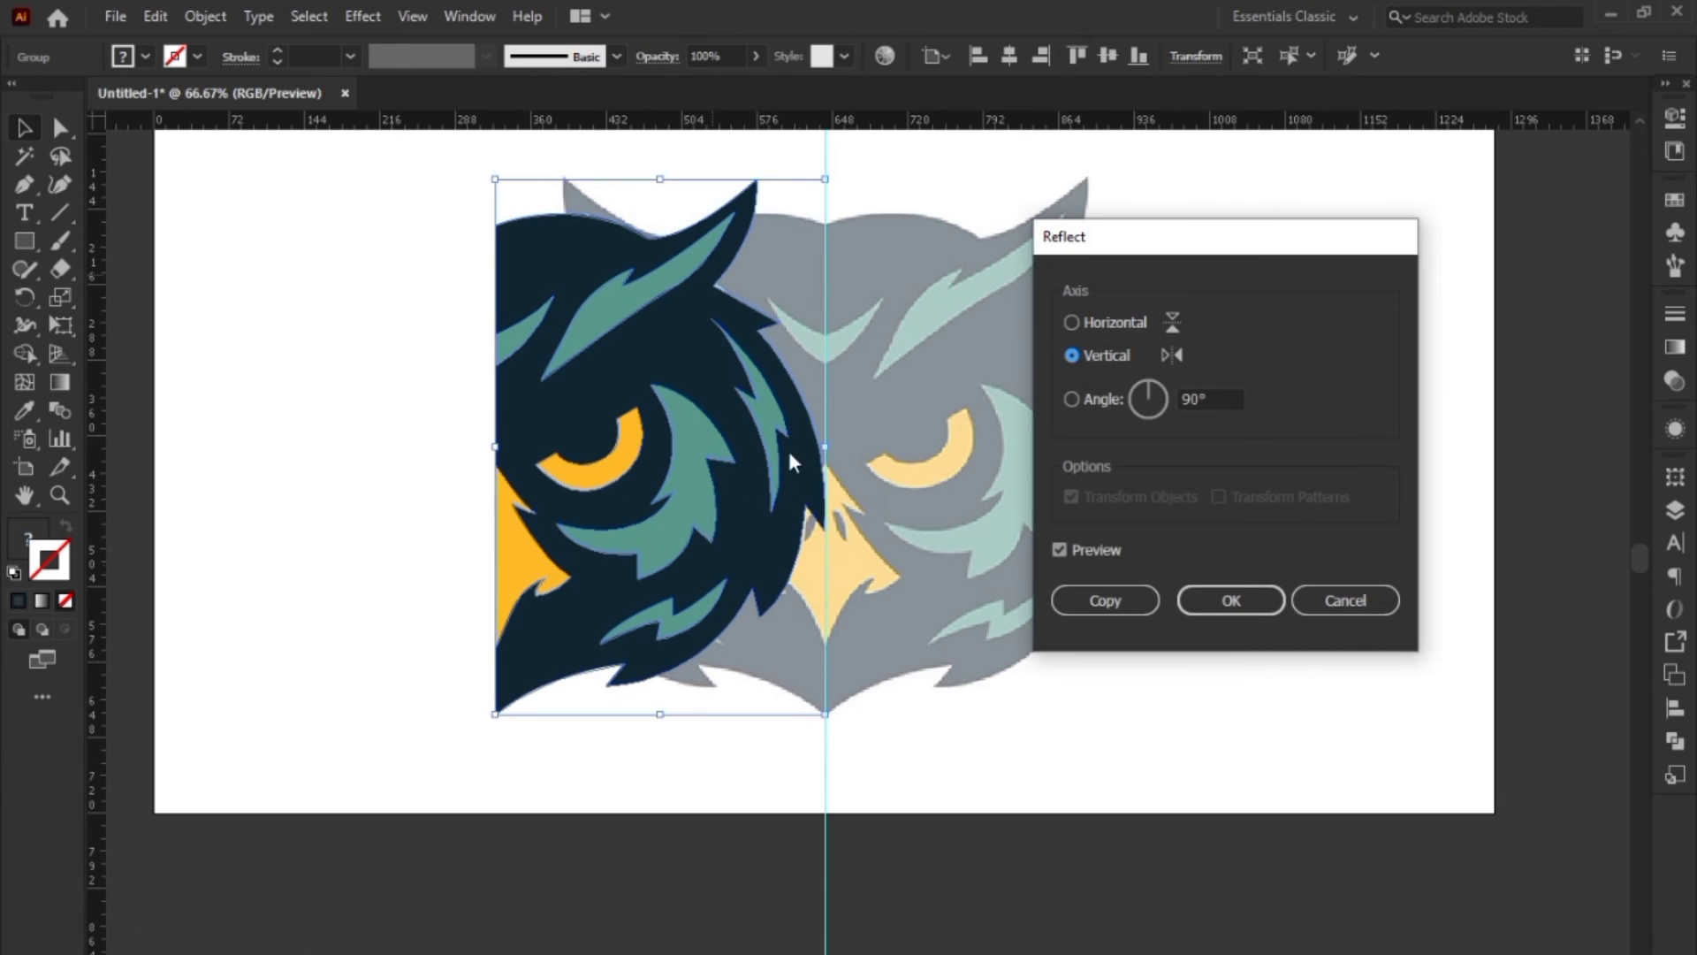
left_click(1105, 600)
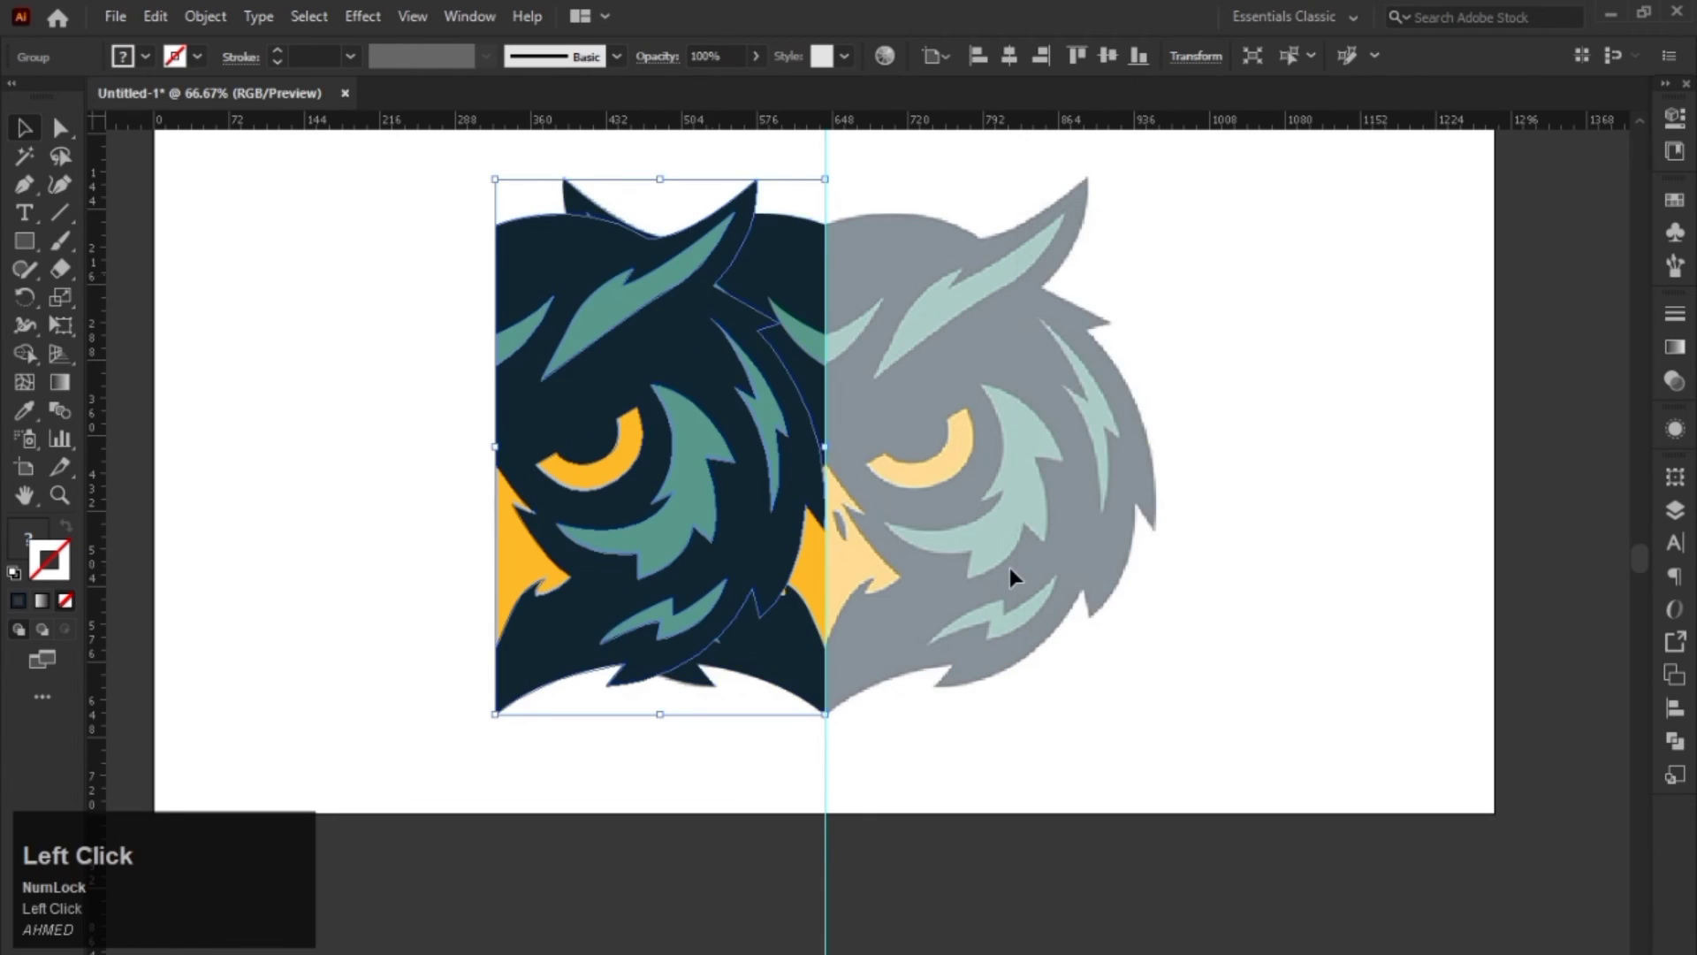
Step: Move the mirrored copy horizontally by about 315 pt over the reference's right half, meeting the original at the centre guide, and deselect it
left_click_drag(698, 455, 992, 448)
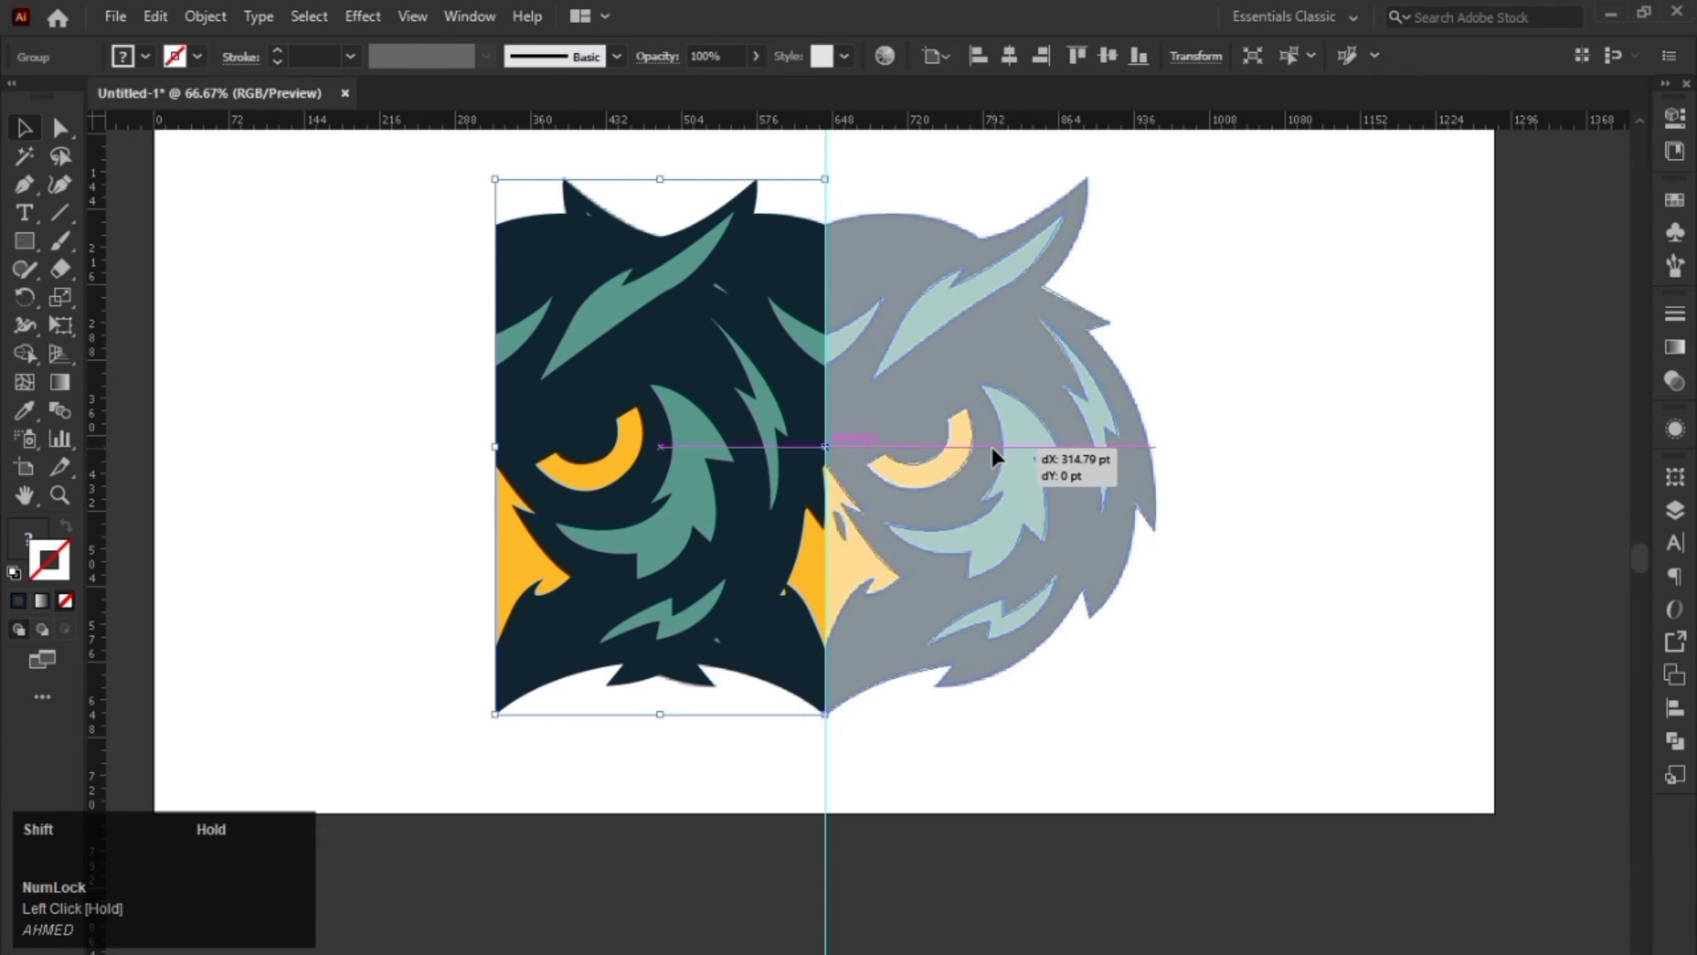
left_click_drag(999, 449, 1017, 479)
left_click(1277, 537)
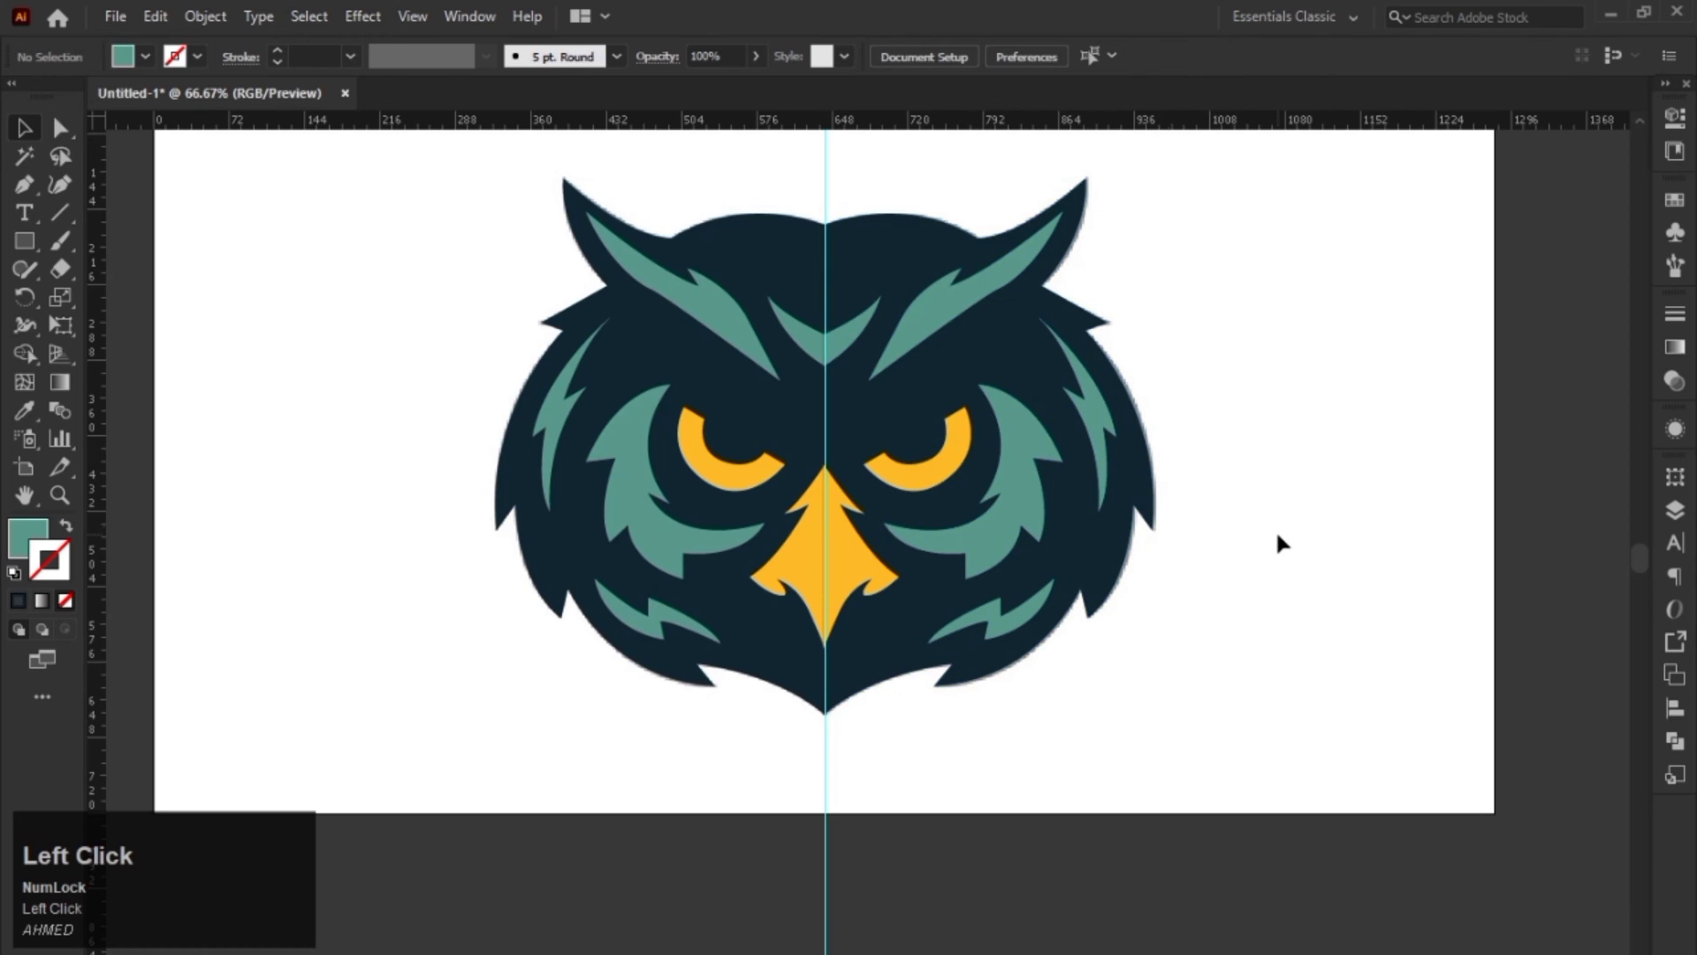
Step: Select both halves of the vector owl and move them together to the left, off the faded reference image
scroll(1277, 537, "down", 1)
left_click_drag(1089, 260, 1215, 574)
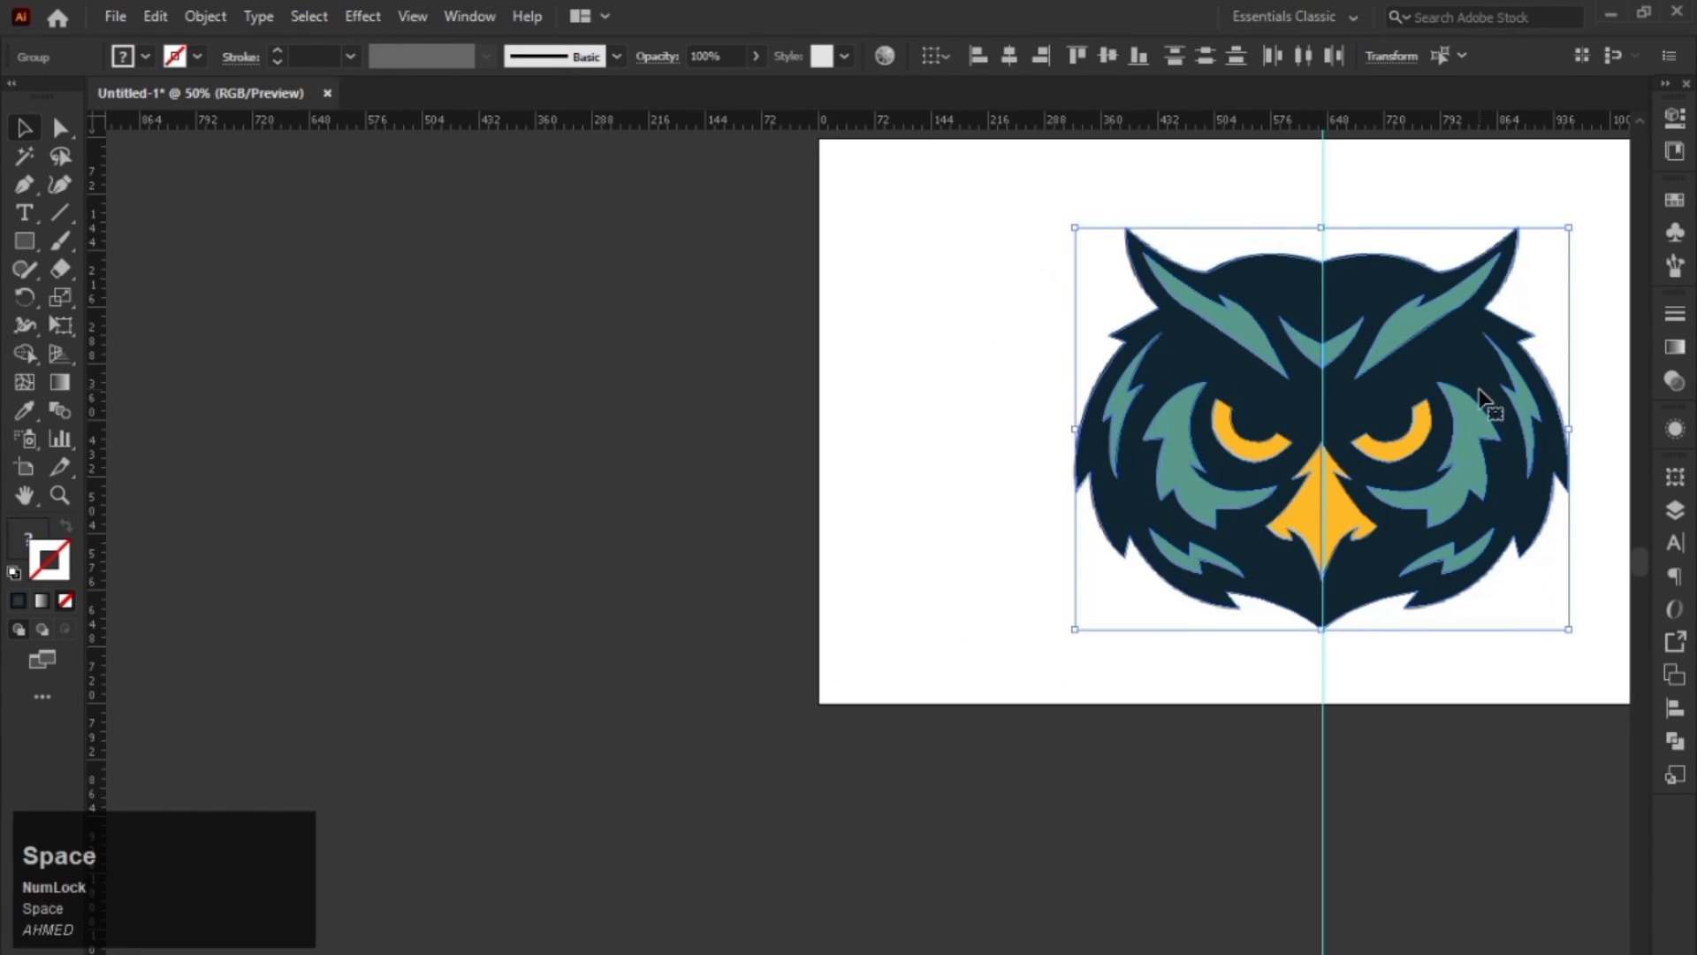
left_click_drag(1488, 409, 925, 442)
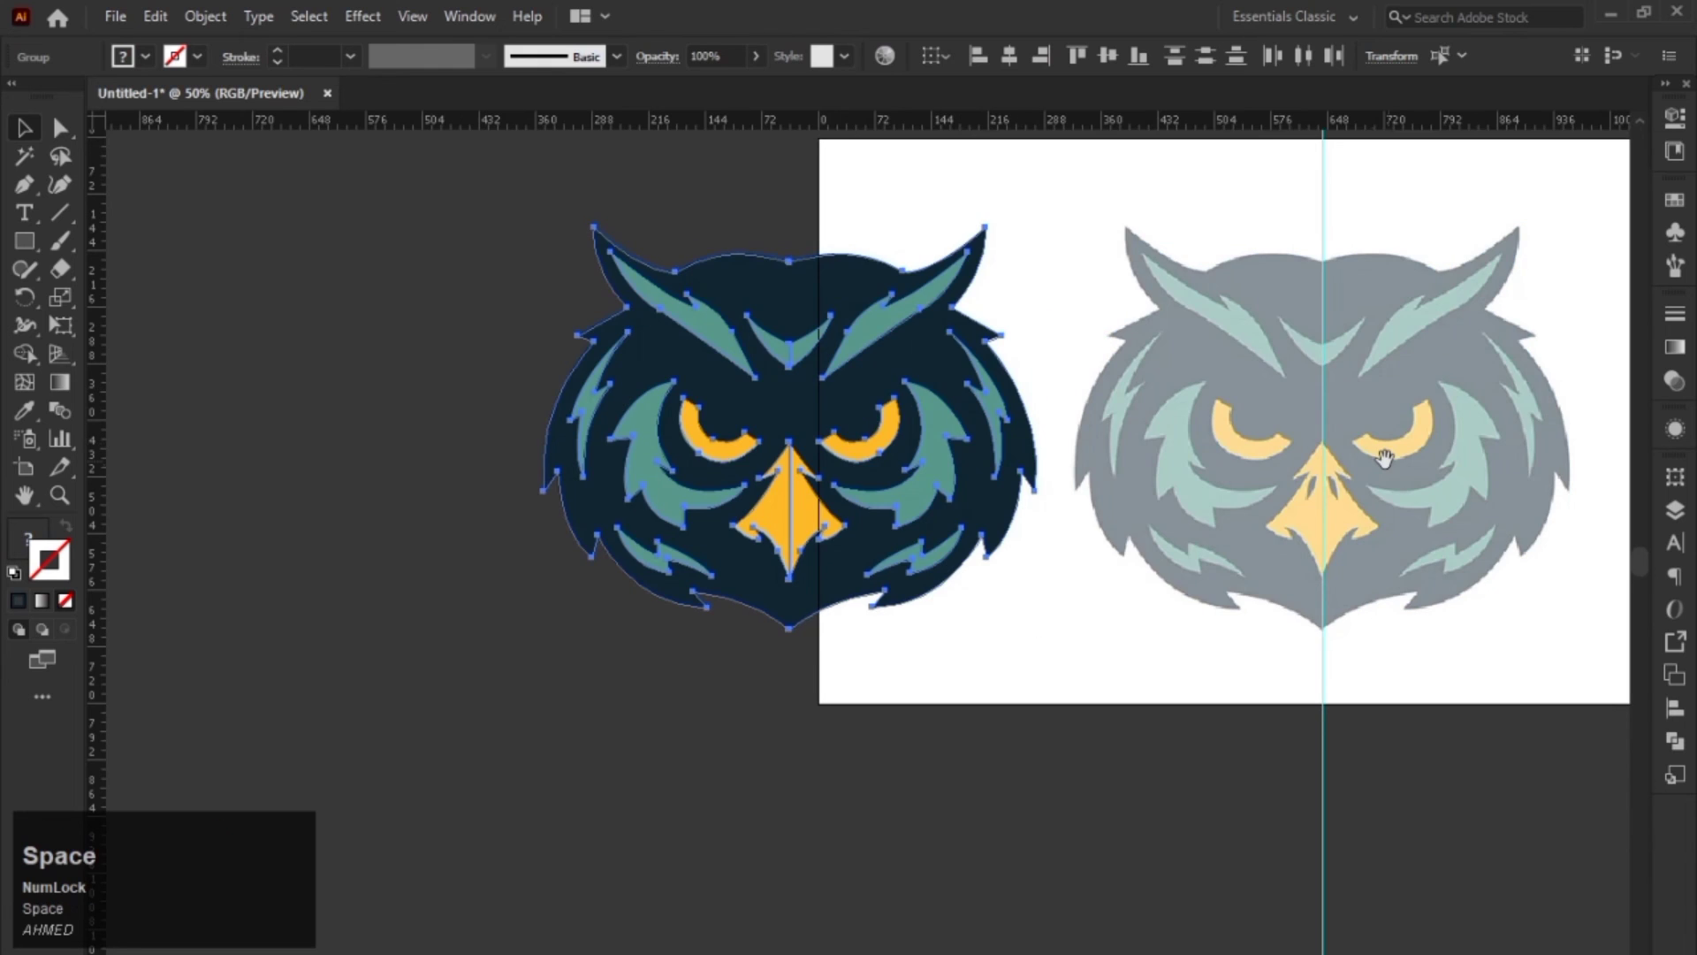
Step: Deselect the vector owl and unlock all locked objects so that the reference image can be edited
left_click_drag(1382, 456, 1020, 571)
left_click_drag(839, 537, 890, 508)
left_click_drag(1035, 409, 1158, 383)
left_click(908, 356)
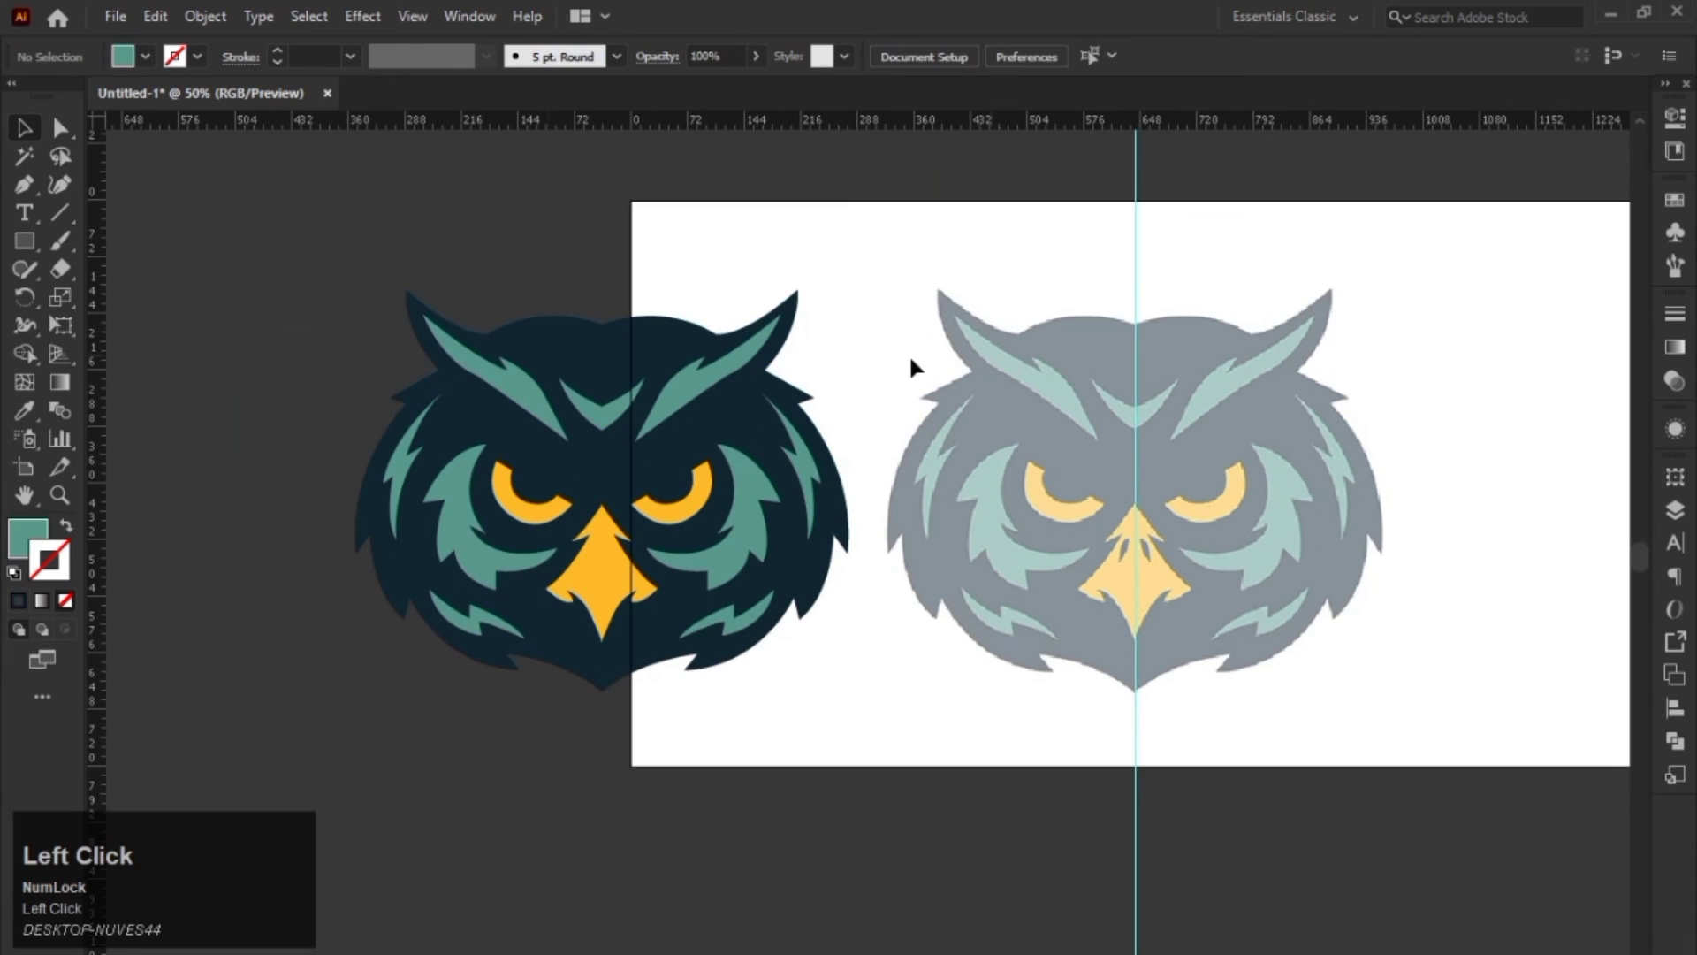
left_click(206, 16)
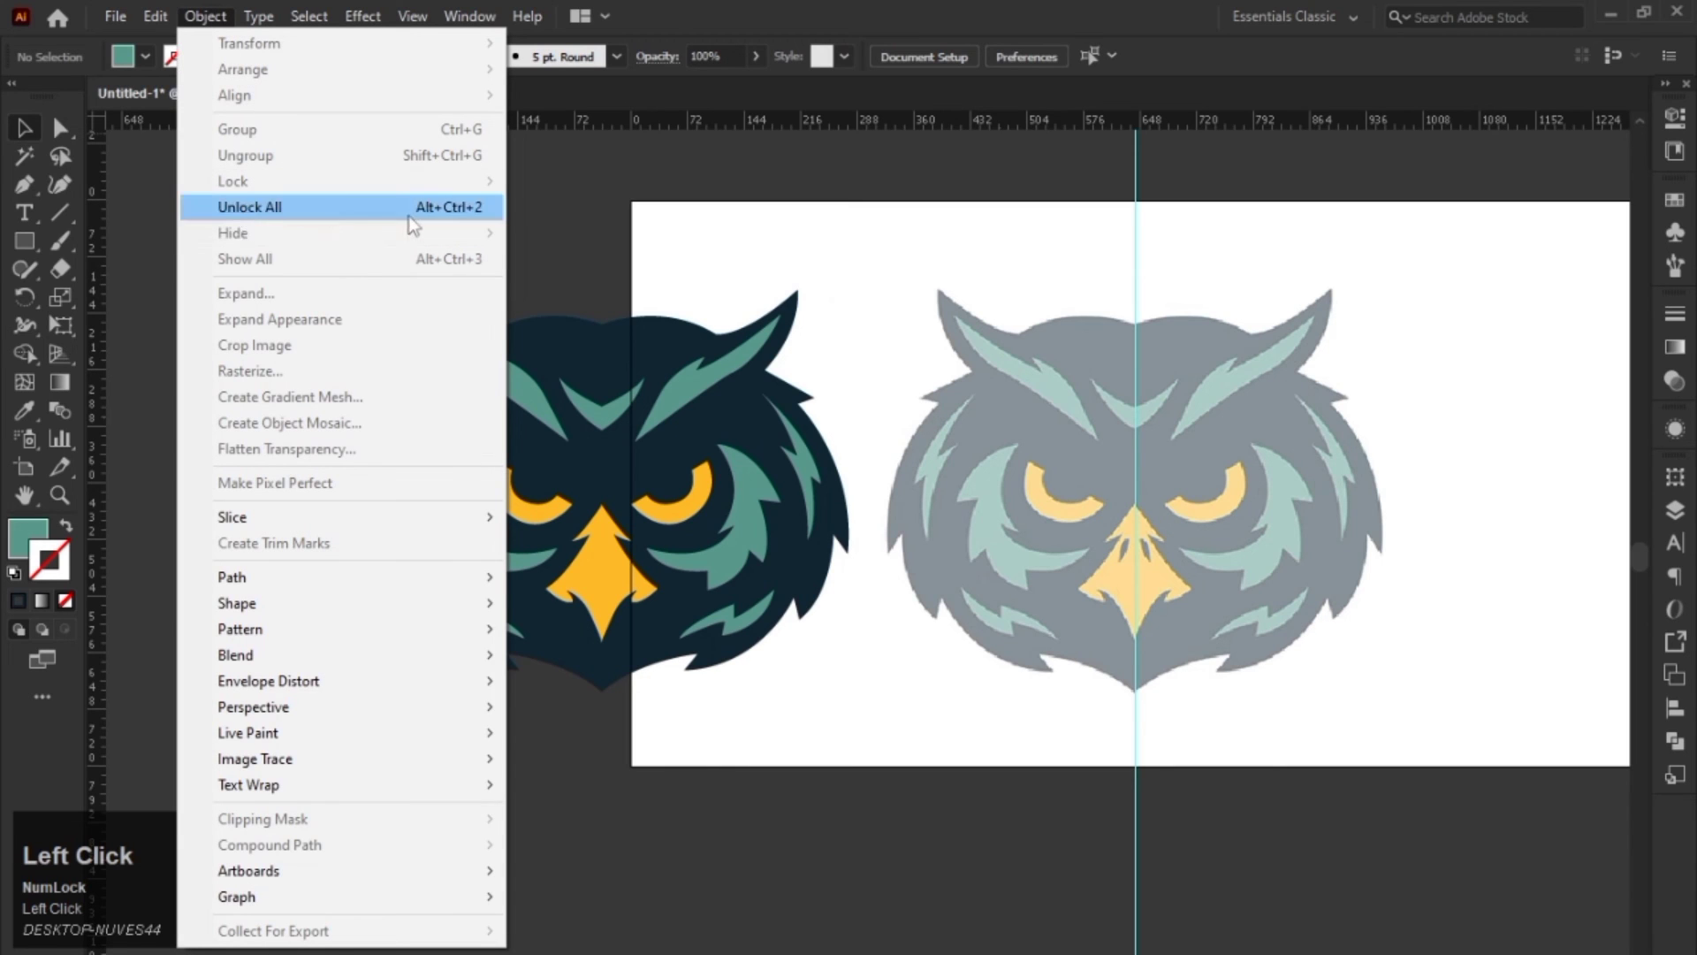
left_click(362, 208)
Step: Raise the reference image to full opacity and place it beside the vector owl, with the two owls apart on the artboard
key("space")
left_click_drag(1038, 348, 793, 326)
left_click(660, 262)
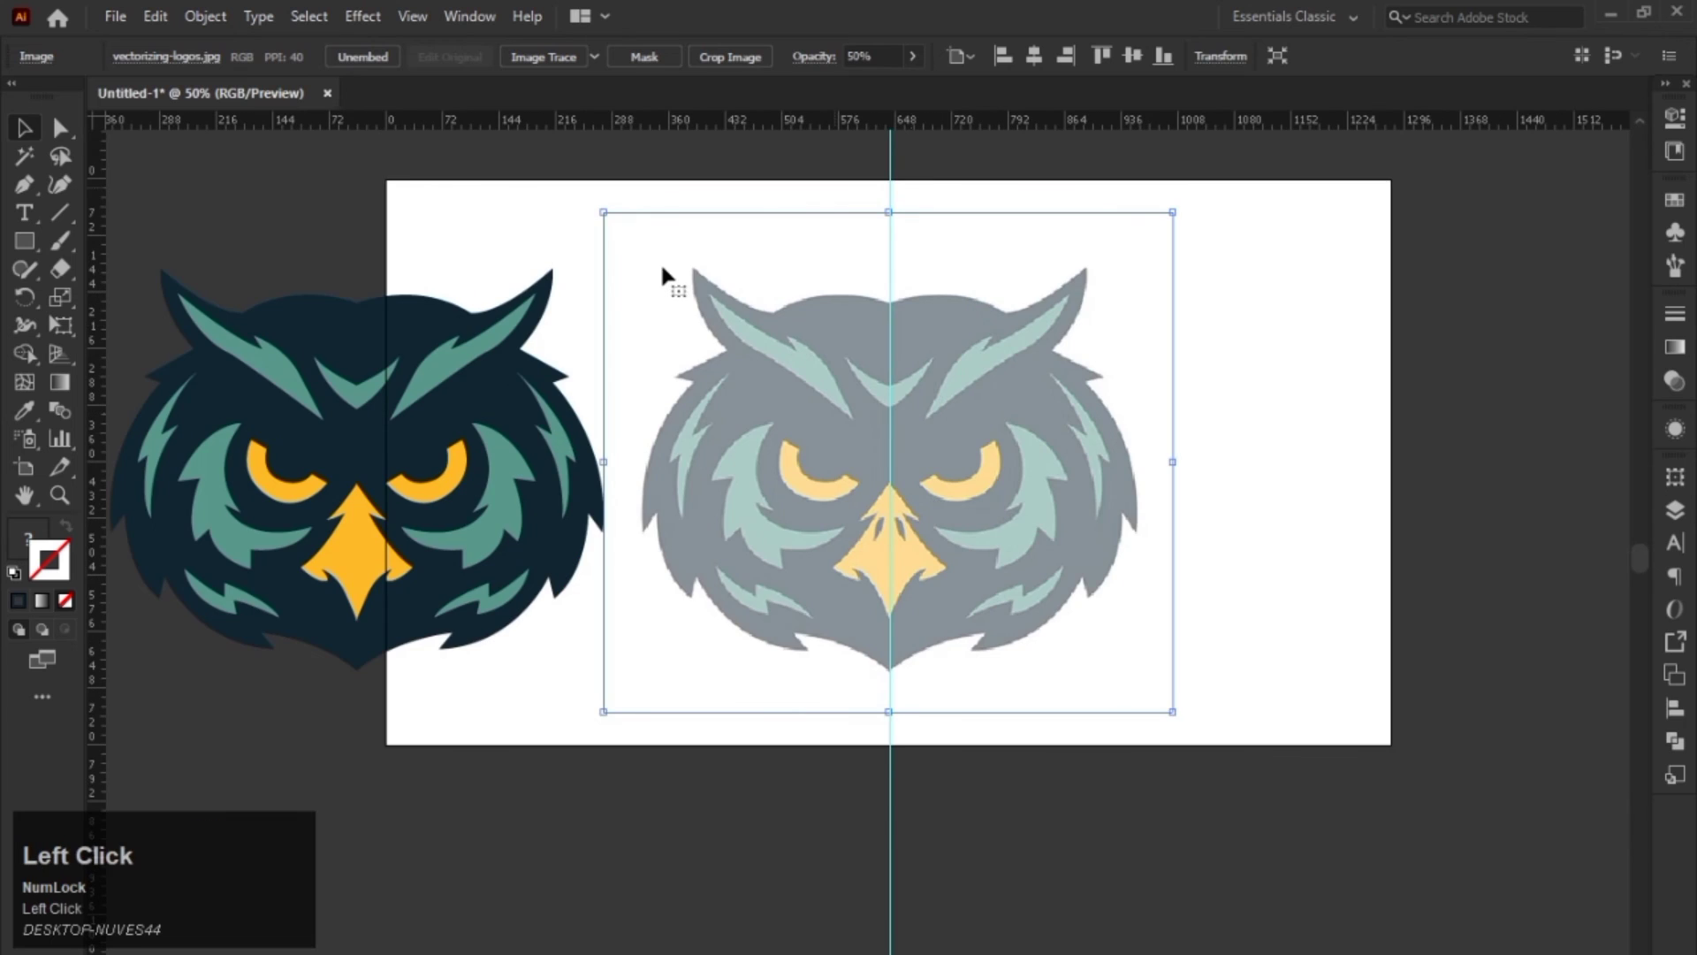
left_click(908, 58)
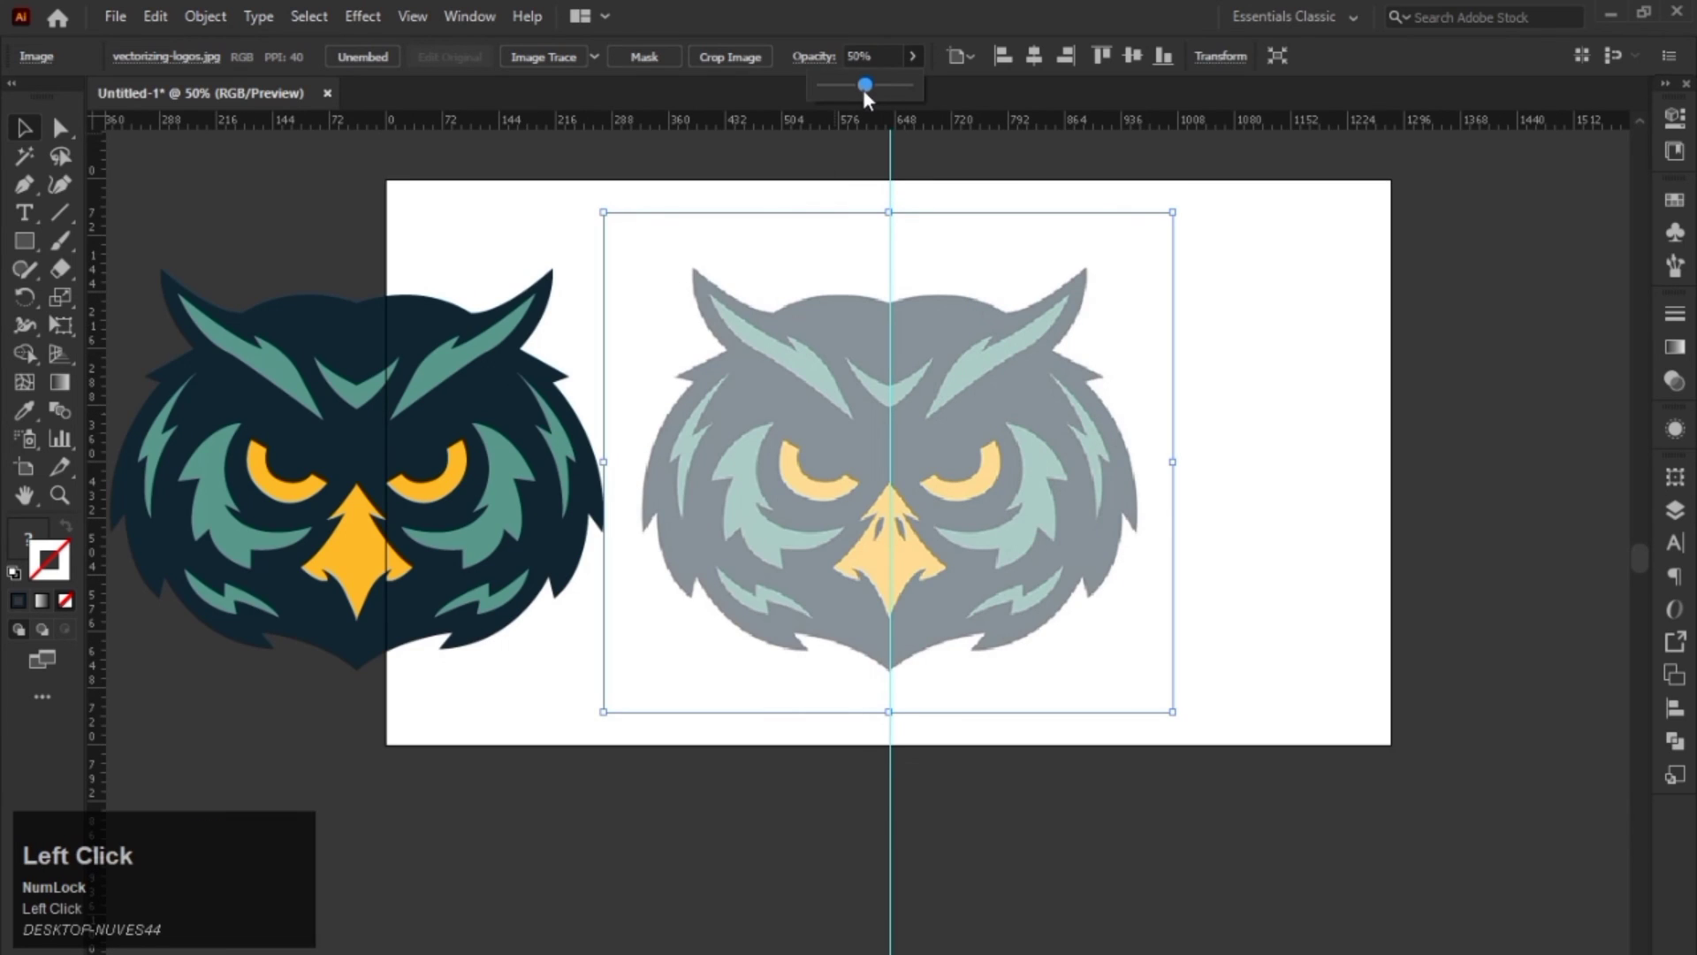
left_click_drag(865, 85, 919, 88)
left_click(1224, 658)
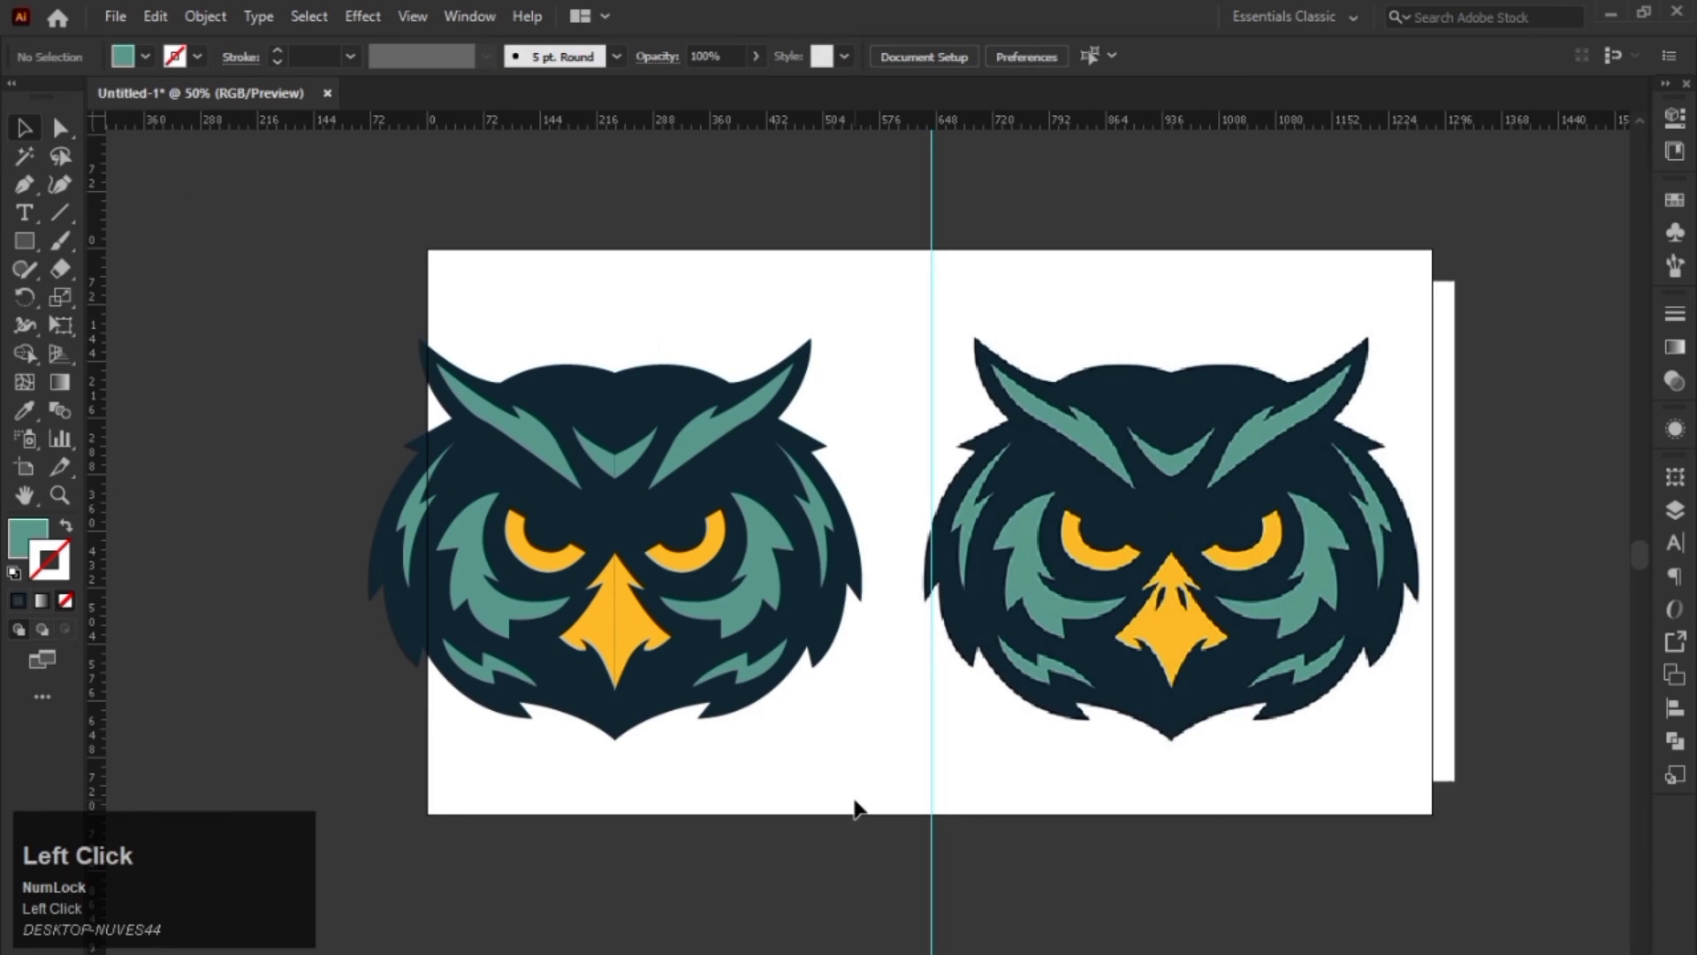
left_click_drag(829, 742, 808, 701)
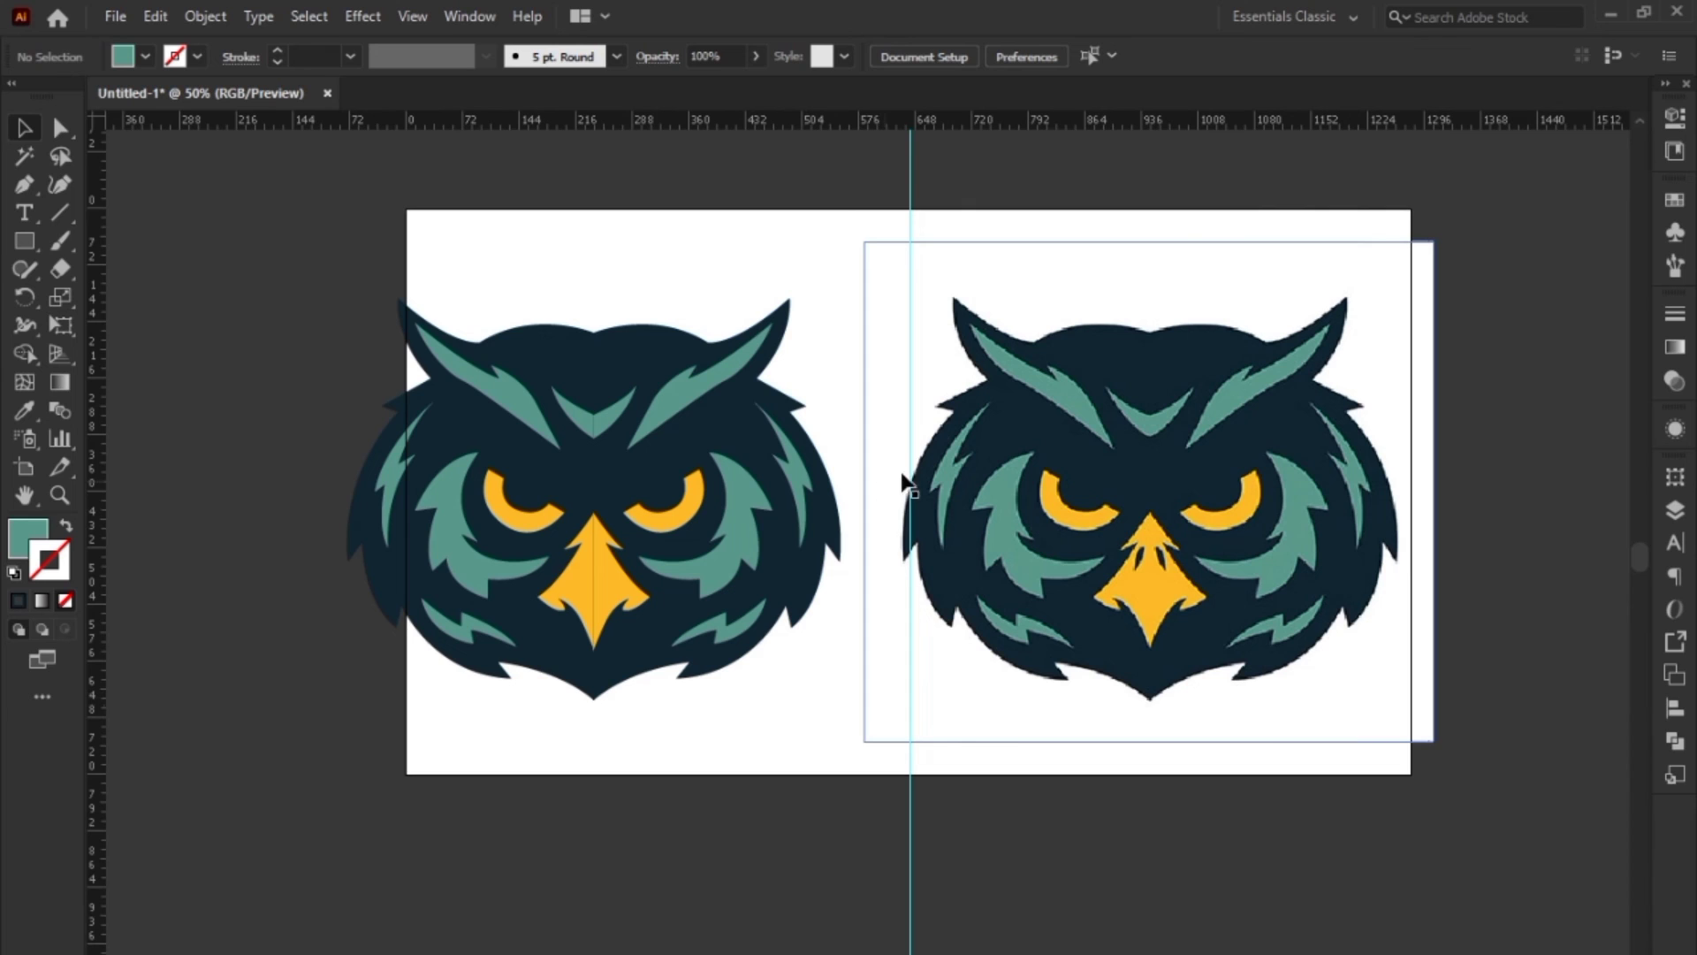
Step: Compare the edge quality of the vector owl and the raster reference image at the facing feather tips under high magnification
key("alt")
scroll(879, 575, "up", 5)
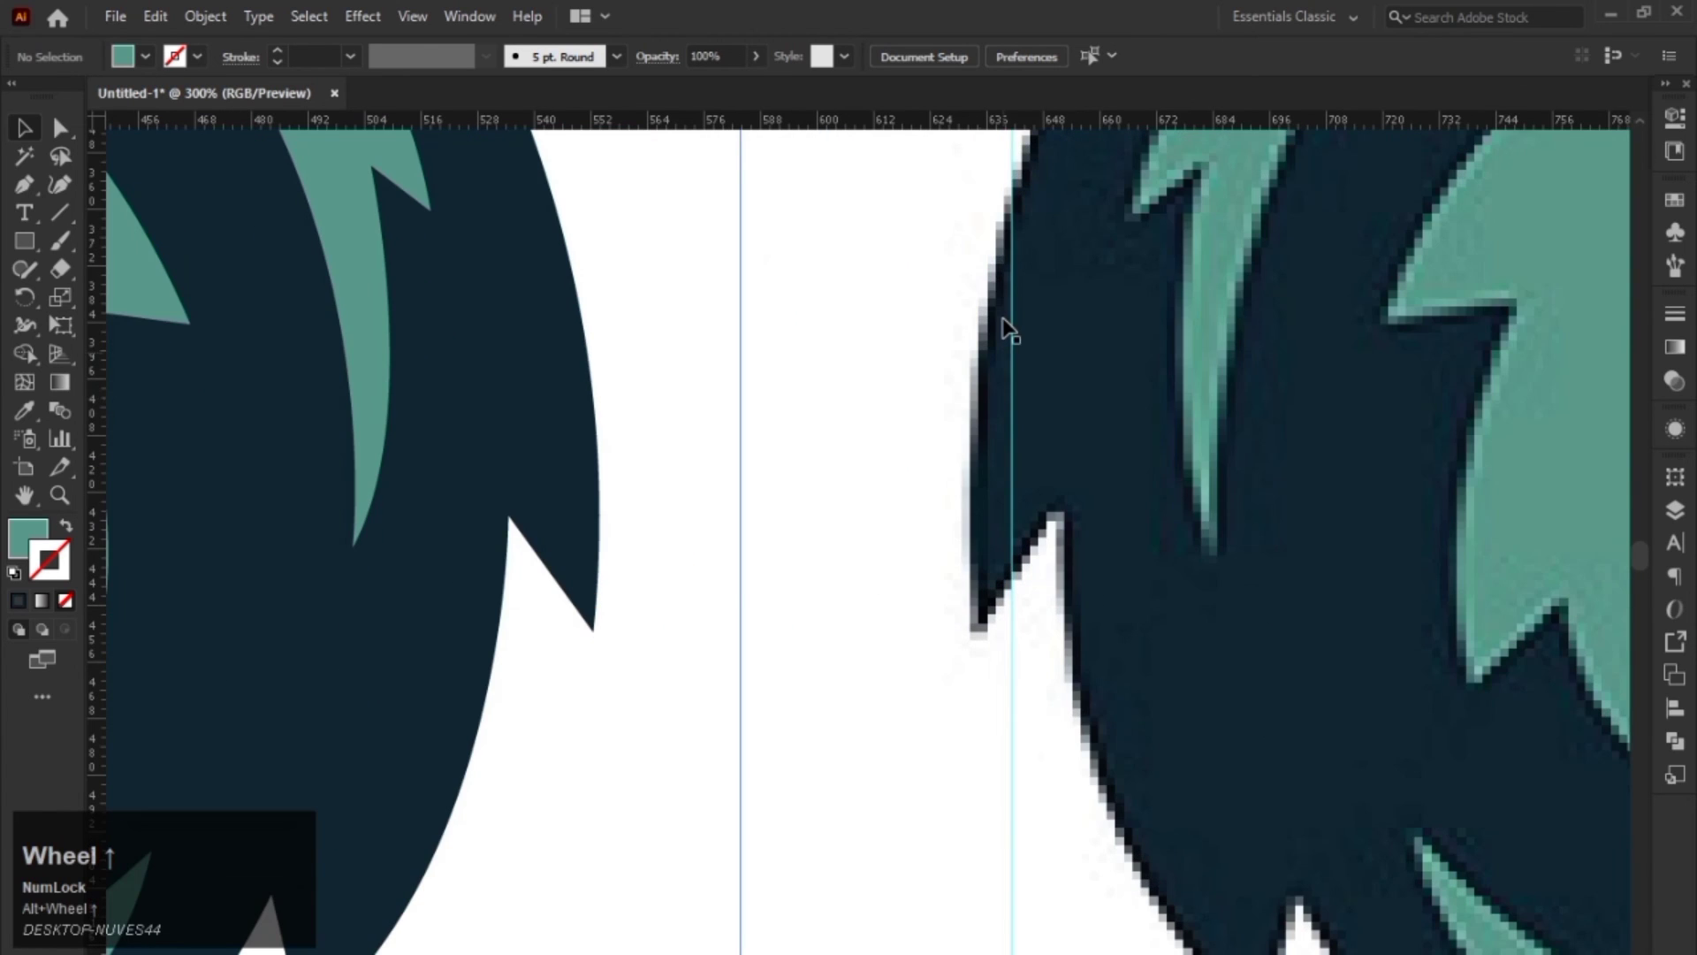
key("space")
left_click_drag(957, 413, 1008, 477)
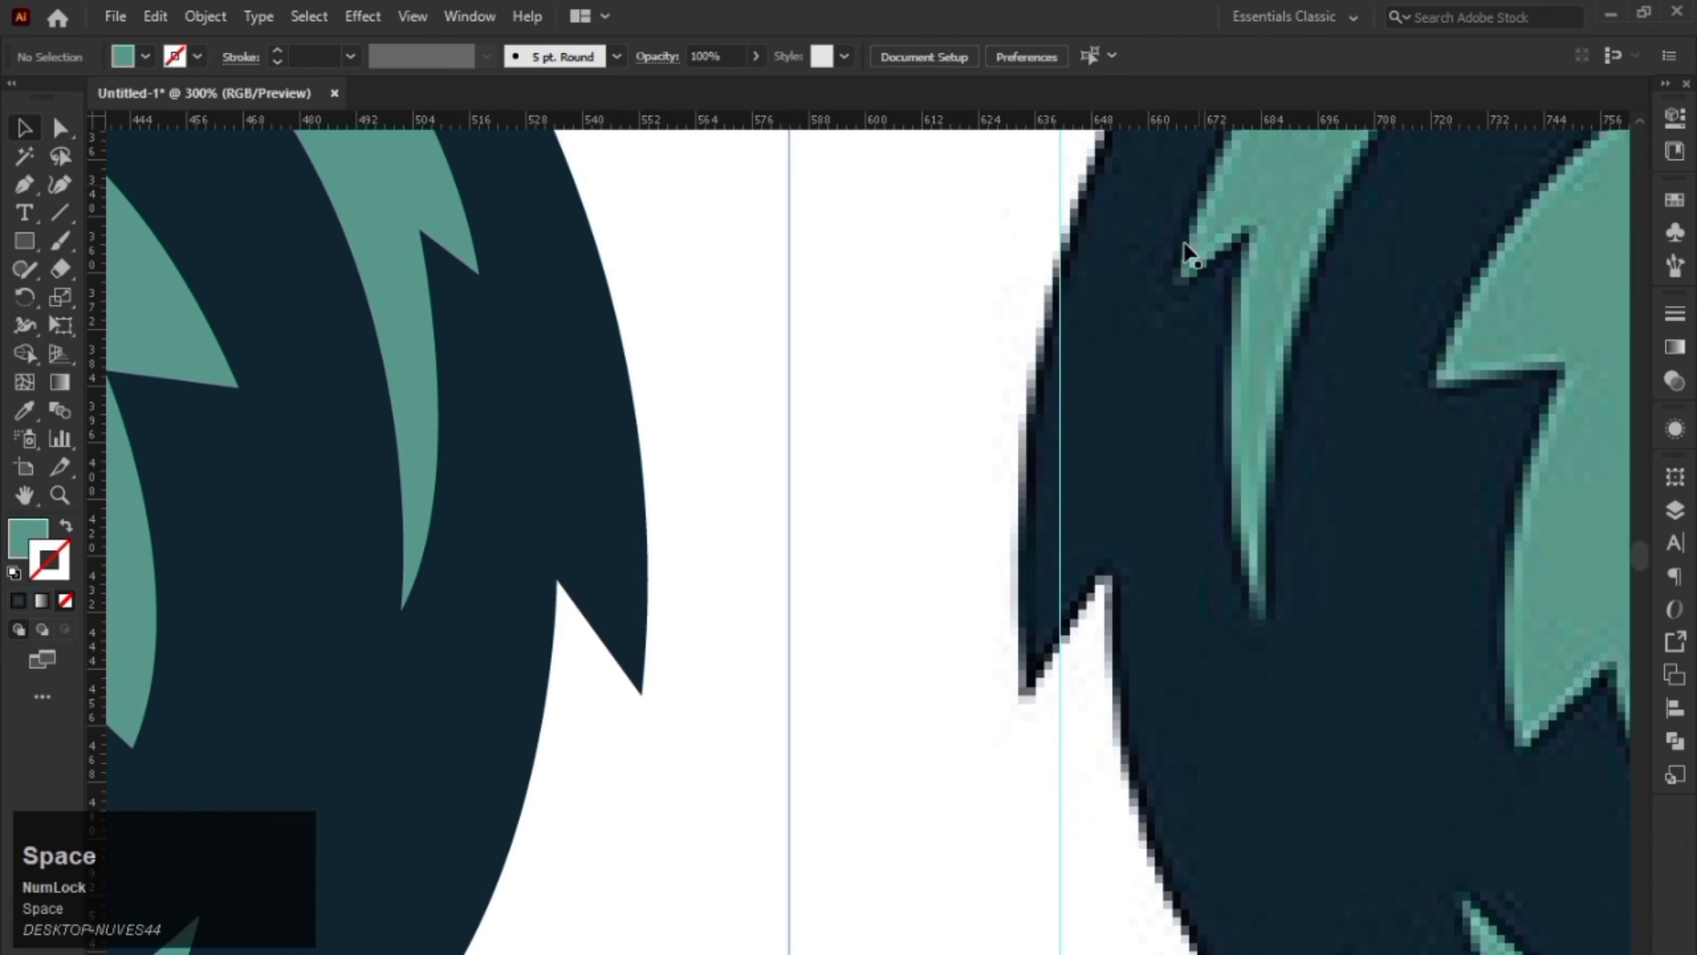
left_click_drag(778, 420, 888, 457)
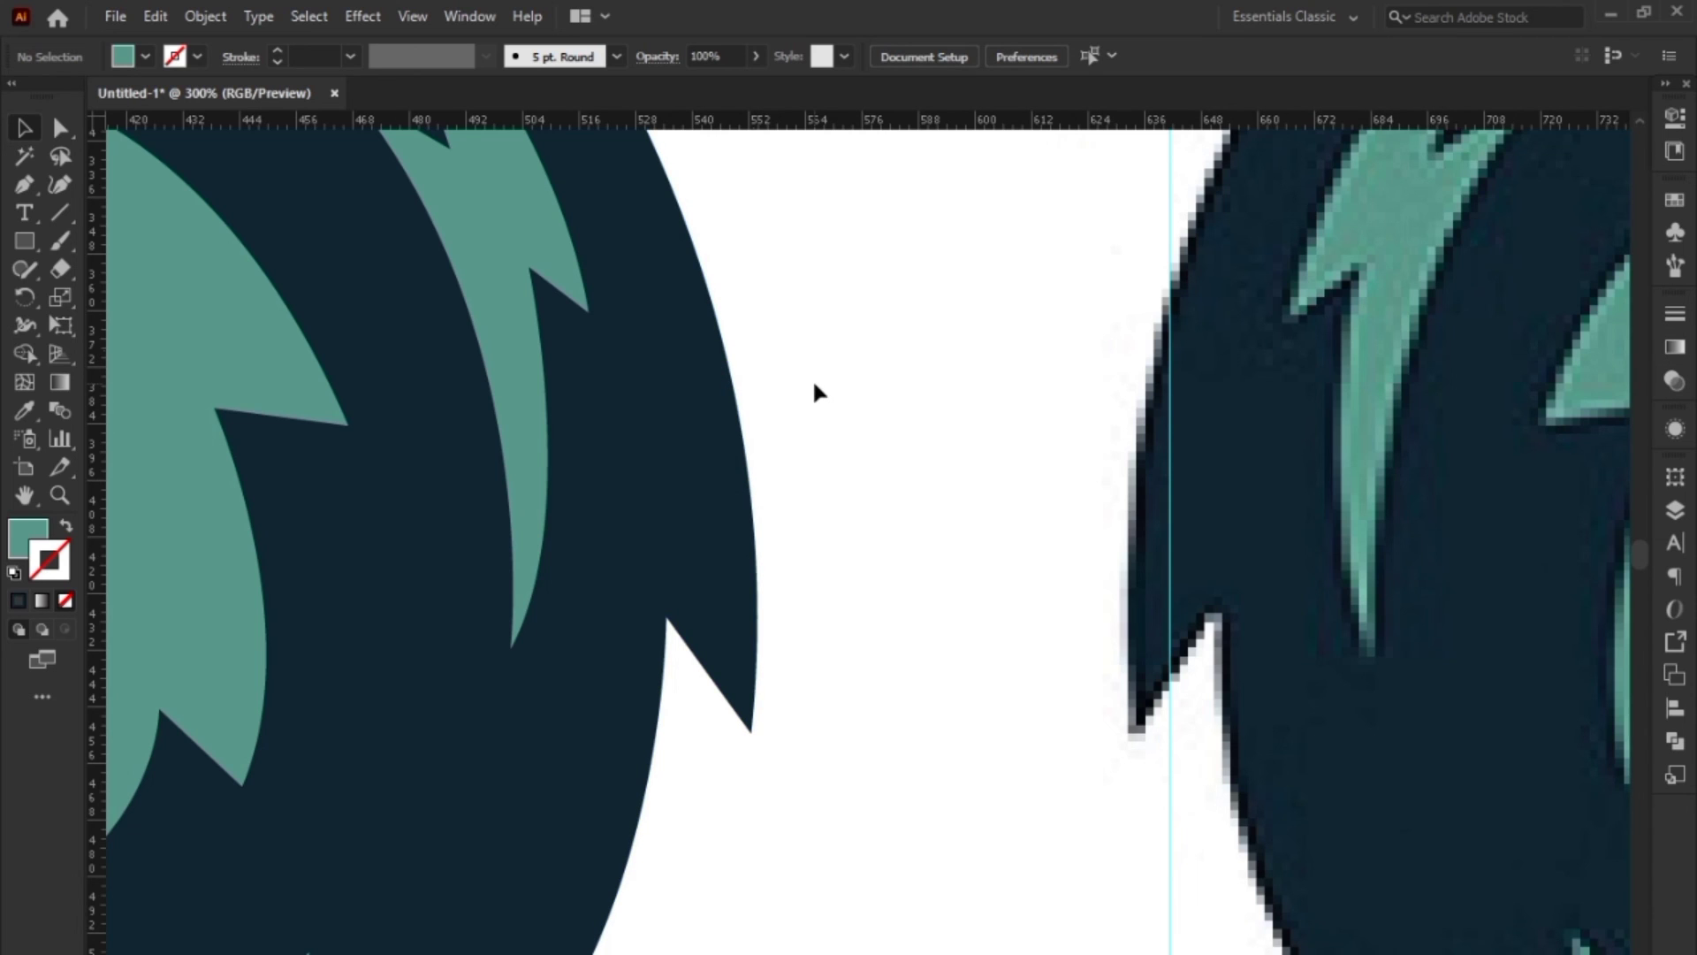
scroll(686, 716, "up", 4)
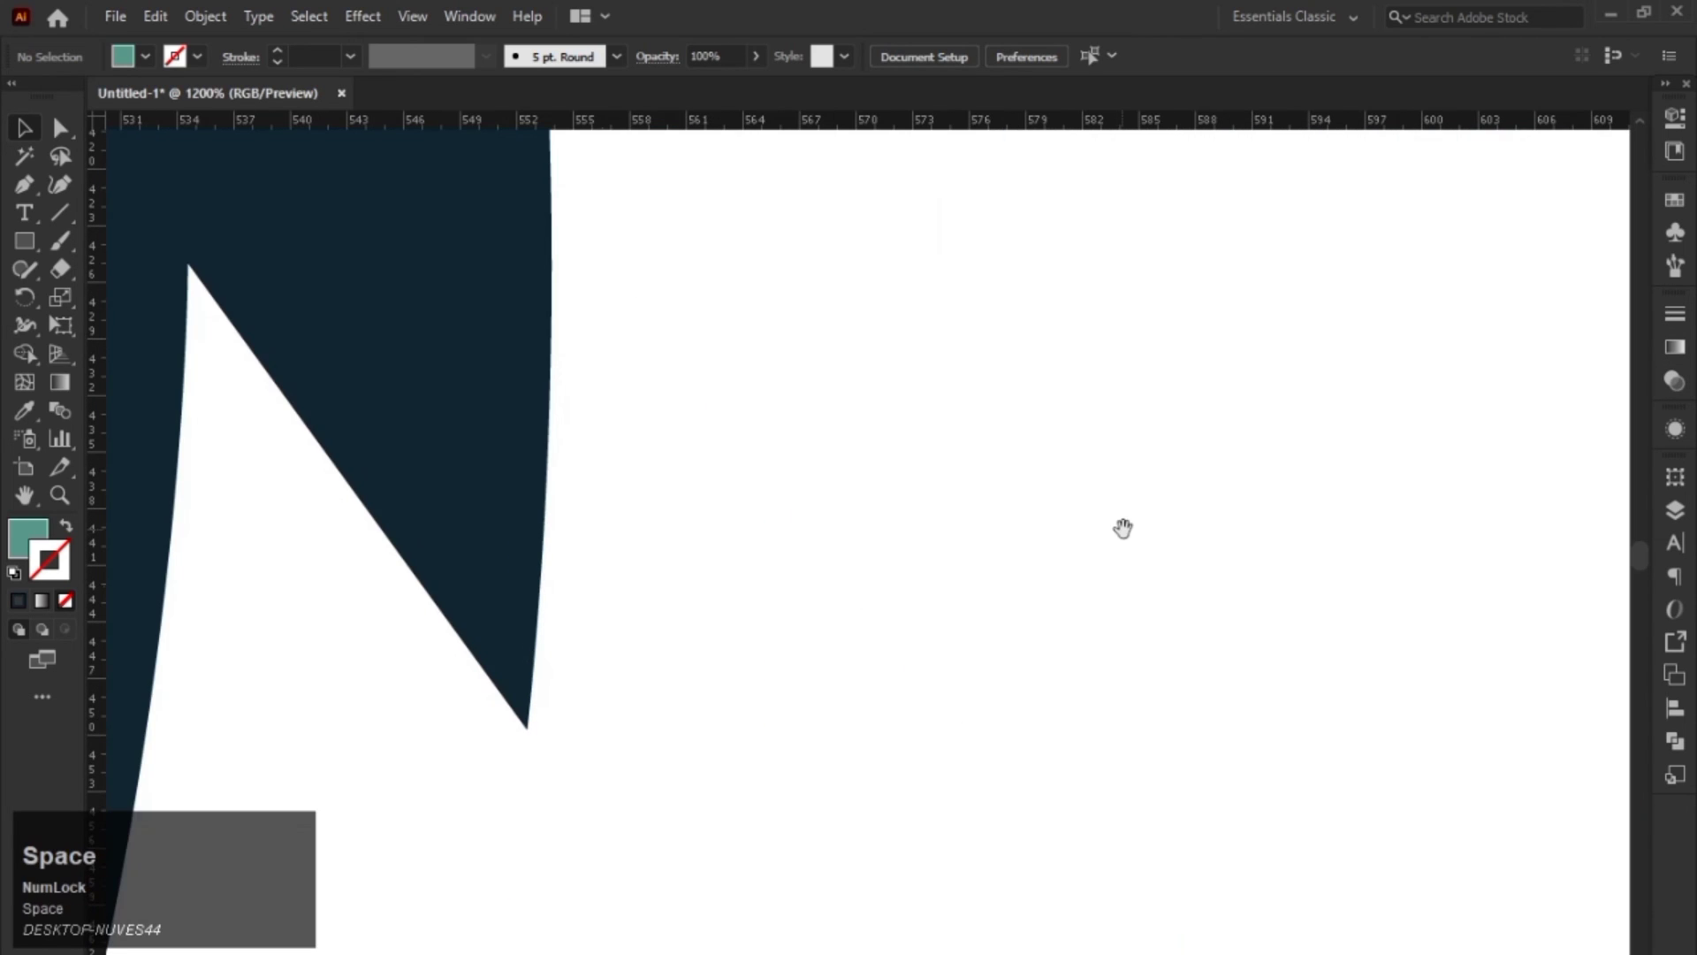
scroll(751, 530, "down", 2)
left_click_drag(1461, 564, 1361, 549)
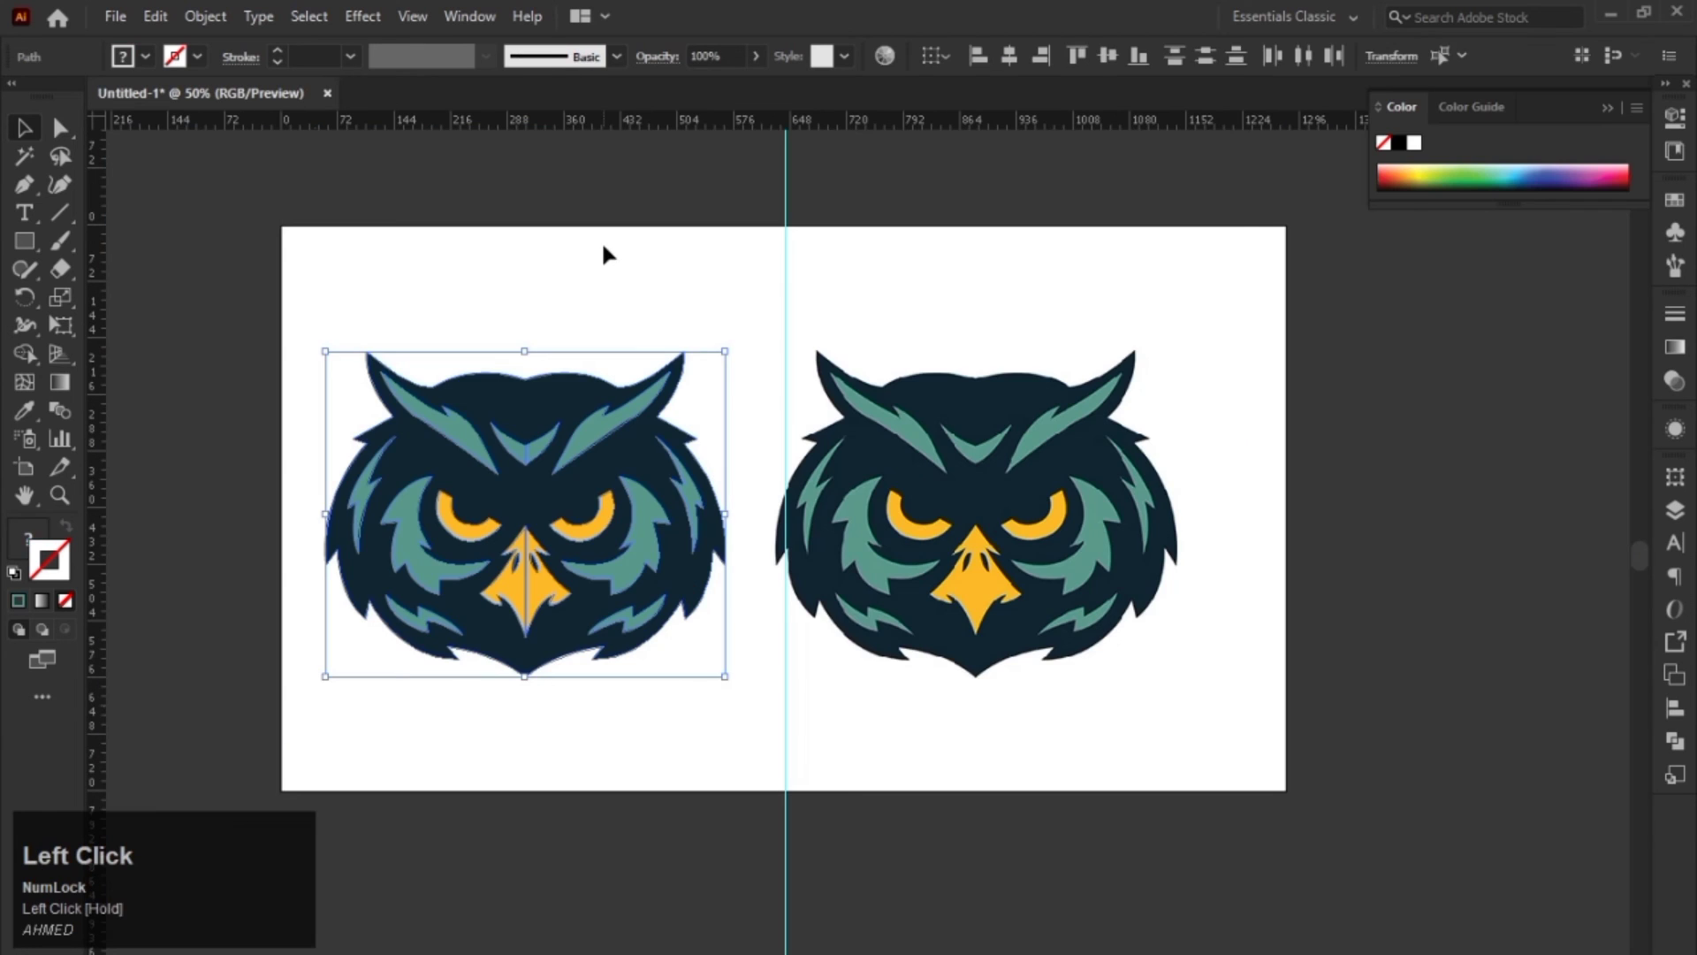
left_click(600, 256)
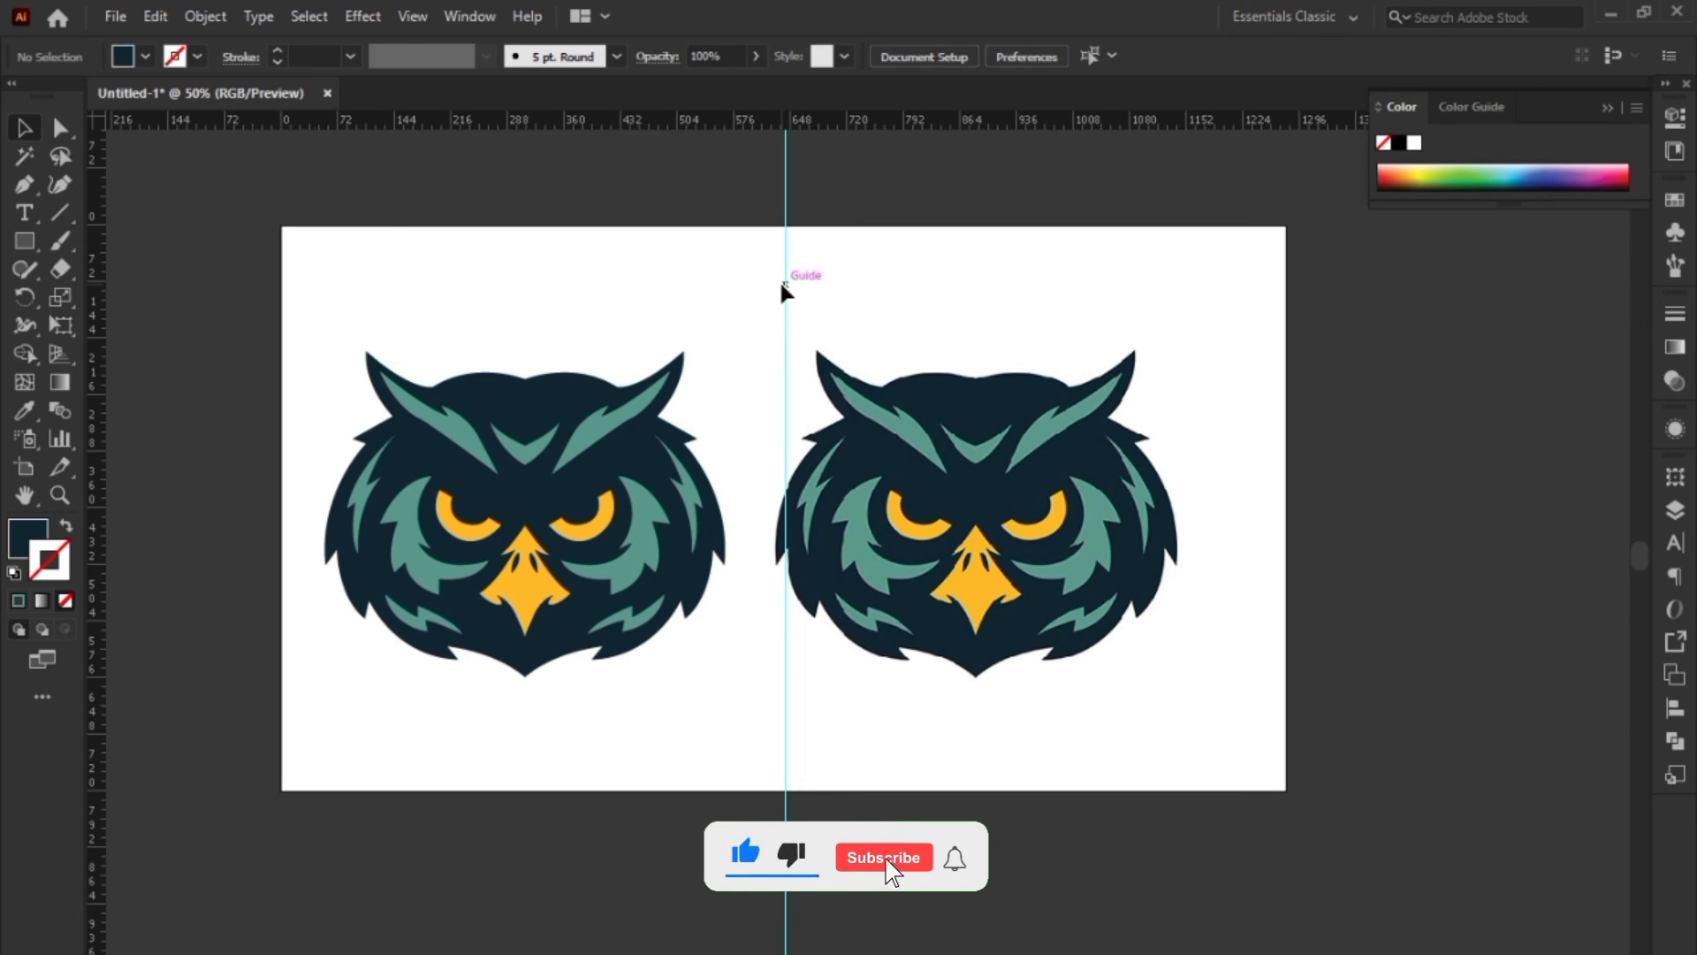
left_click_drag(783, 285, 752, 285)
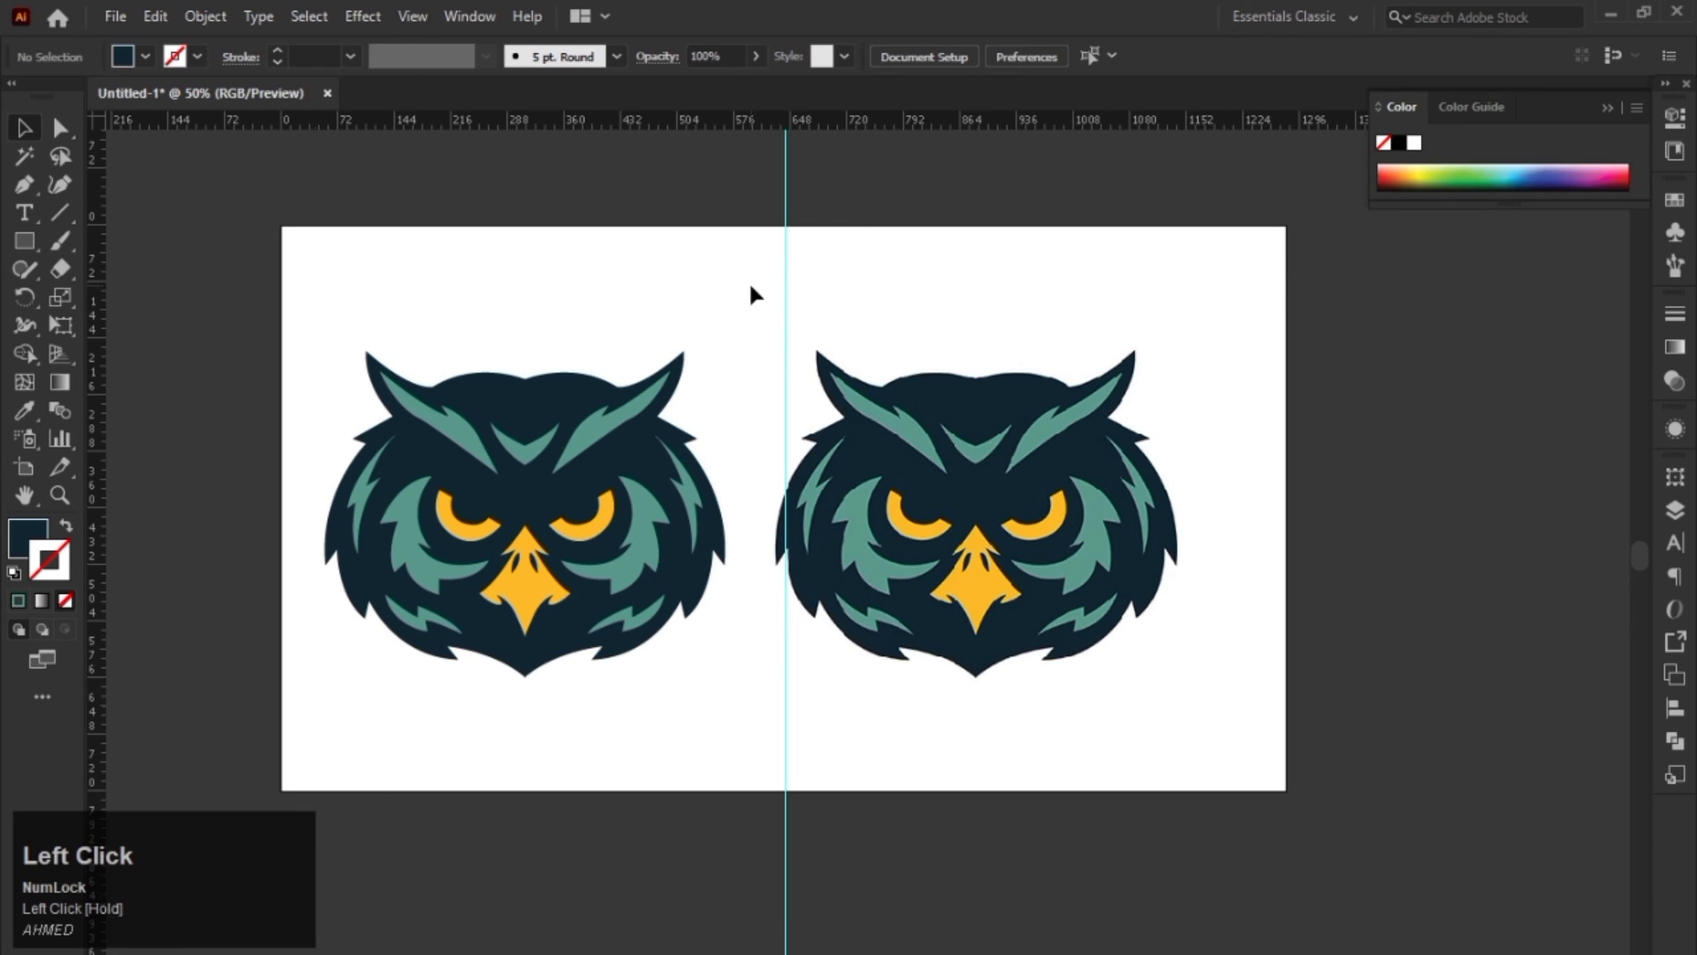